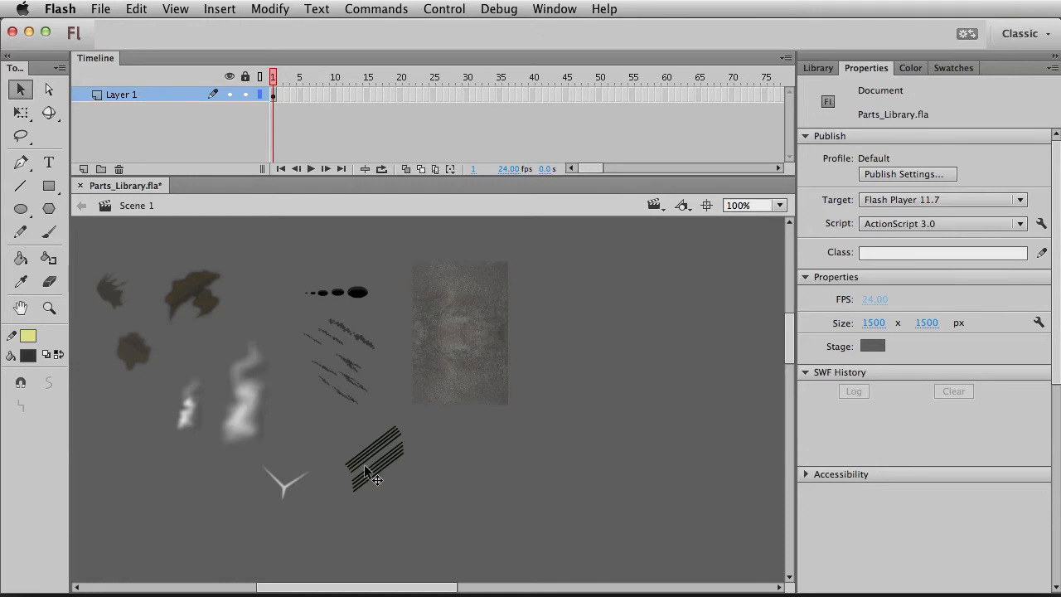
pyautogui.moveTo(277, 313); pyautogui.dragTo(395, 428)
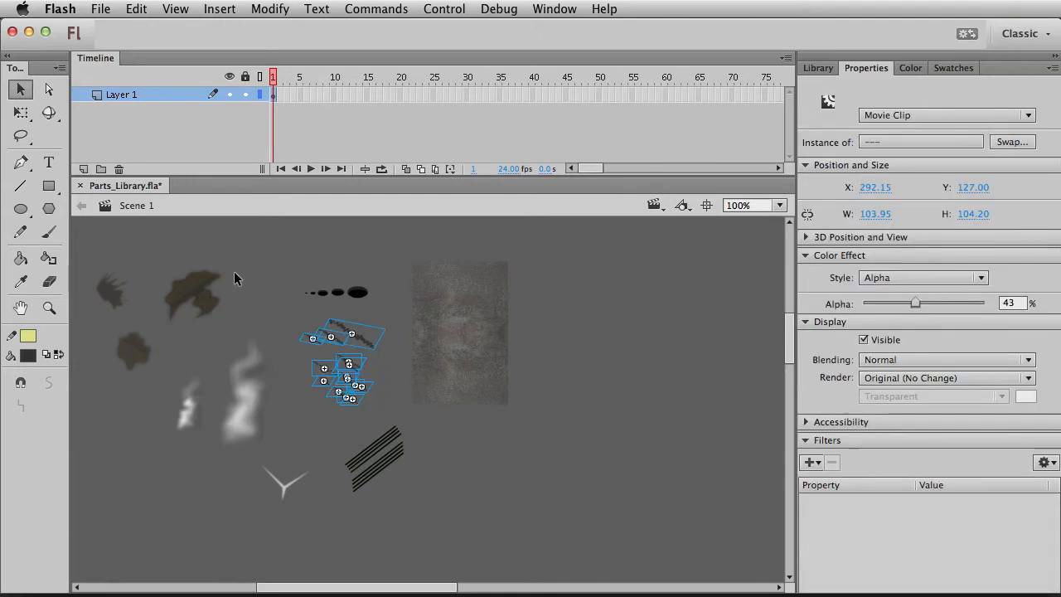
pyautogui.click(383, 330)
pyautogui.moveTo(296, 280); pyautogui.dragTo(378, 308)
pyautogui.click(657, 536)
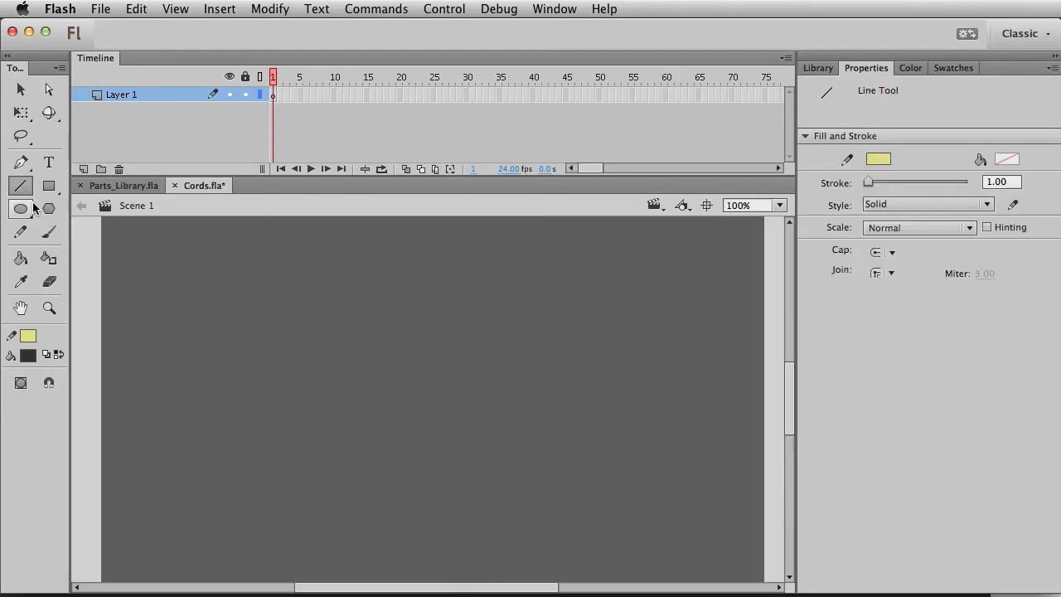
# Set up the Pen tool with a black stroke 2 thick
pyautogui.click(21, 162)
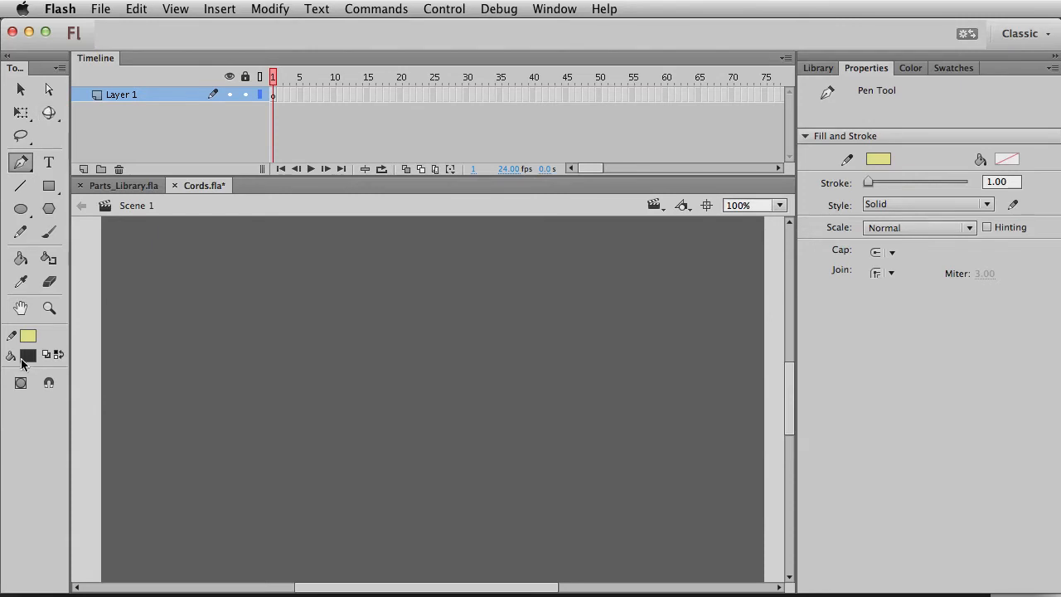
pyautogui.click(30, 336)
pyautogui.click(30, 375)
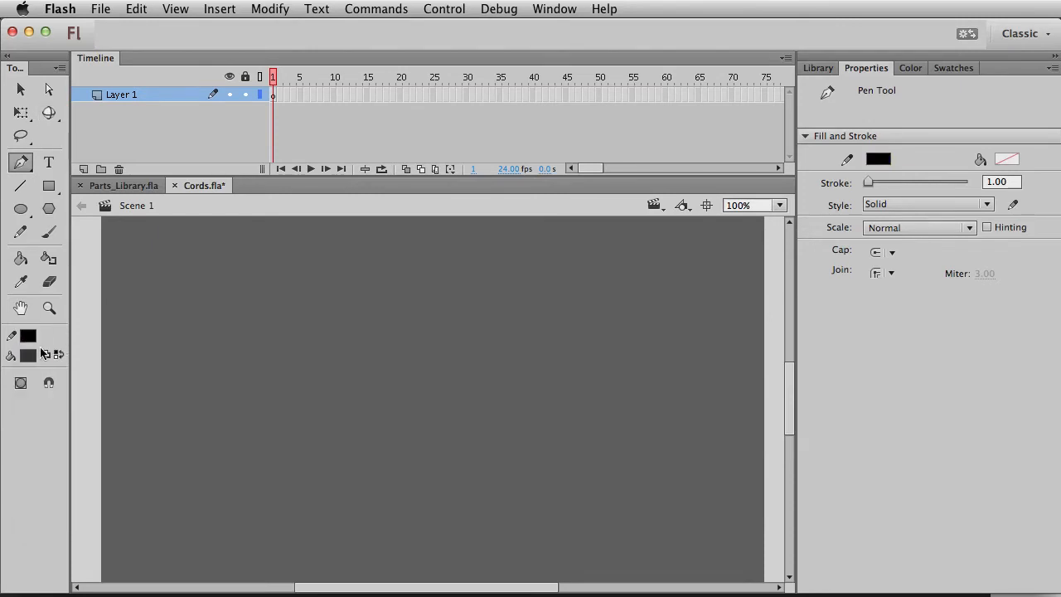
pyautogui.doubleClick(1014, 182)
pyautogui.write('2')
pyautogui.press('Tab')
# Draw a U-shaped cord about 101 px wide and 196 px high on the left part of the stage
pyautogui.click(184, 275)
pyautogui.moveTo(229, 420)
pyautogui.mouseDown()
pyautogui.moveTo(239, 424)
pyautogui.moveTo(268, 393)
pyautogui.moveTo(258, 368)
pyautogui.mouseUp()
pyautogui.click(268, 269)
pyautogui.press('v')
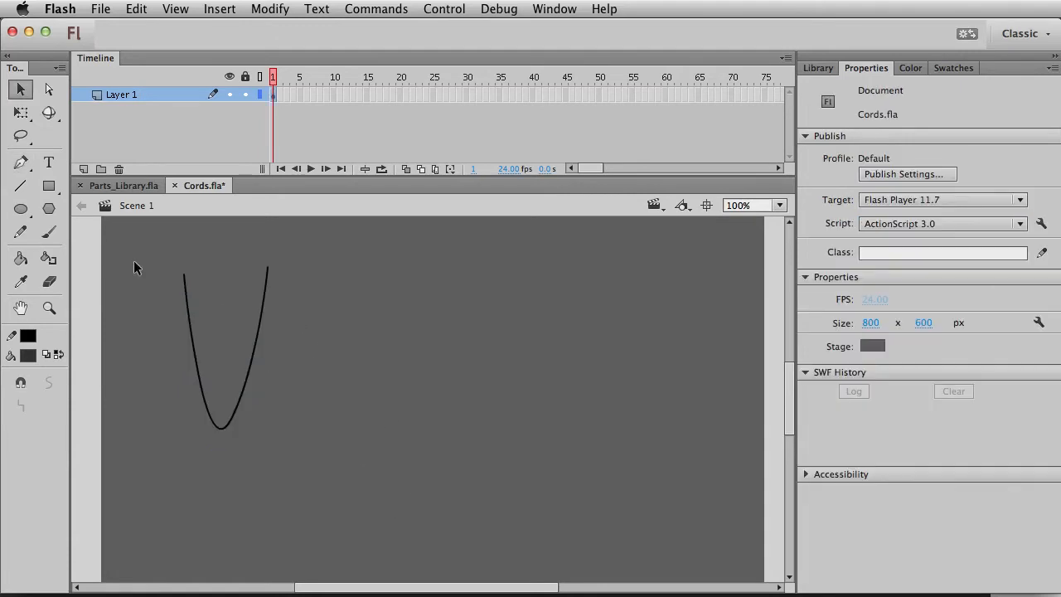
# Set the U-shaped cord's stroke to 3 and move it slightly up and toward the stage's left edge
pyautogui.click(266, 285)
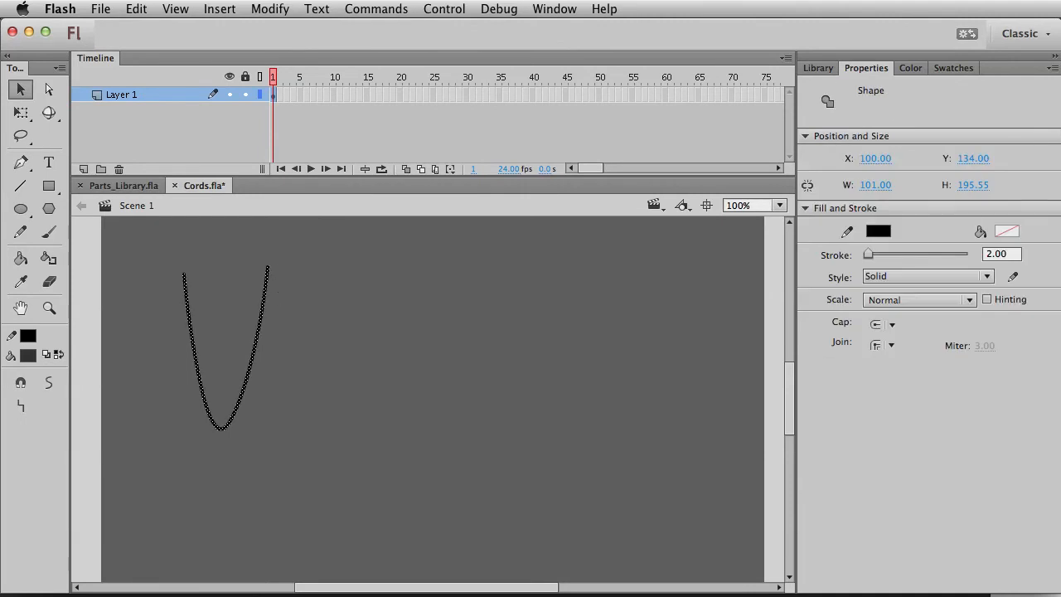
pyautogui.doubleClick(1013, 255)
pyautogui.write('3')
pyautogui.press('Tab')
pyautogui.click(373, 419)
pyautogui.moveTo(315, 237); pyautogui.dragTo(155, 498)
pyautogui.moveTo(239, 417); pyautogui.dragTo(207, 421)
pyautogui.click(263, 421)
# Draw a second hanging cord with the Pen tool beside the U-shaped one, ending in a small upward hook
pyautogui.press('p')
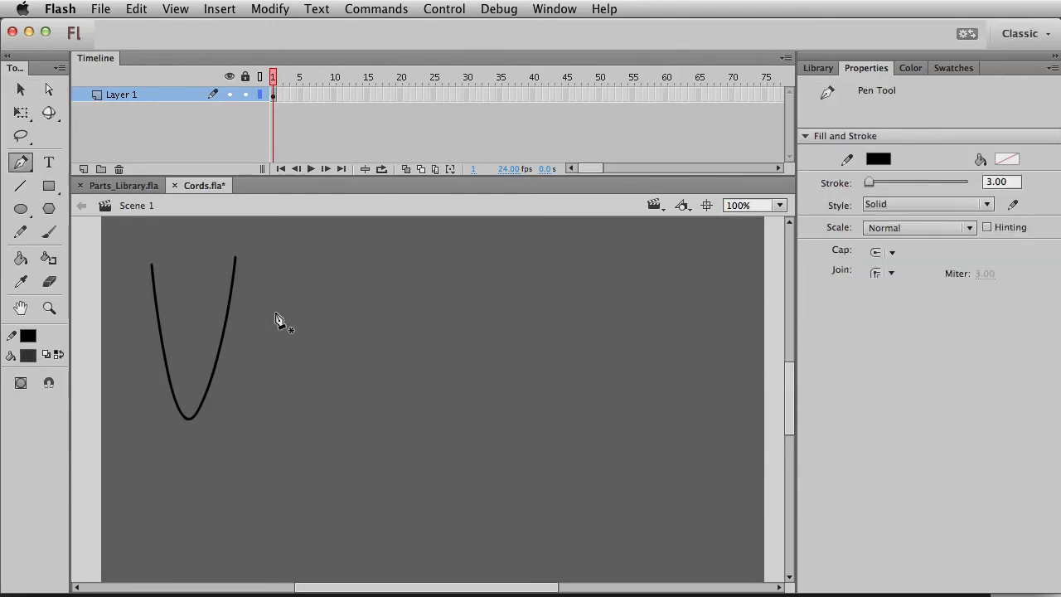
pyautogui.click(265, 260)
pyautogui.moveTo(298, 415); pyautogui.dragTo(315, 389)
pyautogui.press('Escape')
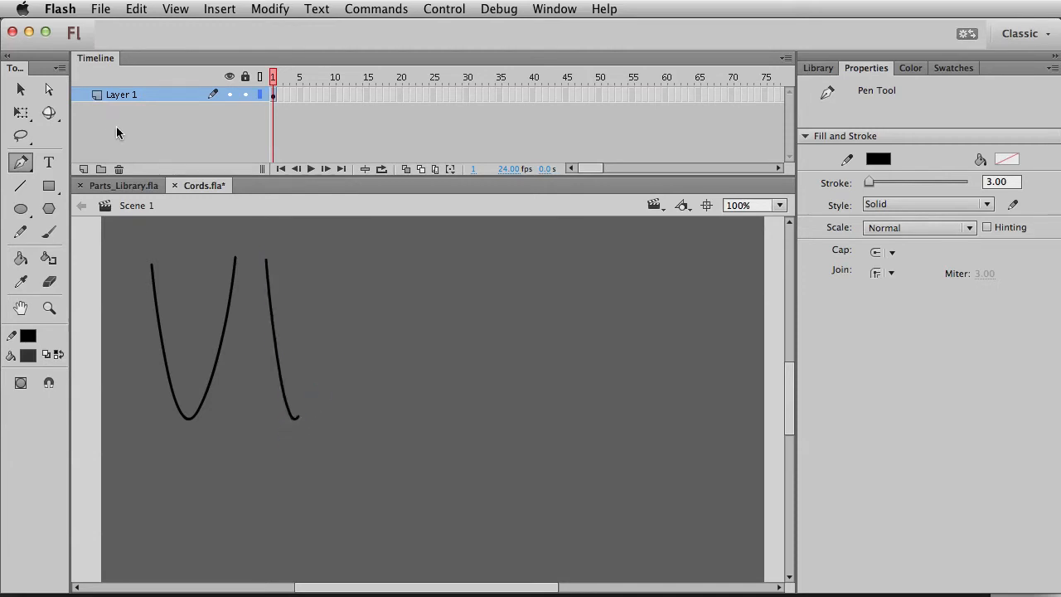
# Draw a third, winding cord that steps down, loops at its lowest point and curves back up
pyautogui.click(328, 259)
pyautogui.moveTo(350, 316); pyautogui.dragTo(366, 309)
pyautogui.moveTo(374, 350); pyautogui.dragTo(381, 383)
pyautogui.moveTo(400, 324); pyautogui.dragTo(397, 311)
pyautogui.moveTo(399, 274); pyautogui.dragTo(412, 274)
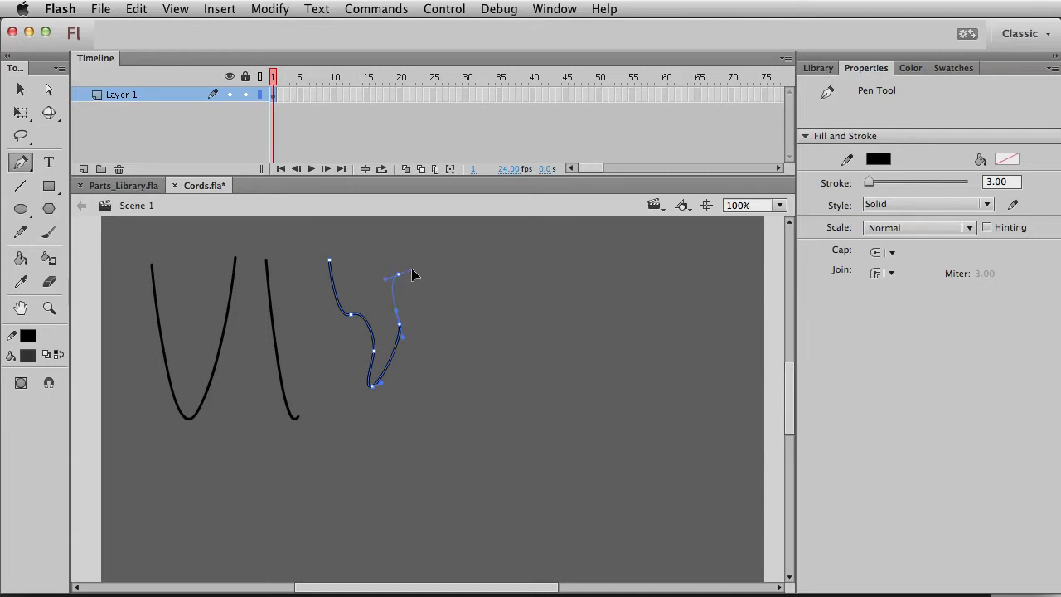
pyautogui.click(429, 264)
pyautogui.press('v')
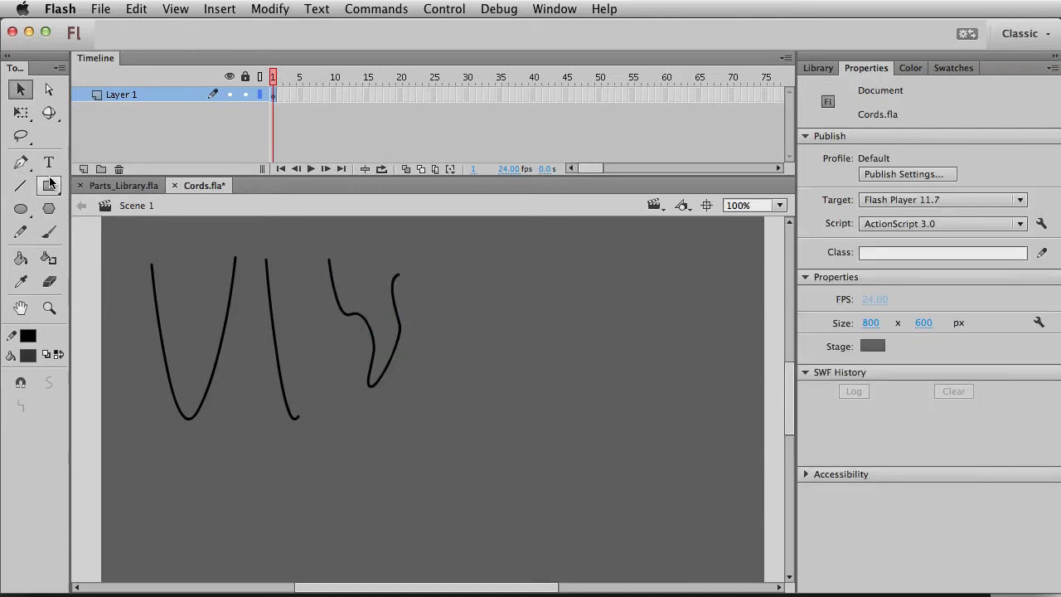
# Draw a narrow U-shaped cord to the right of the winding one, bending its right end inward
pyautogui.click(21, 162)
pyautogui.click(439, 269)
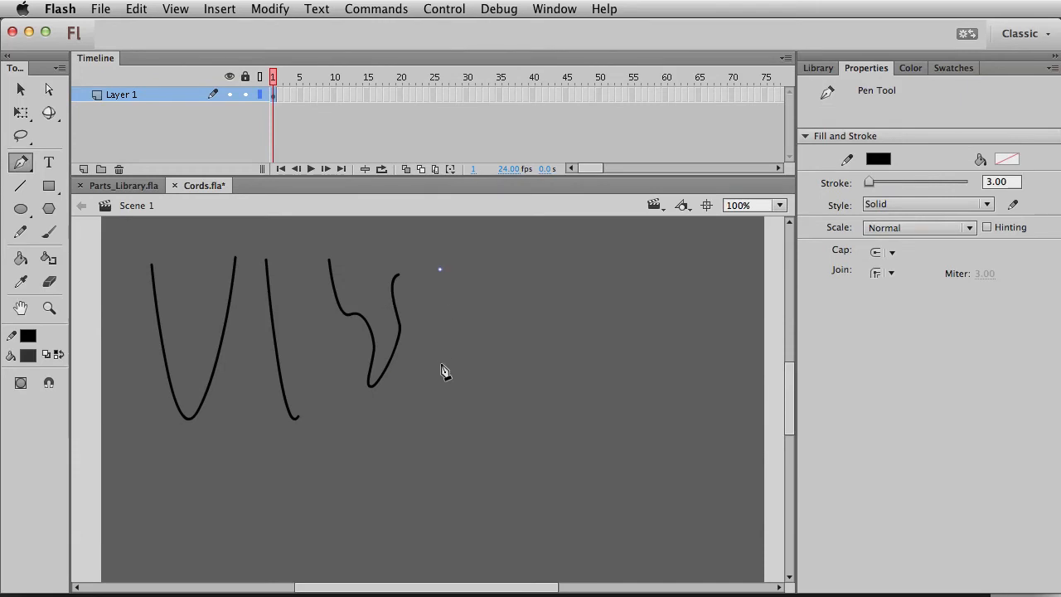
pyautogui.moveTo(443, 390); pyautogui.dragTo(458, 386)
pyautogui.moveTo(471, 287); pyautogui.dragTo(469, 274)
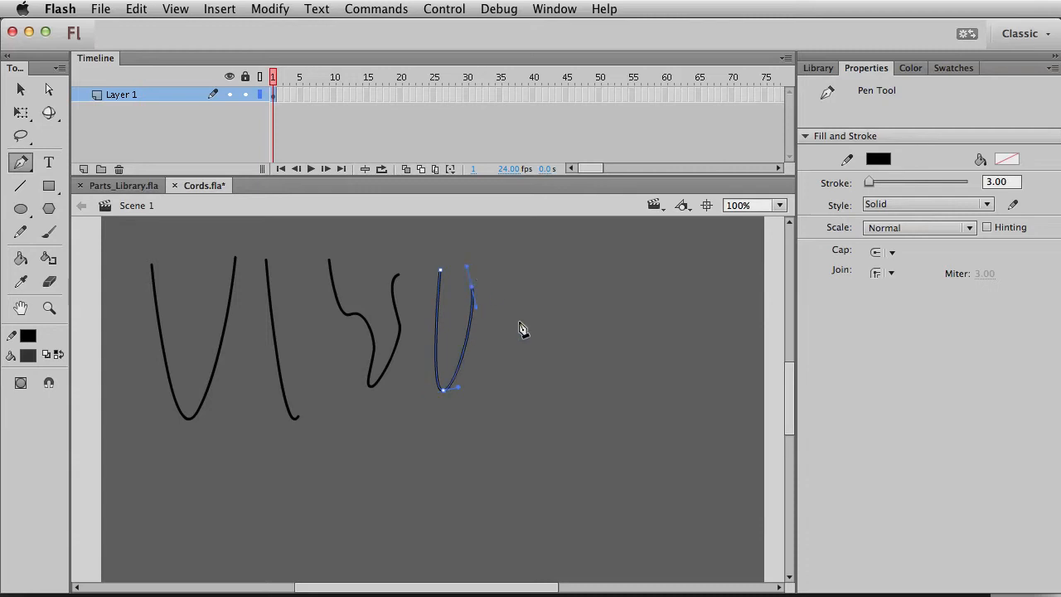
pyautogui.press('v')
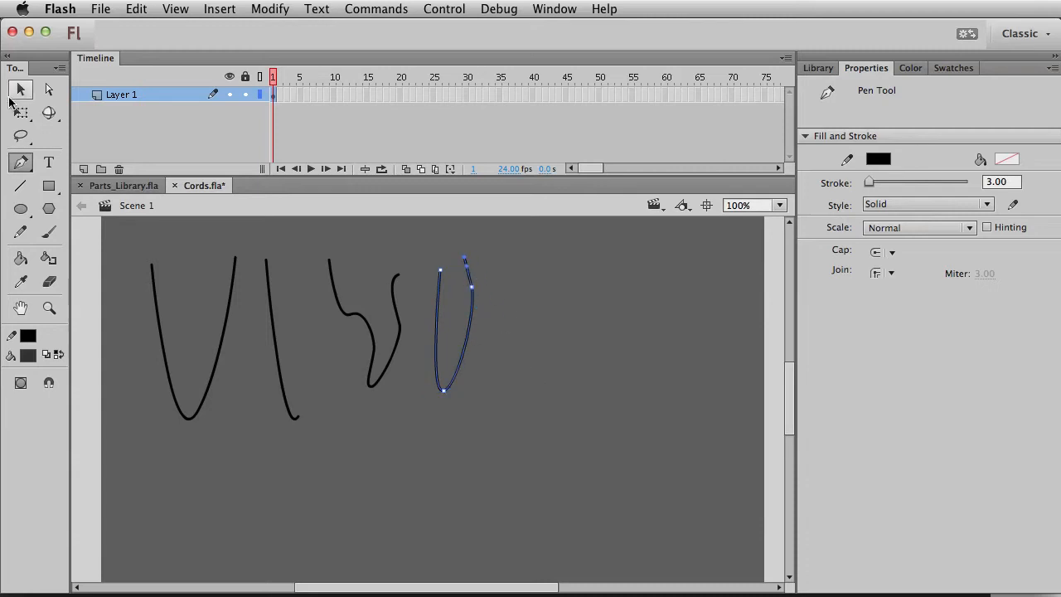
pyautogui.click(526, 379)
# Draw a zigzag cord with rounded bends to the right of the narrow U-shaped cord
pyautogui.click(21, 163)
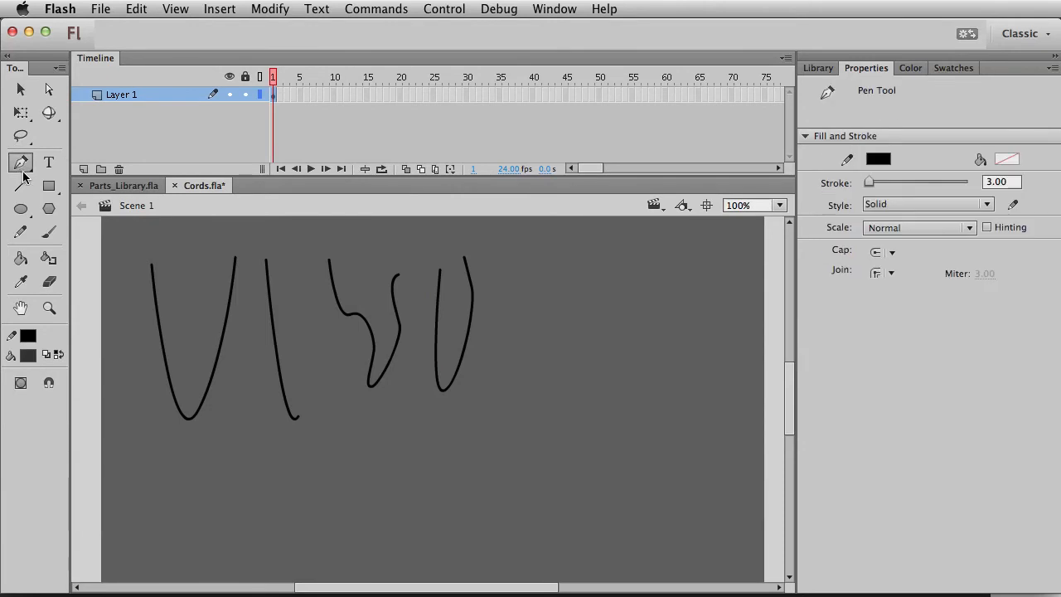
pyautogui.click(521, 256)
pyautogui.moveTo(543, 298)
pyautogui.mouseDown()
pyautogui.moveTo(524, 358)
pyautogui.moveTo(563, 391)
pyautogui.mouseUp()
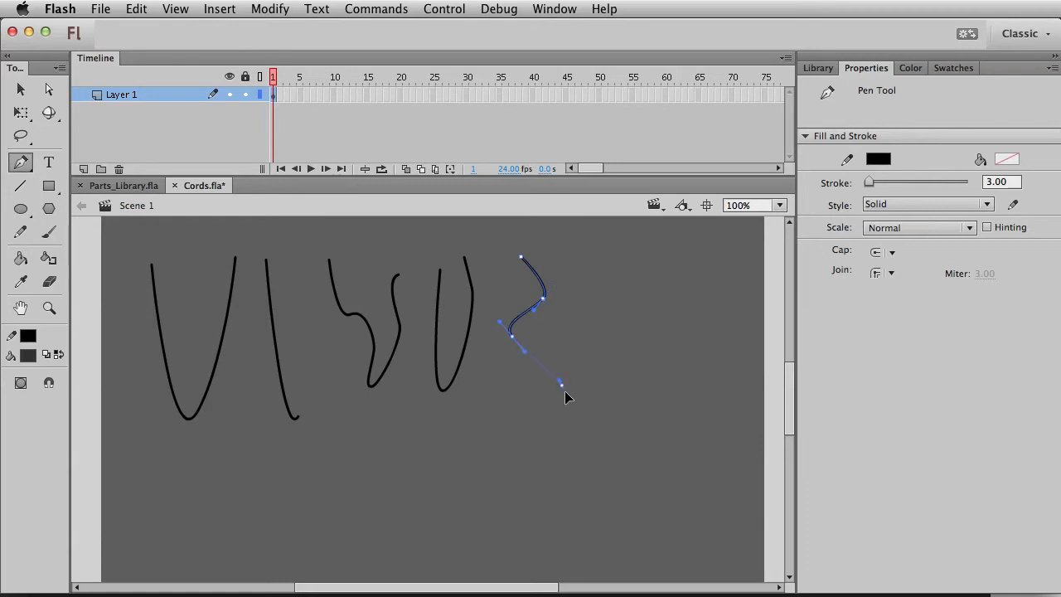
pyautogui.moveTo(516, 427); pyautogui.dragTo(505, 414)
pyautogui.press('v')
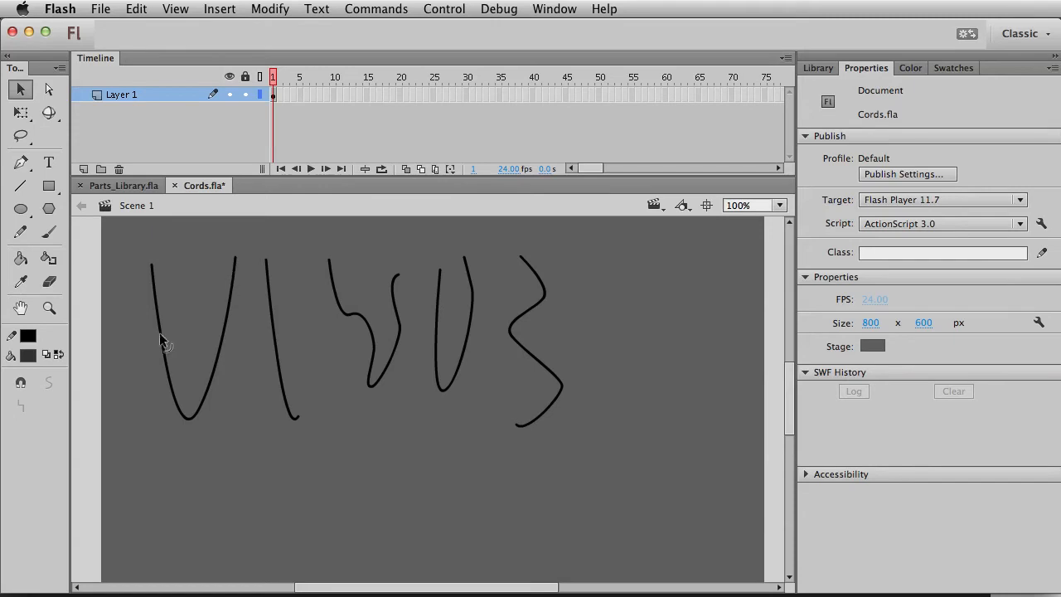
# Thicken the first U-shaped cord by setting its stroke to 5
pyautogui.click(170, 397)
pyautogui.doubleClick(999, 253)
pyautogui.write('5')
pyautogui.press('Tab')
pyautogui.click(296, 533)
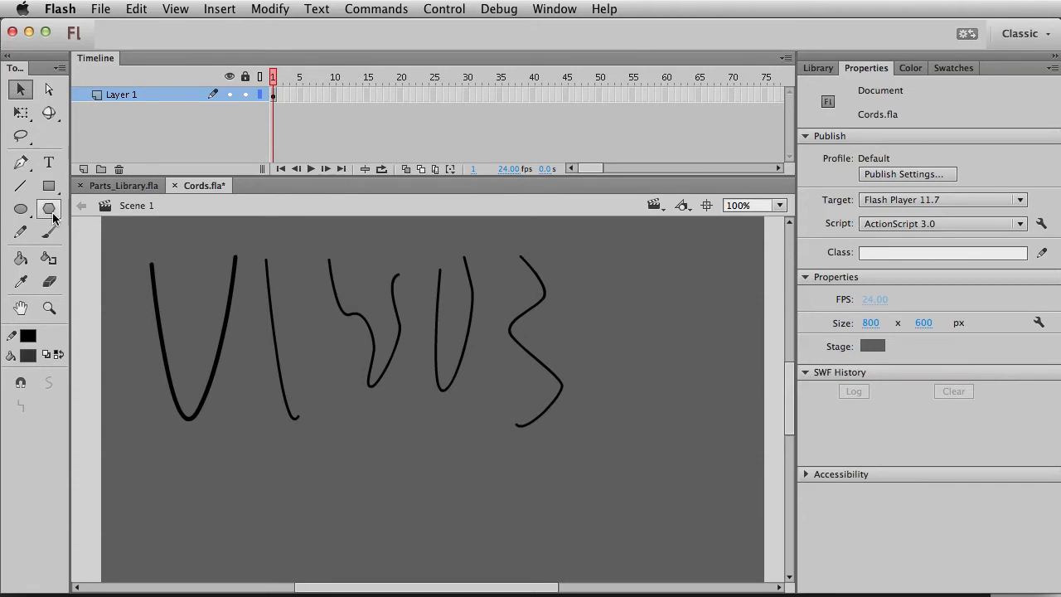
# Draw a flat oval about 76 px wide and 26 px high below the U-shaped cord and delete its outline
pyautogui.click(21, 209)
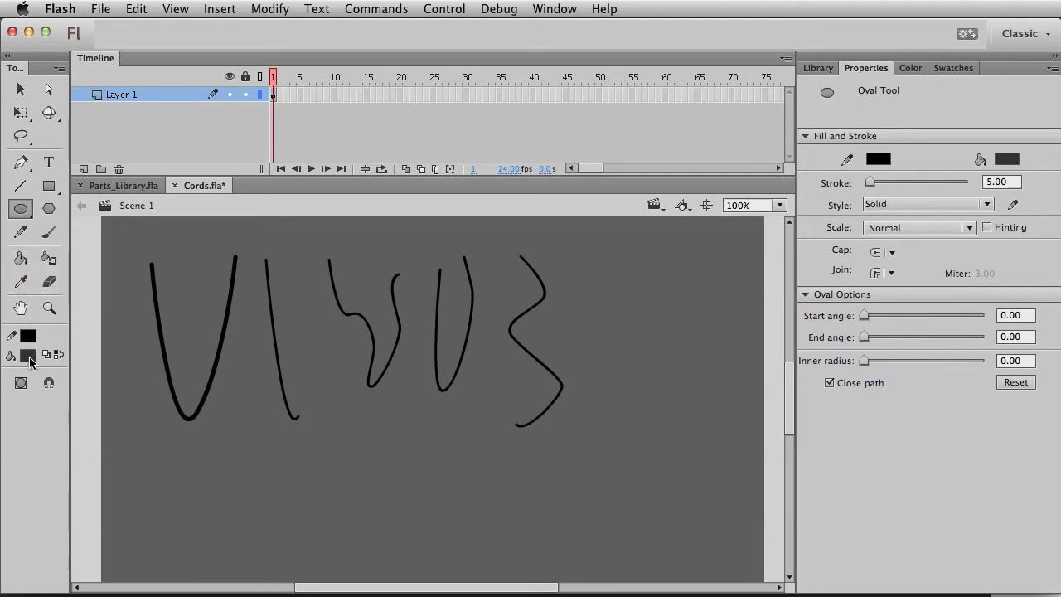
pyautogui.moveTo(188, 485); pyautogui.dragTo(254, 510)
pyautogui.press('v')
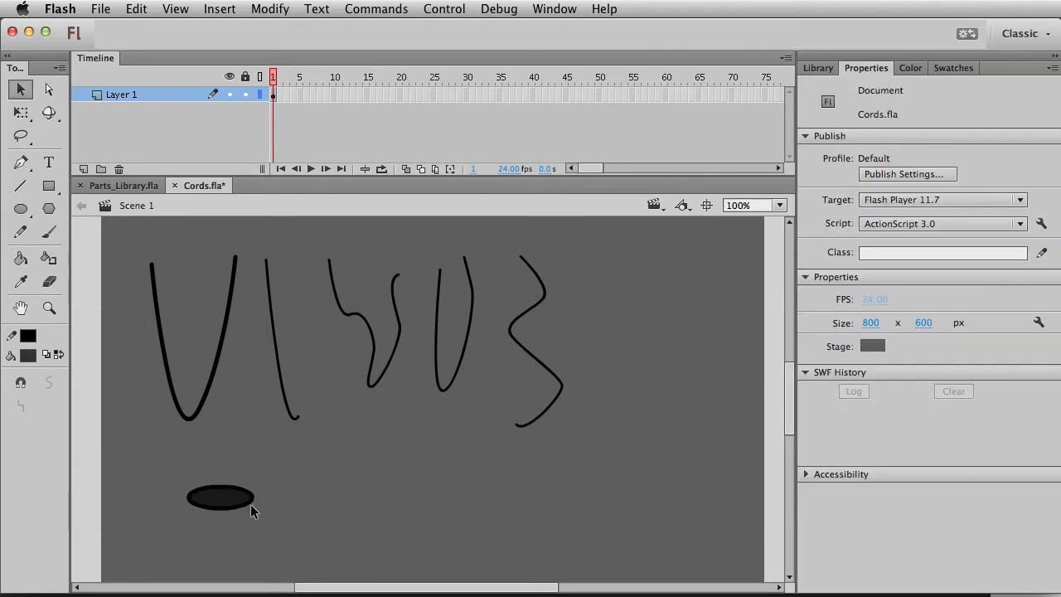
pyautogui.click(251, 504)
pyautogui.press('Delete')
# Recolor the oval's fill with a dark grey
pyautogui.click(205, 494)
pyautogui.click(28, 358)
pyautogui.click(39, 373)
pyautogui.click(336, 528)
# Scale a copy of the oval to 80% twice and shift it up 2 px inside the original
pyautogui.click(202, 494)
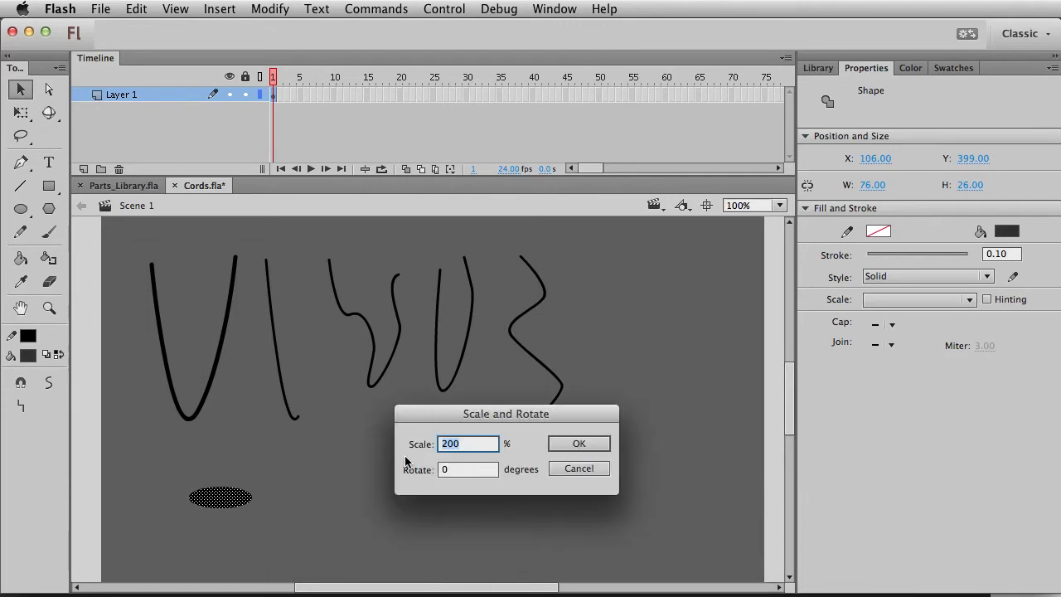
pyautogui.write('80')
pyautogui.press('Return')
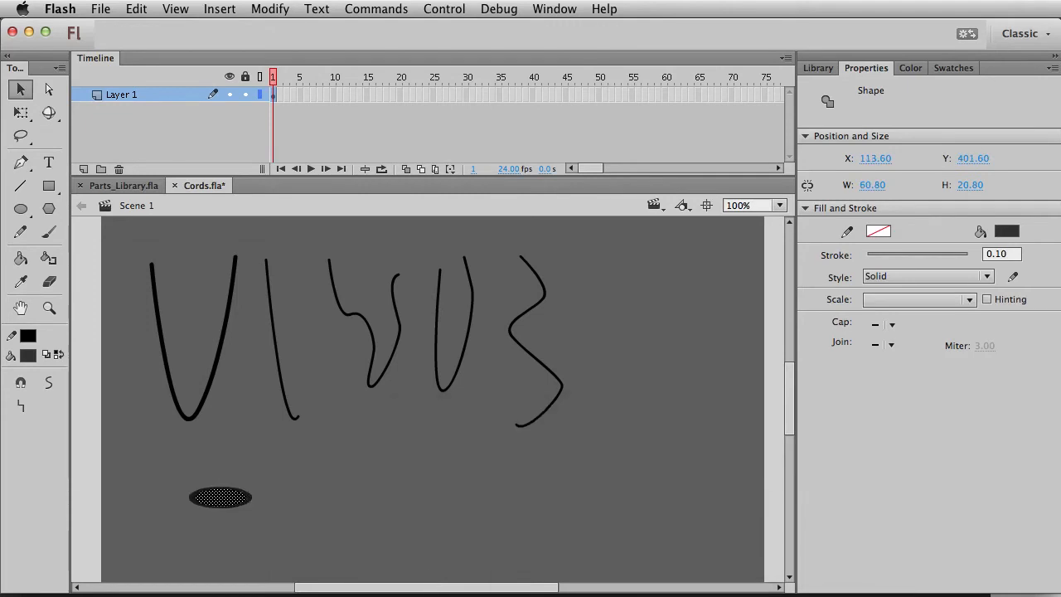
pyautogui.press('super+alt+s')
pyautogui.press('Return')
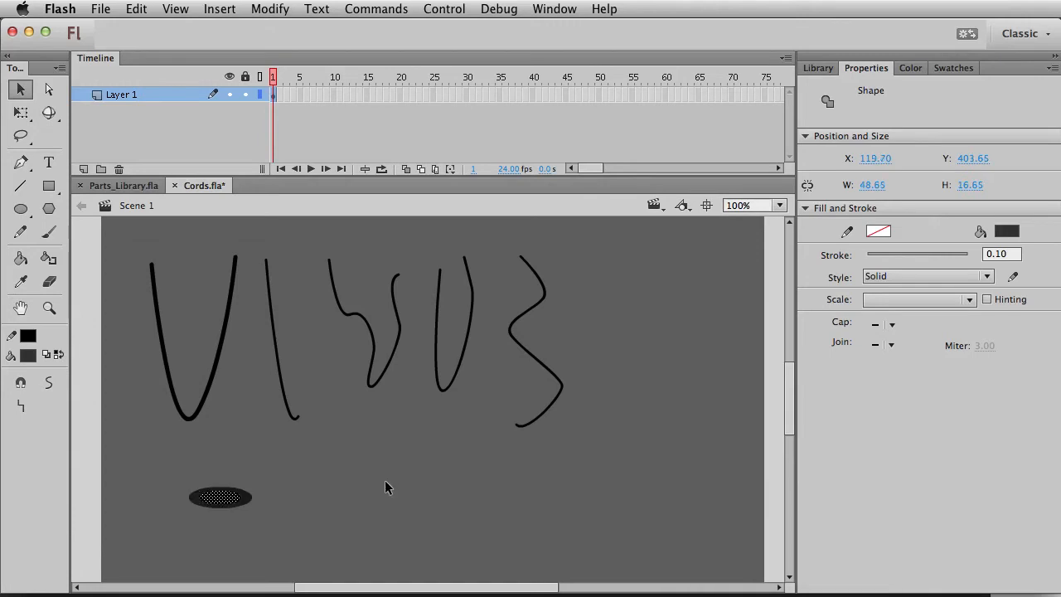
pyautogui.press('Up')
pyautogui.press('Up')
# Fill the inner oval with teal green, then delete it to cut a hole in the dark oval
pyautogui.click(28, 356)
pyautogui.click(119, 420)
pyautogui.click(316, 506)
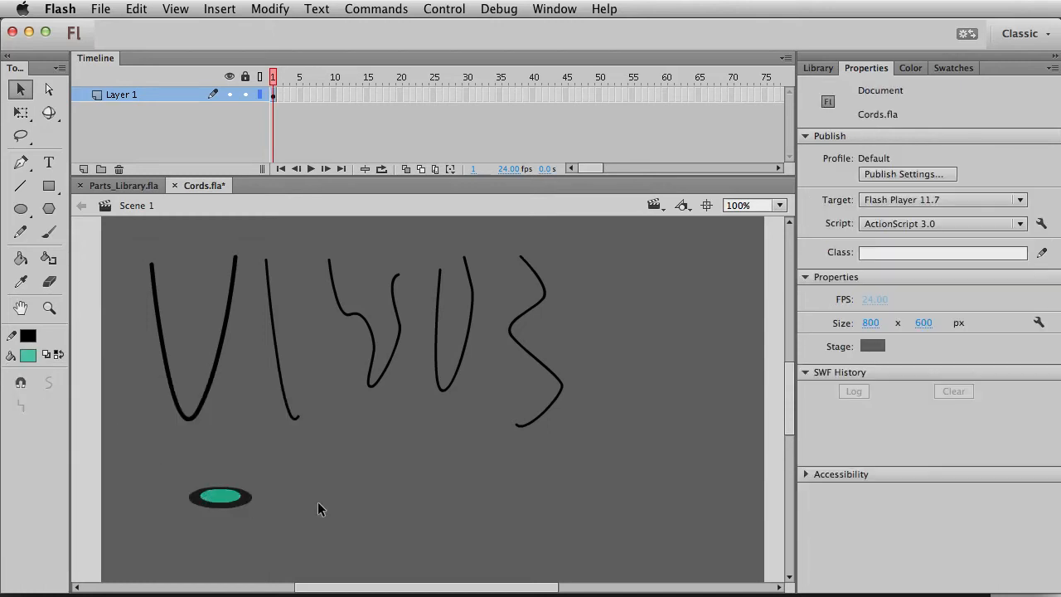
pyautogui.click(239, 498)
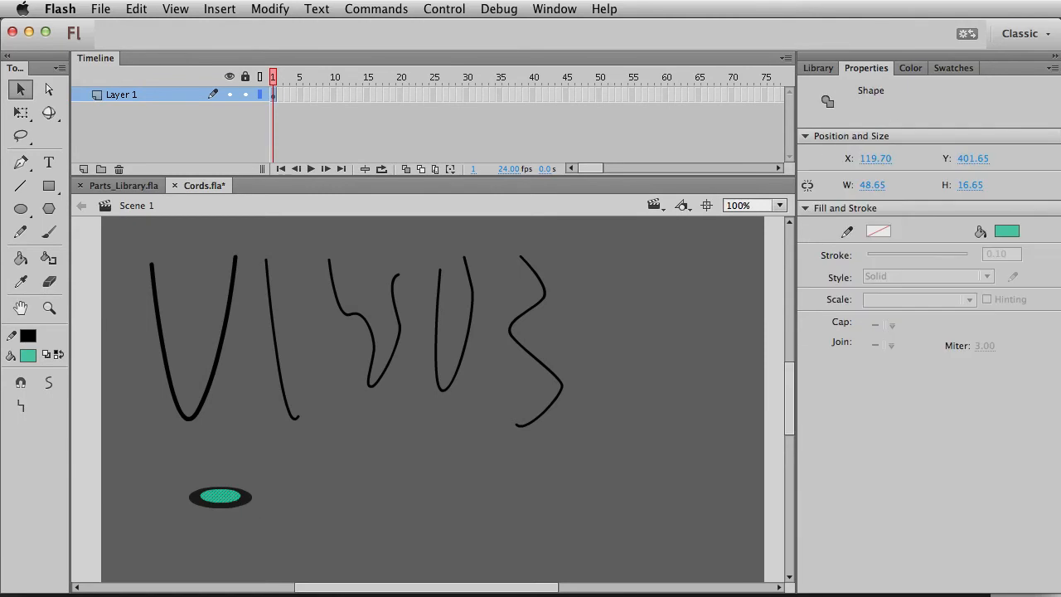
pyautogui.press('Delete')
# Narrow the ring to about 50 px wide and move it to the empty area right of the zigzag cord
pyautogui.click(245, 505)
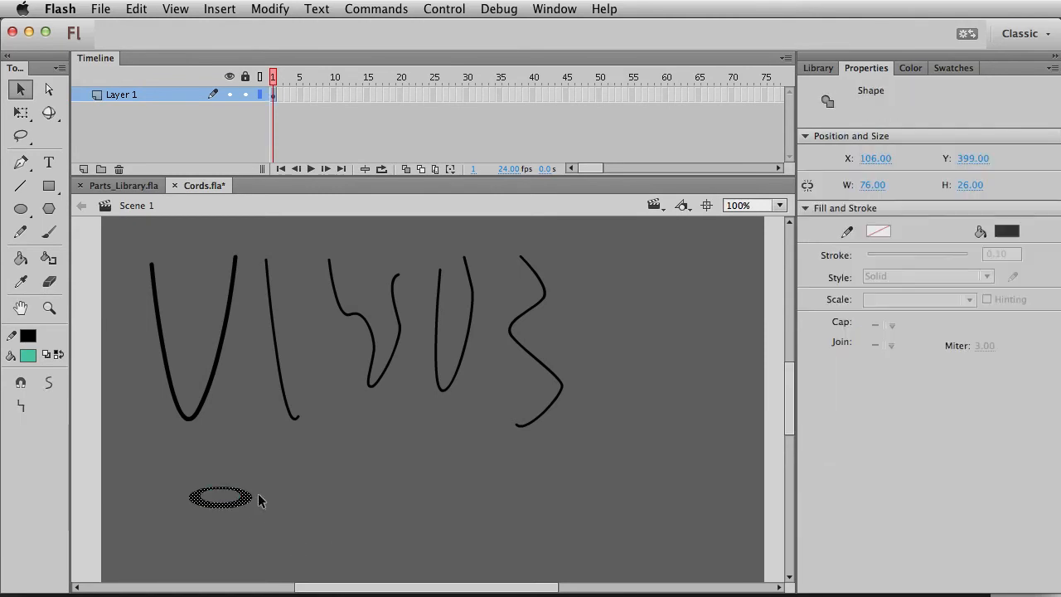
pyautogui.press('q')
pyautogui.moveTo(259, 497); pyautogui.dragTo(568, 506)
pyautogui.press('v')
# Stack twelve copies of the ring above the original, each pasted in place and shifted 10 px further up
pyautogui.press('super+c')
pyautogui.press('super+shift+v')
pyautogui.hotkey('shift', 'Up')
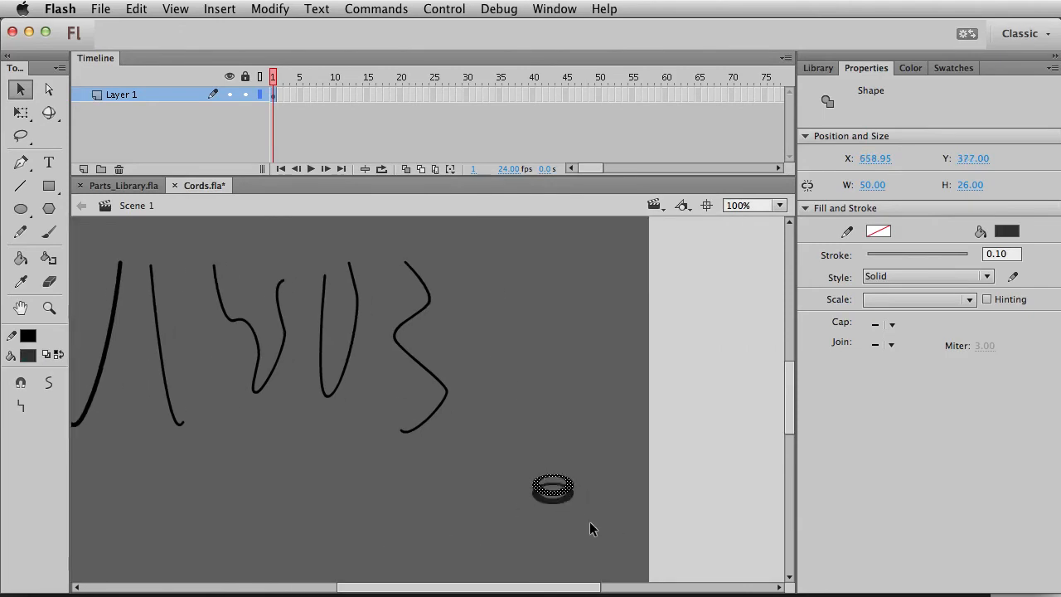
pyautogui.press('super+shift+v')
pyautogui.hotkey('shift', 'Up')
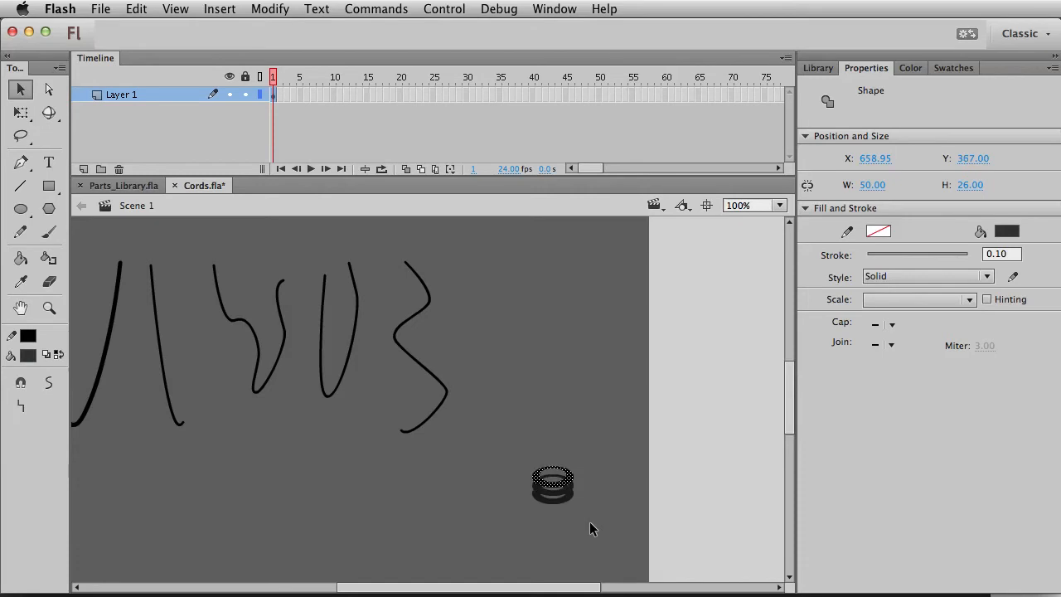
pyautogui.press('super+shift+v')
pyautogui.hotkey('shift', 'Up')
pyautogui.press('super+shift+v')
pyautogui.hotkey('shift', 'Up')
pyautogui.press('super+shift+v')
pyautogui.hotkey('shift', 'Up')
pyautogui.press('super+shift+v')
pyautogui.hotkey('shift', 'Up')
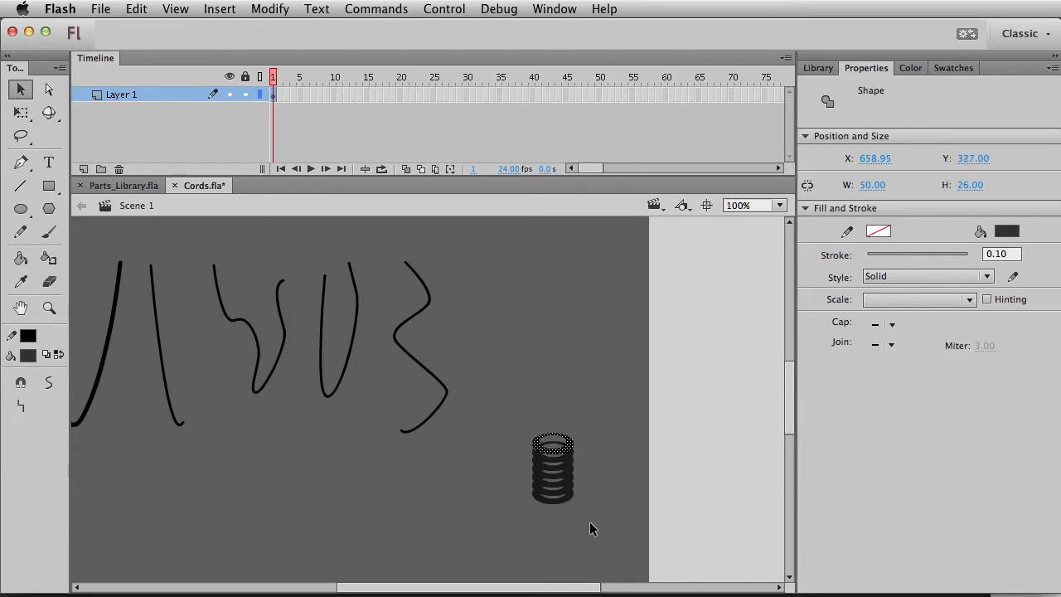
pyautogui.press('super+shift+v')
pyautogui.hotkey('shift', 'Up')
pyautogui.press('super+shift+v')
pyautogui.hotkey('shift', 'Up')
pyautogui.press('super+shift+v')
pyautogui.hotkey('shift', 'Up')
pyautogui.press('super+shift+v')
pyautogui.hotkey('shift', 'Up')
pyautogui.press('super+shift+v')
pyautogui.hotkey('shift', 'Up')
pyautogui.press('super+shift+v')
pyautogui.hotkey('shift', 'Up')
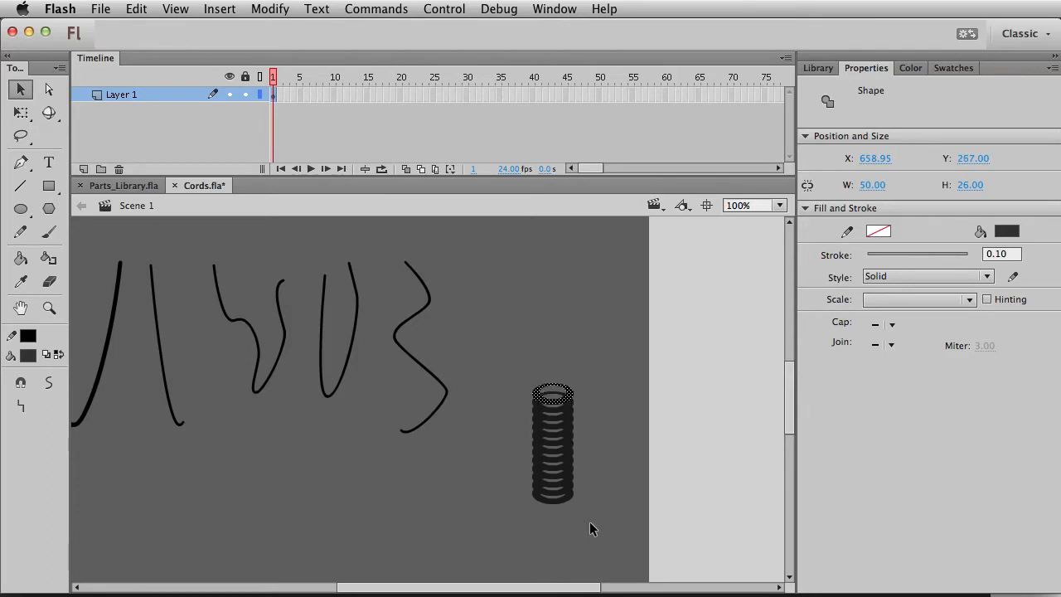
# Duplicate the whole stack of rings in place and move the copy up 130 px to extend the coil
pyautogui.moveTo(591, 543); pyautogui.dragTo(495, 309)
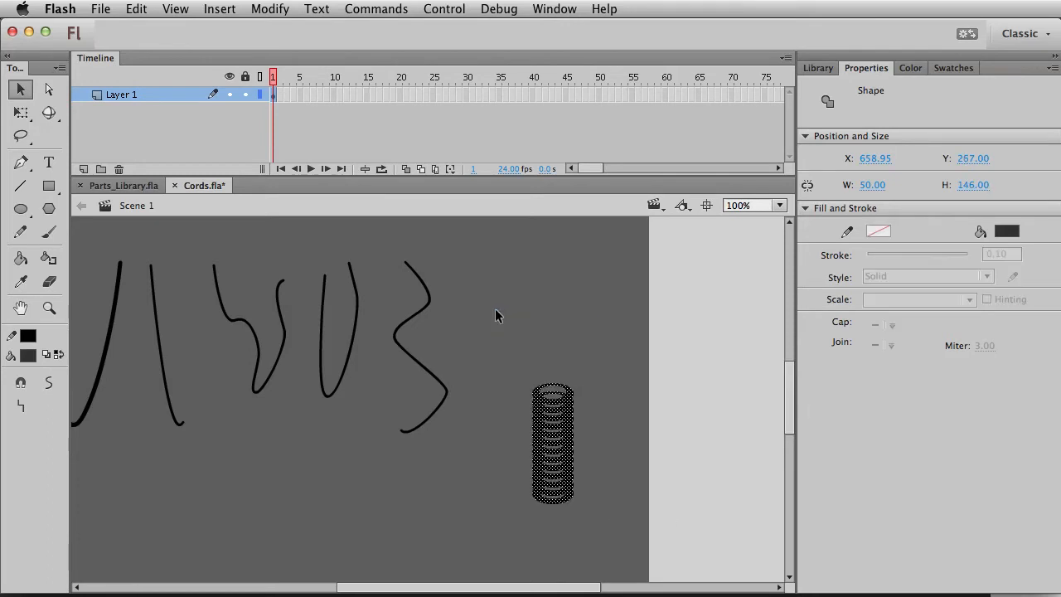
pyautogui.press('super+shift+v')
pyautogui.hotkey('shift', 'Up')
pyautogui.hotkey('shift', 'Up')
pyautogui.hotkey('shift', 'Up')
pyautogui.hotkey('shift', 'Up')
pyautogui.hotkey('shift', 'Up')
pyautogui.hotkey('shift', 'Up')
pyautogui.hotkey('shift', 'Up')
pyautogui.hotkey('shift', 'Up')
pyautogui.hotkey('shift', 'Up')
pyautogui.hotkey('shift', 'Up')
pyautogui.hotkey('shift', 'Up')
pyautogui.hotkey('shift', 'Up')
pyautogui.hotkey('shift', 'Up')
pyautogui.hotkey('shift', 'Up')
pyautogui.hotkey('shift', 'Up')
pyautogui.hotkey('shift', 'Down')
pyautogui.hotkey('shift', 'Down')
pyautogui.click(498, 318)
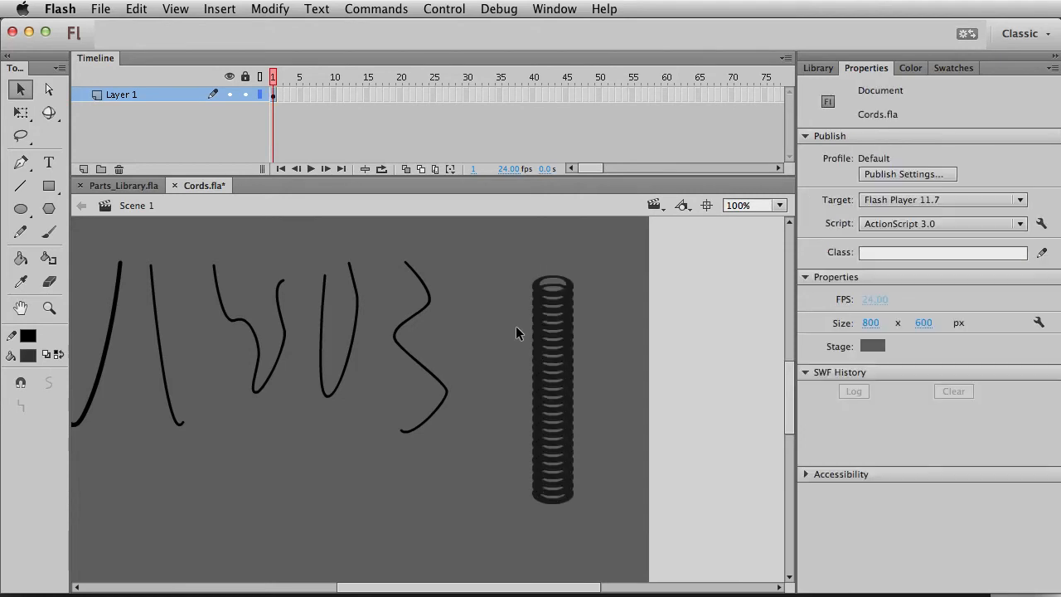
# Scale the coil down to about 26 px wide and 143.5 px high and place it beside the zigzag cord
pyautogui.moveTo(561, 559)
pyautogui.mouseDown()
pyautogui.moveTo(640, 545)
pyautogui.moveTo(558, 221)
pyautogui.mouseUp()
pyautogui.moveTo(624, 319); pyautogui.dragTo(558, 292)
pyautogui.press('q')
pyautogui.moveTo(592, 241); pyautogui.dragTo(584, 246)
pyautogui.press('v')
pyautogui.click(582, 476)
# Duplicate the coil and place the copy to the right of the original
pyautogui.moveTo(591, 453); pyautogui.dragTo(538, 272)
pyautogui.press('super+c')
pyautogui.press('super+v')
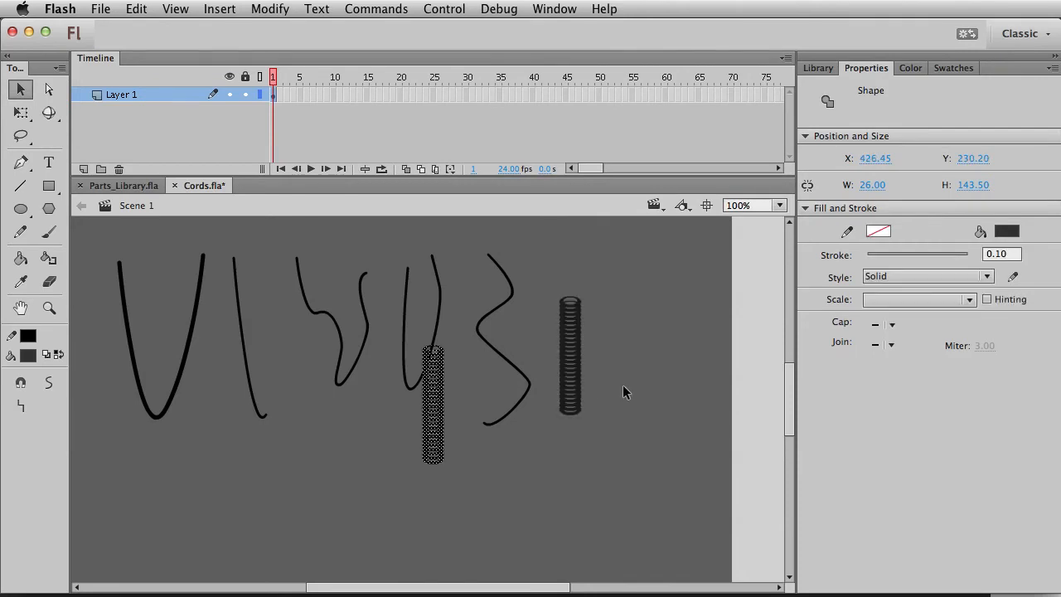
pyautogui.moveTo(450, 424); pyautogui.dragTo(638, 376)
# Distort the copied coil so that it tapers toward its upper end
pyautogui.press('q')
pyautogui.click(47, 410)
pyautogui.moveTo(612, 304); pyautogui.dragTo(626, 300)
pyautogui.press('v')
pyautogui.click(693, 495)
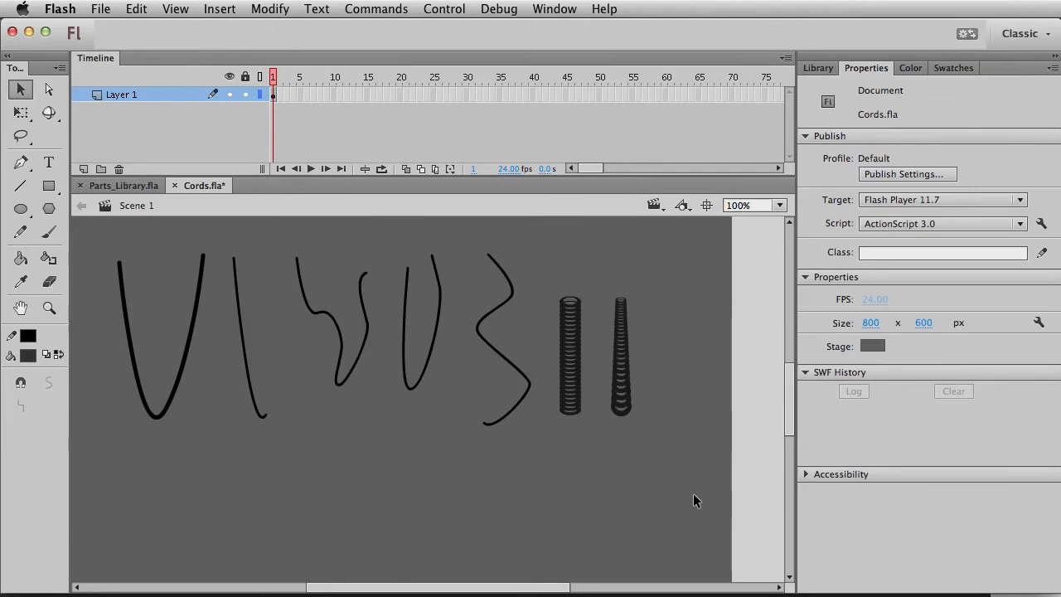
# Rotate the tapered coil so its narrow end points down and to the right
pyautogui.moveTo(672, 453); pyautogui.dragTo(588, 267)
pyautogui.press('q')
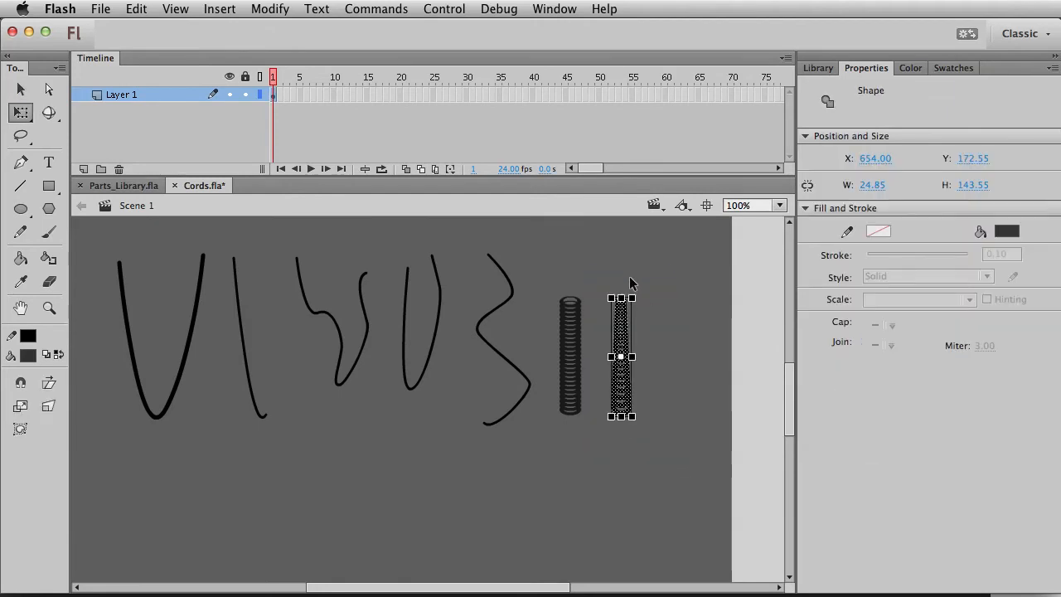
pyautogui.moveTo(638, 297); pyautogui.dragTo(645, 410)
pyautogui.press('v')
pyautogui.click(693, 358)
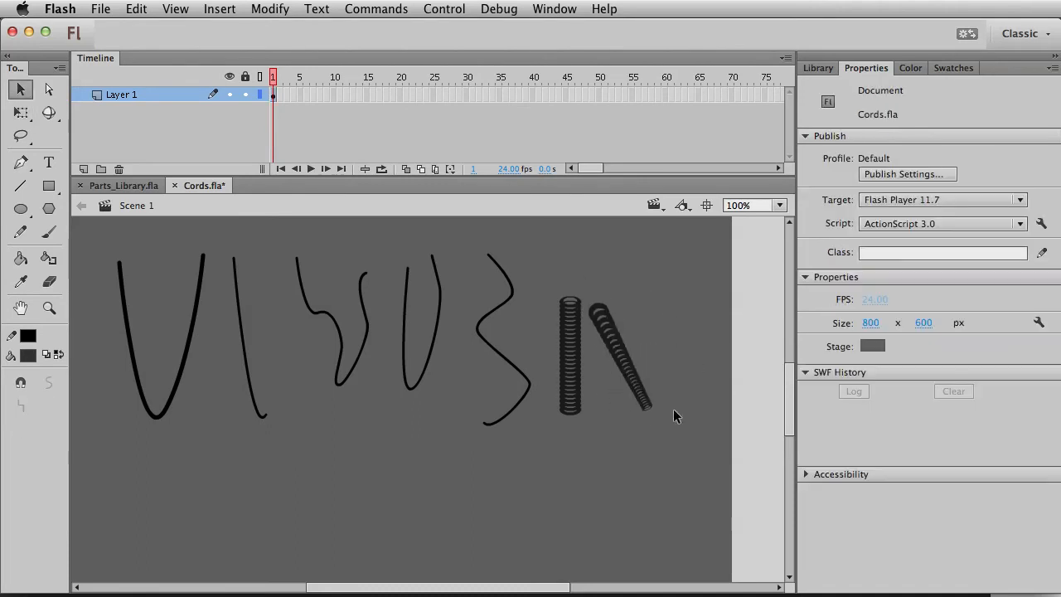
# Return the tapered coil to an upright position with its narrow end up
pyautogui.click(653, 408)
pyautogui.press('q')
pyautogui.moveTo(664, 417); pyautogui.dragTo(613, 220)
pyautogui.press('super+z')
pyautogui.press('super+y')
pyautogui.press('v')
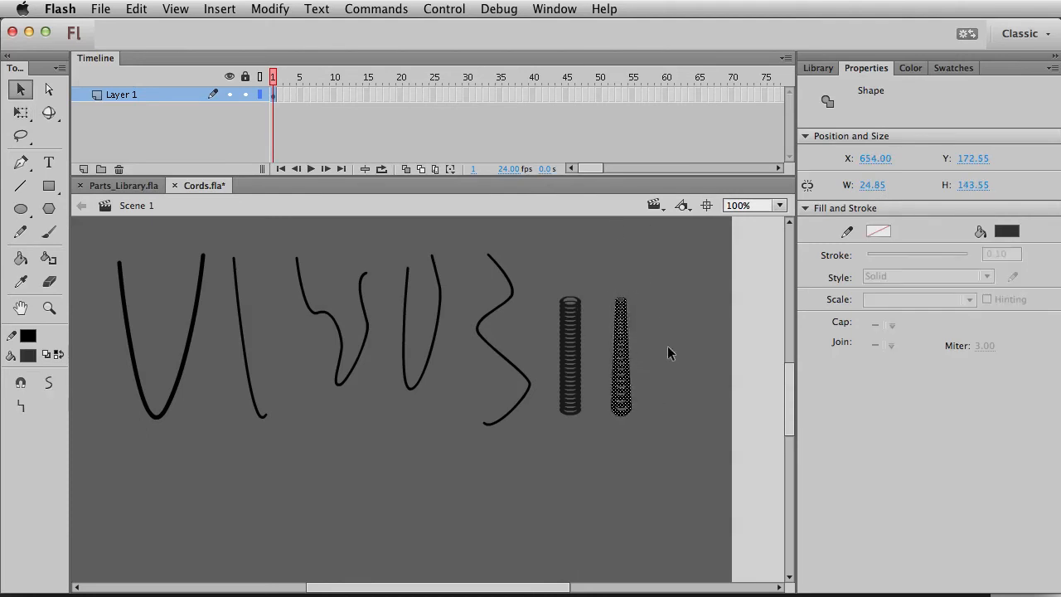
# Duplicate the tapered coil to its right and bend the copy into a gentle curve with the Envelope modifier
pyautogui.moveTo(621, 368); pyautogui.dragTo(663, 372)
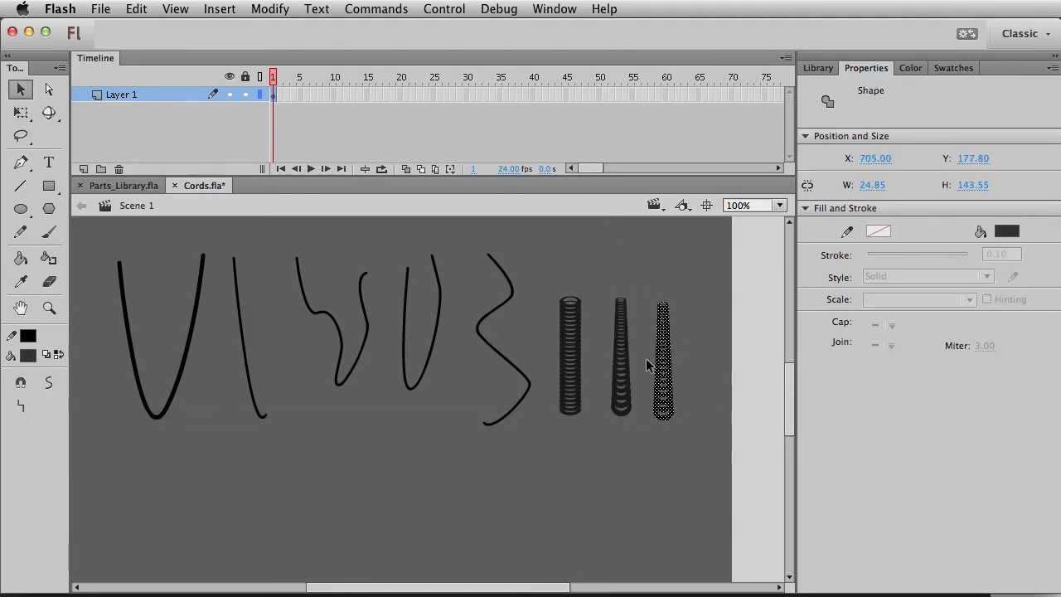
pyautogui.press('q')
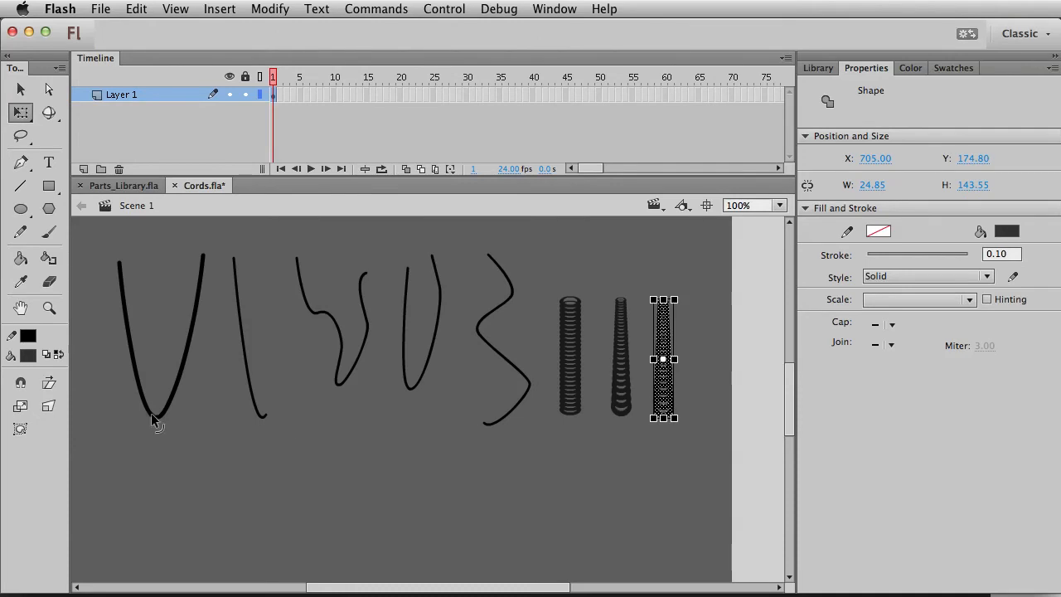
pyautogui.click(23, 428)
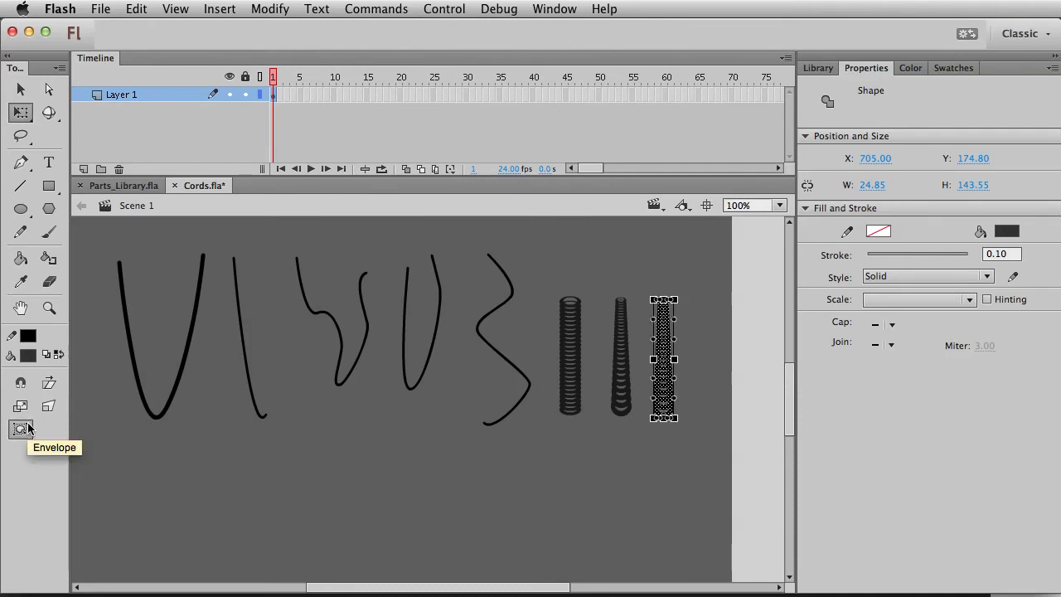
pyautogui.moveTo(677, 359)
pyautogui.mouseDown()
pyautogui.moveTo(687, 360)
pyautogui.moveTo(669, 359)
pyautogui.mouseUp()
pyautogui.moveTo(655, 320); pyautogui.dragTo(681, 319)
pyautogui.moveTo(674, 399)
pyautogui.mouseDown()
pyautogui.moveTo(687, 398)
pyautogui.moveTo(664, 399)
pyautogui.mouseUp()
pyautogui.press('v')
pyautogui.click(681, 465)
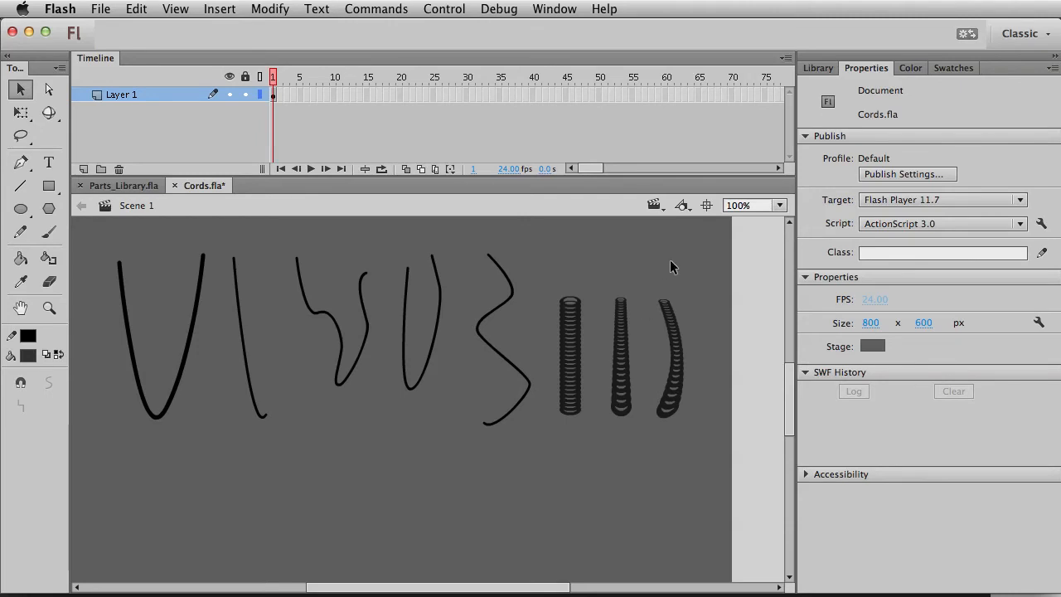
# Draw a flat oval below the coils and delete its outline, leaving a dark fill about 49 × 24 px
pyautogui.scroll(-3, 620, 509)
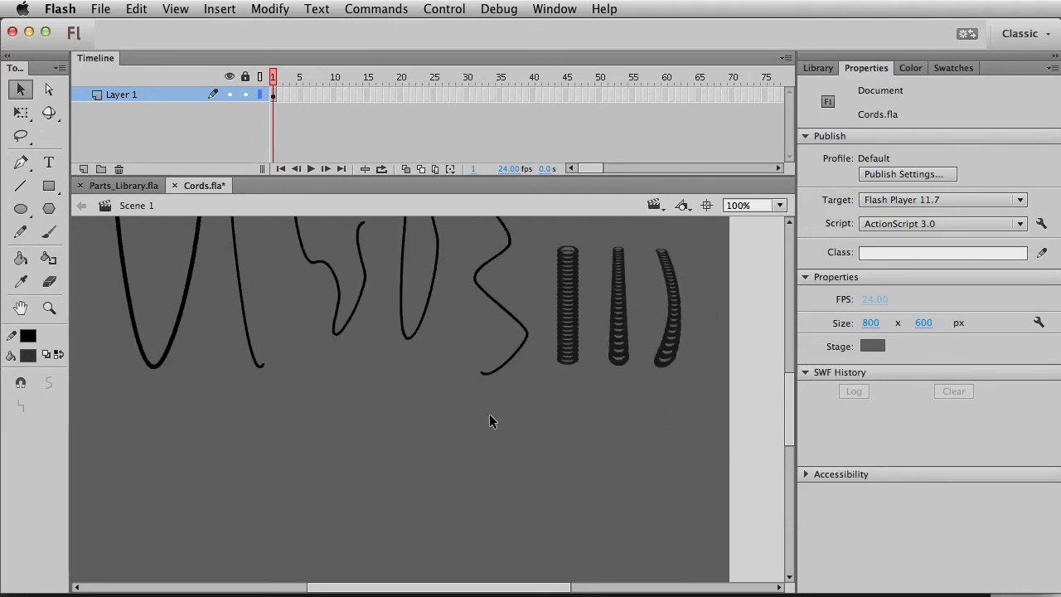
pyautogui.click(21, 209)
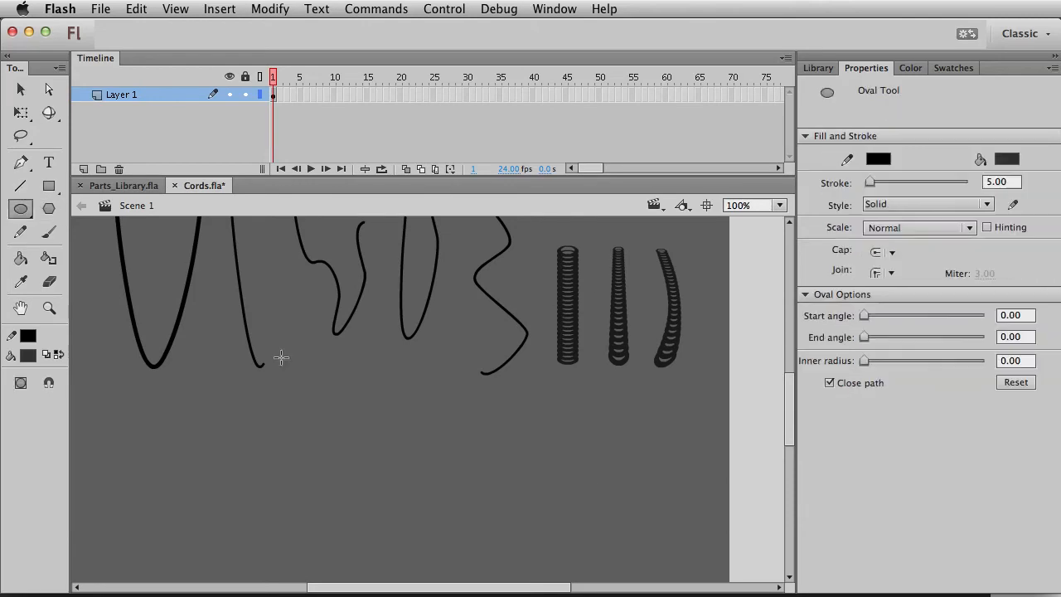
pyautogui.moveTo(553, 457); pyautogui.dragTo(597, 479)
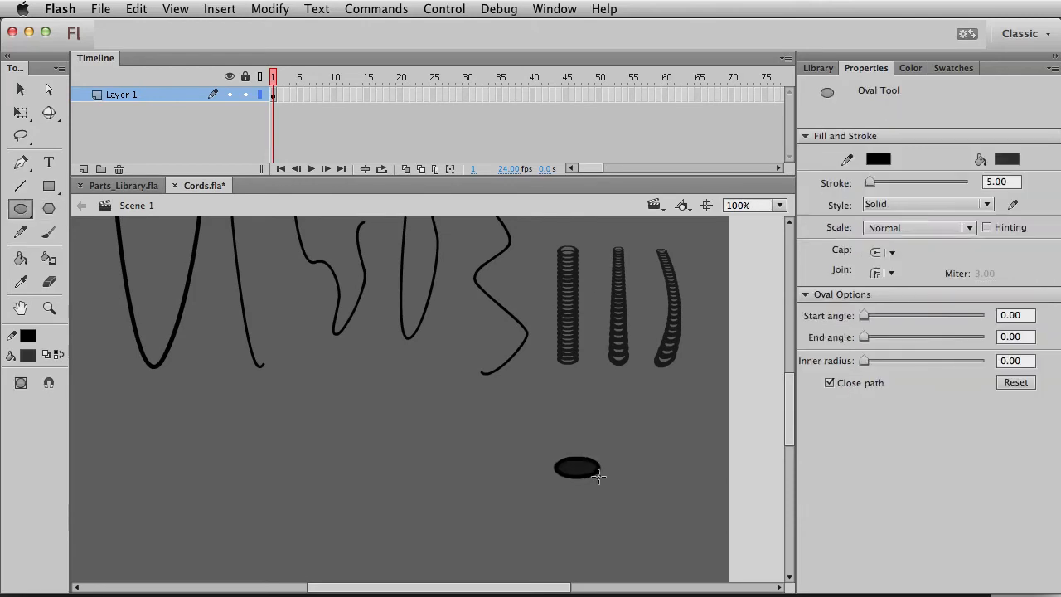
pyautogui.press('v')
pyautogui.click(594, 479)
pyautogui.press('Delete')
# Add a scaled-down copy of the oval, 29.40 × 14.40 px, at its centre and fill it teal
pyautogui.click(572, 470)
pyautogui.hotkey('shift', 'Right')
pyautogui.hotkey('shift', 'Left')
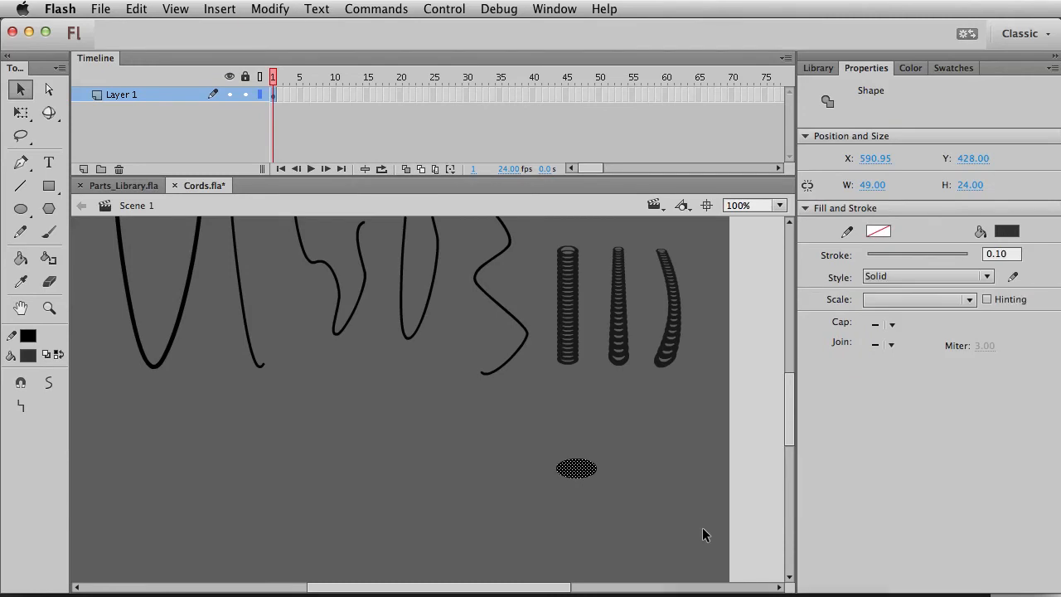
pyautogui.press('super+alt+s')
pyautogui.click(28, 355)
pyautogui.click(107, 407)
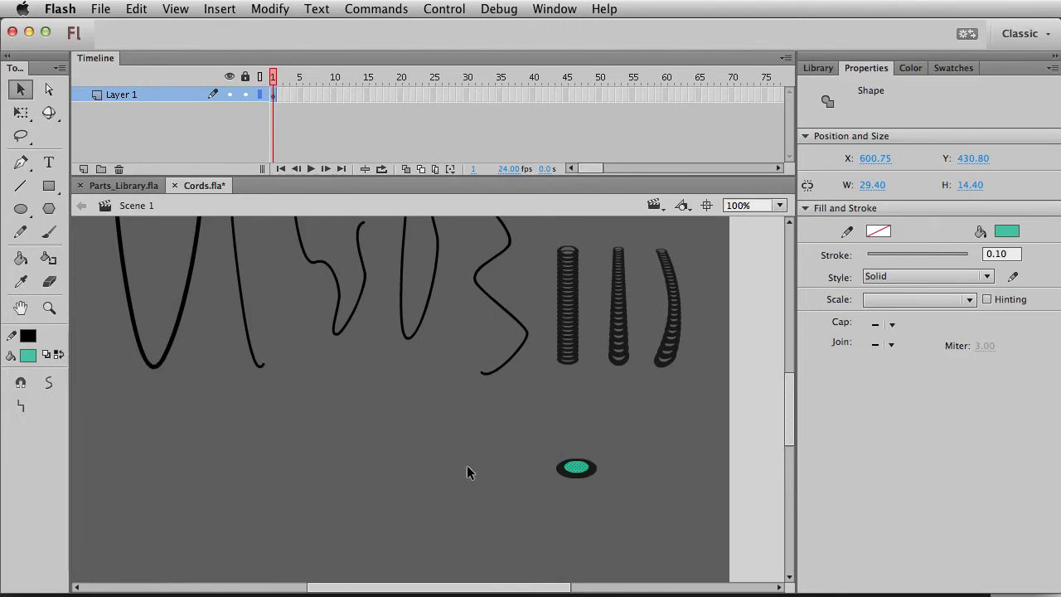
# Remove the teal centre from the oval and move the remaining dark ring down and to the left
pyautogui.click(652, 332)
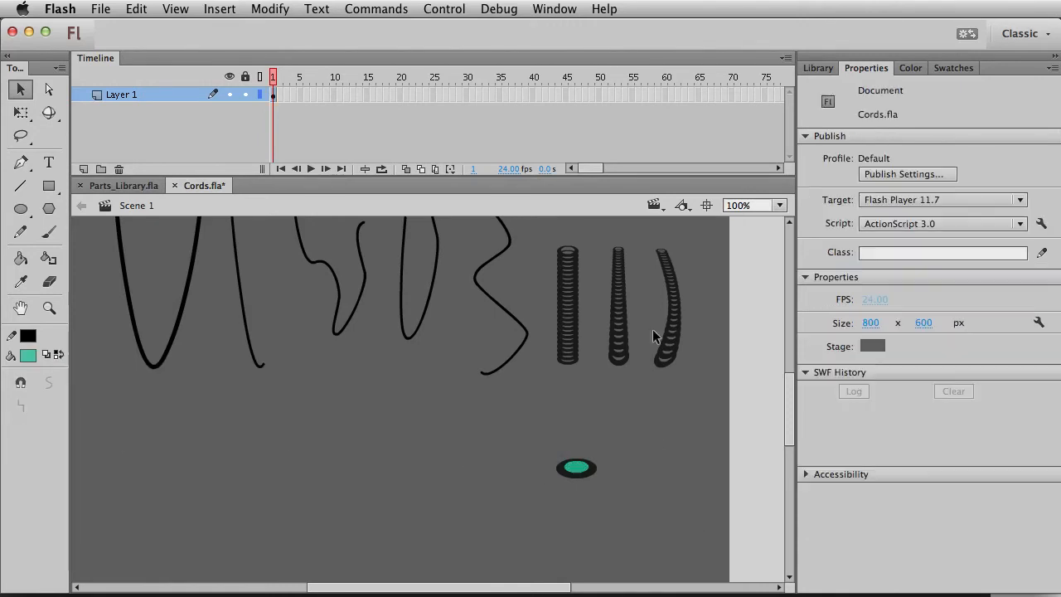
pyautogui.click(595, 483)
pyautogui.moveTo(599, 481); pyautogui.dragTo(493, 524)
# Stack a copy of the ring 10 px above the original and rotate it slightly counter-clockwise
pyautogui.press('super+c')
pyautogui.press('super+shift+v')
pyautogui.hotkey('shift', 'Up')
pyautogui.press('q')
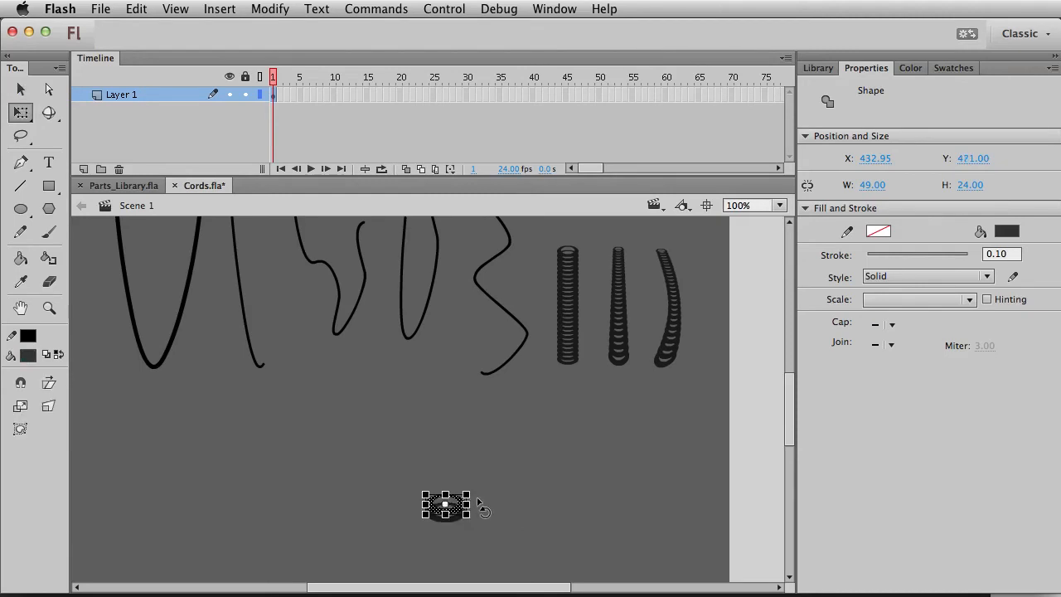
pyautogui.moveTo(478, 501); pyautogui.dragTo(479, 497)
pyautogui.press('v')
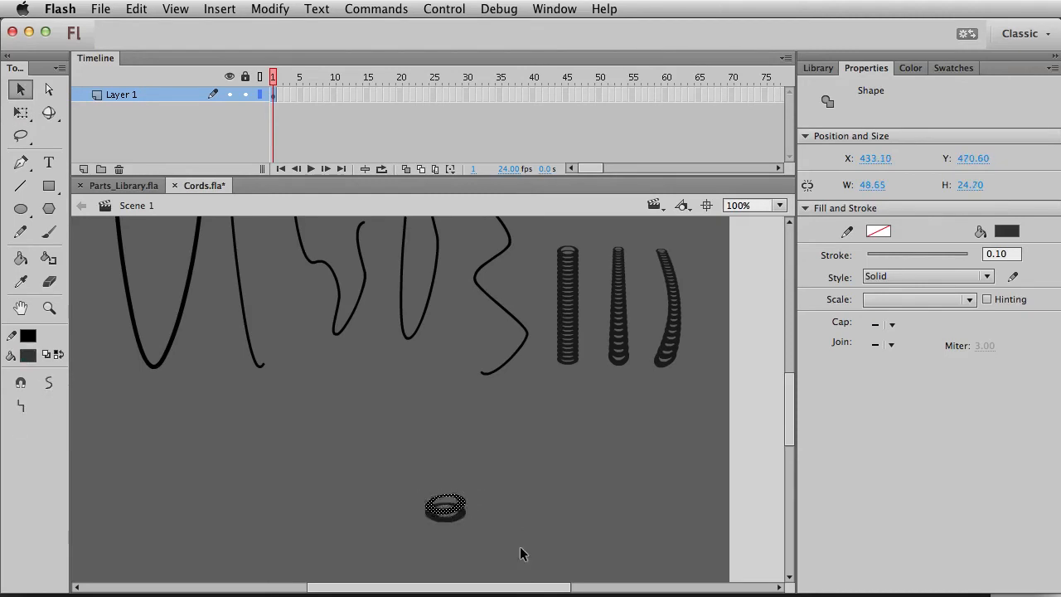
# Stack a third ring 10 px above the second and tilt it further counter-clockwise
pyautogui.press('super+c')
pyautogui.press('super+shift+v')
pyautogui.hotkey('shift', 'Up')
pyautogui.press('q')
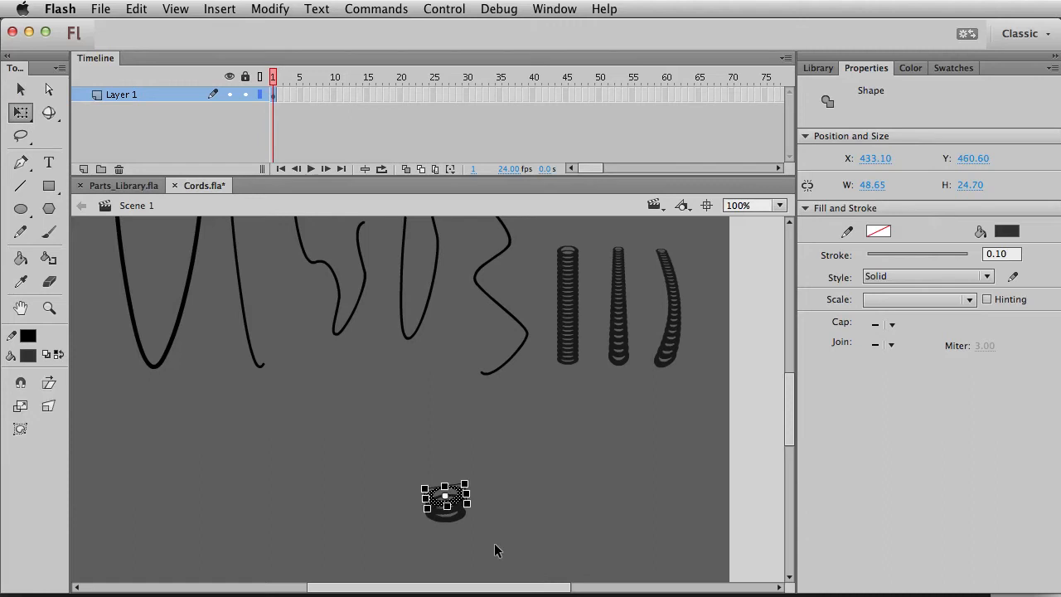
pyautogui.moveTo(479, 515); pyautogui.dragTo(479, 493)
pyautogui.press('v')
# Extend the stack with two more copied rings, each placed higher and rotated further so the coil begins to bend
pyautogui.press('super+c')
pyautogui.press('super+shift+v')
pyautogui.hotkey('shift', 'Up')
pyautogui.press('q')
pyautogui.press('v')
pyautogui.press('super+c')
pyautogui.press('super+shift+v')
pyautogui.hotkey('shift', 'Up')
pyautogui.press('q')
pyautogui.moveTo(482, 493); pyautogui.dragTo(477, 486)
pyautogui.press('v')
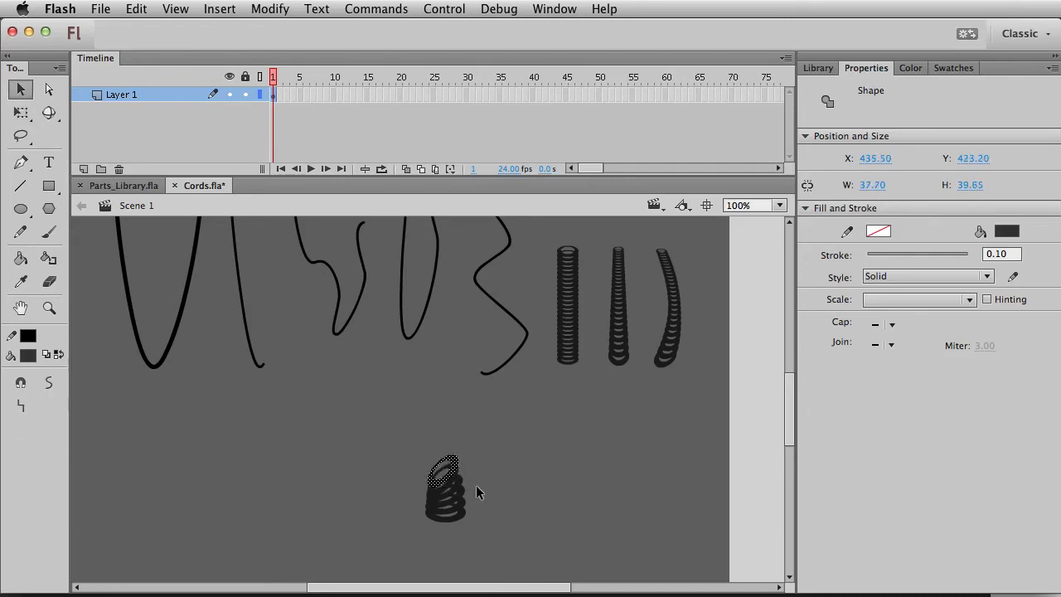
# Offset the next ring 9 px left and 2 px down and rotate it to a steeper angle along the bend
pyautogui.hotkey('shift', 'Left')
pyautogui.press('Down')
pyautogui.press('Down')
pyautogui.press('Right')
pyautogui.press('q')
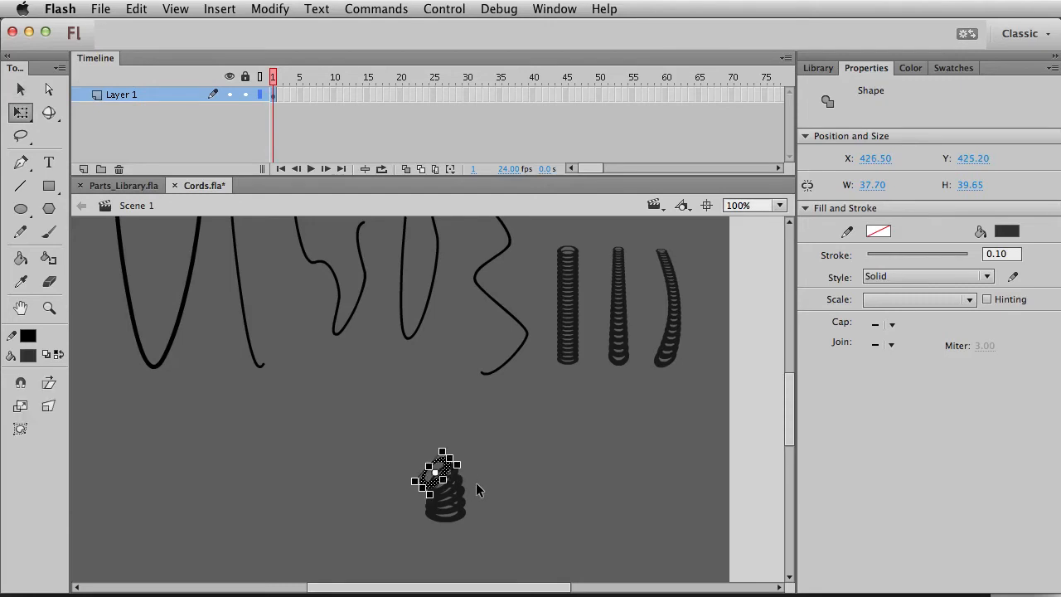
pyautogui.moveTo(476, 485); pyautogui.dragTo(472, 474)
pyautogui.press('v')
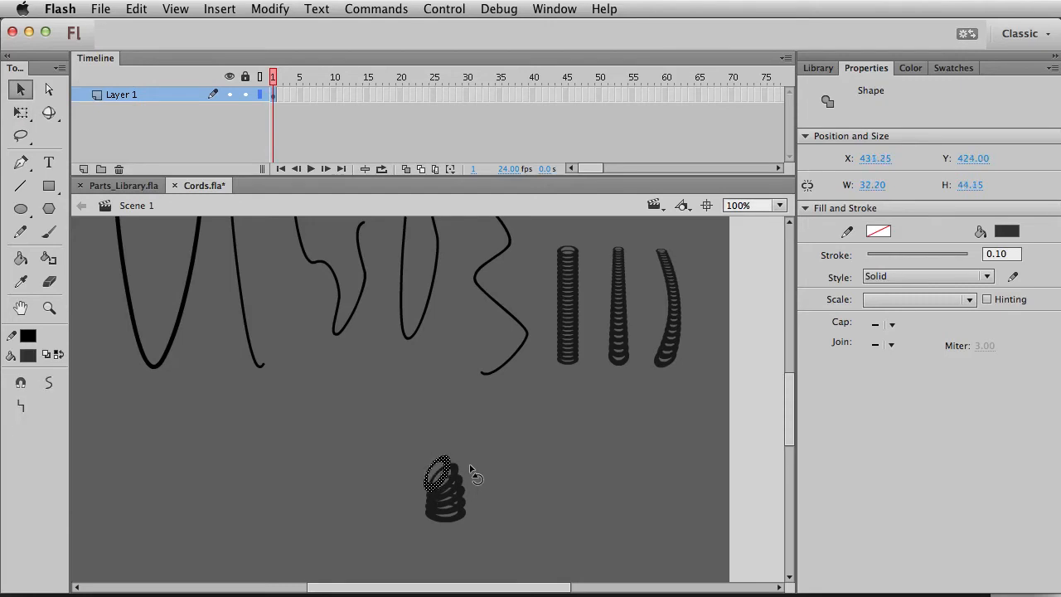
# Continue the bend with two more rings toward the left, rotating them to nearly vertical
pyautogui.hotkey('shift', 'Left')
pyautogui.hotkey('shift', 'Up')
pyautogui.press('q')
pyautogui.moveTo(468, 462); pyautogui.dragTo(460, 445)
pyautogui.press('v')
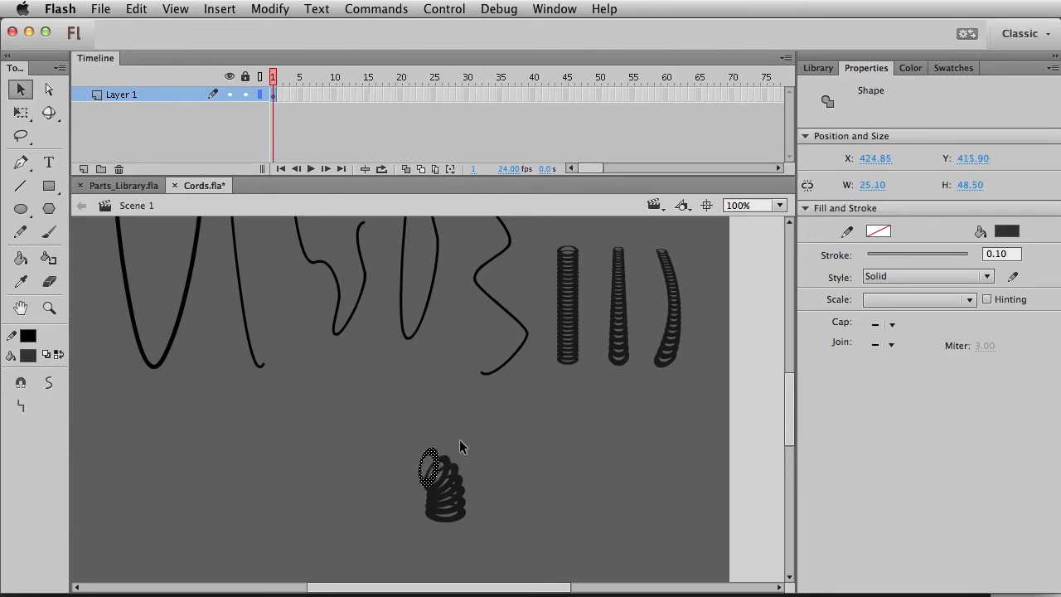
pyautogui.hotkey('shift', 'Left')
pyautogui.press('q')
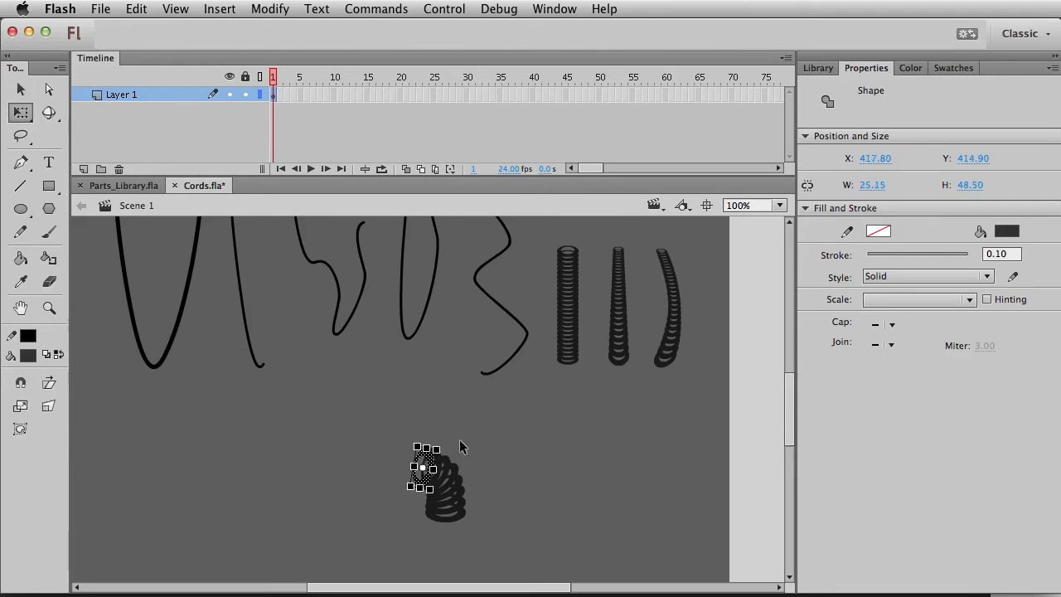
pyautogui.moveTo(446, 453); pyautogui.dragTo(440, 449)
pyautogui.press('v')
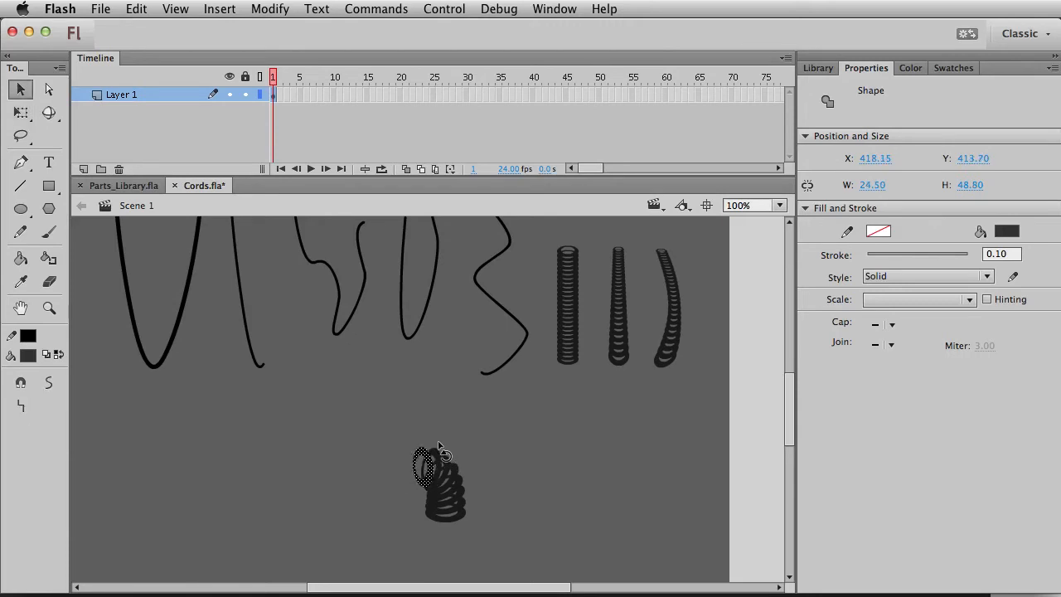
# Finish the bend's open end with further rings to the left, rotated past vertical toward the lower left
pyautogui.hotkey('shift', 'Left')
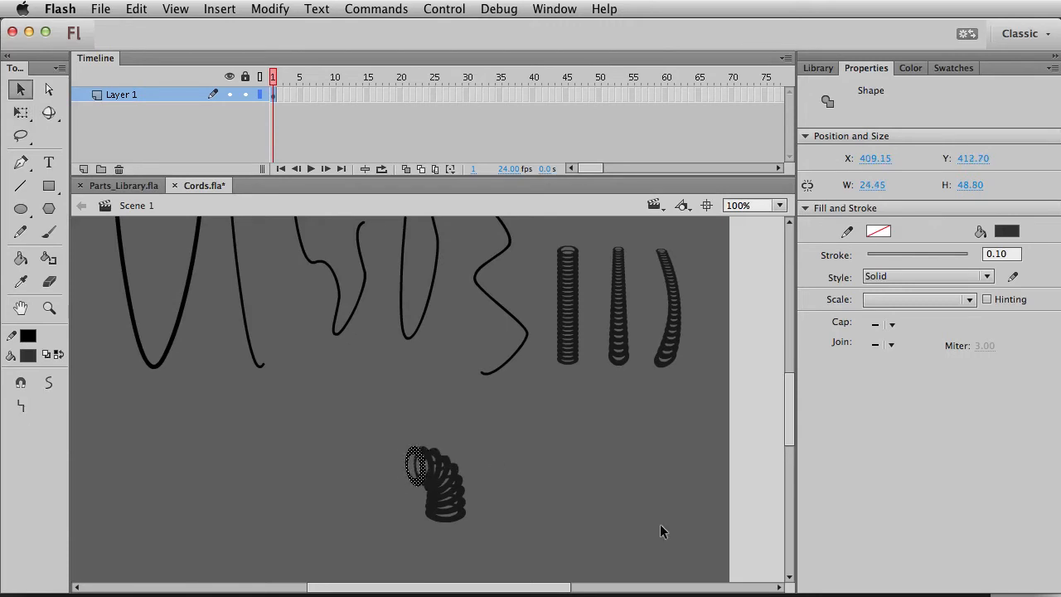
pyautogui.press('q')
pyautogui.moveTo(437, 440); pyautogui.dragTo(430, 439)
pyautogui.press('v')
pyautogui.press('q')
pyautogui.moveTo(430, 438); pyautogui.dragTo(414, 438)
pyautogui.press('v')
# Select the whole bent coil and move it up and to the left
pyautogui.click(599, 543)
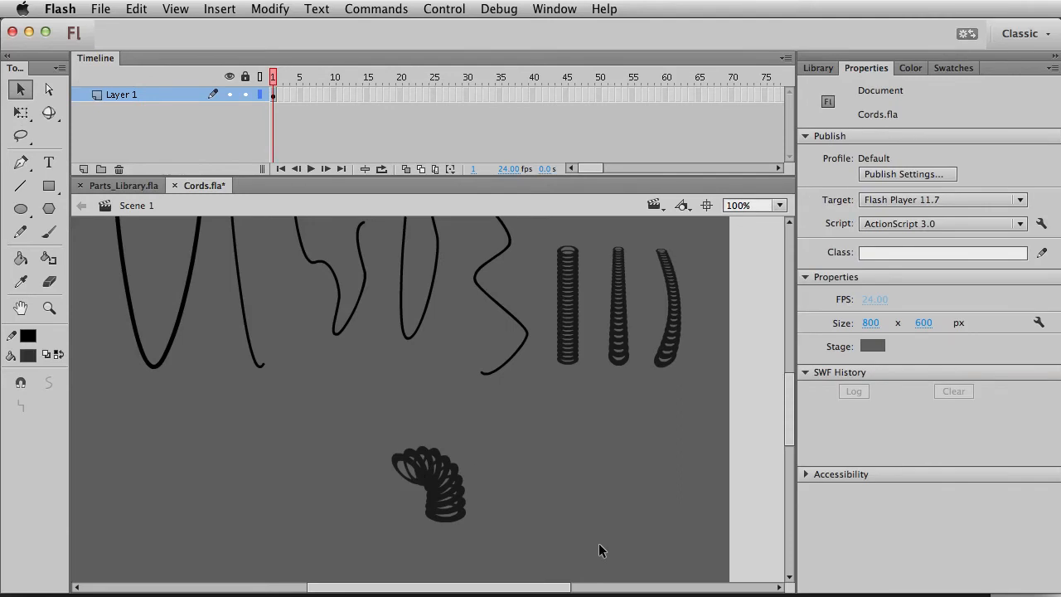
pyautogui.moveTo(485, 551); pyautogui.dragTo(311, 410)
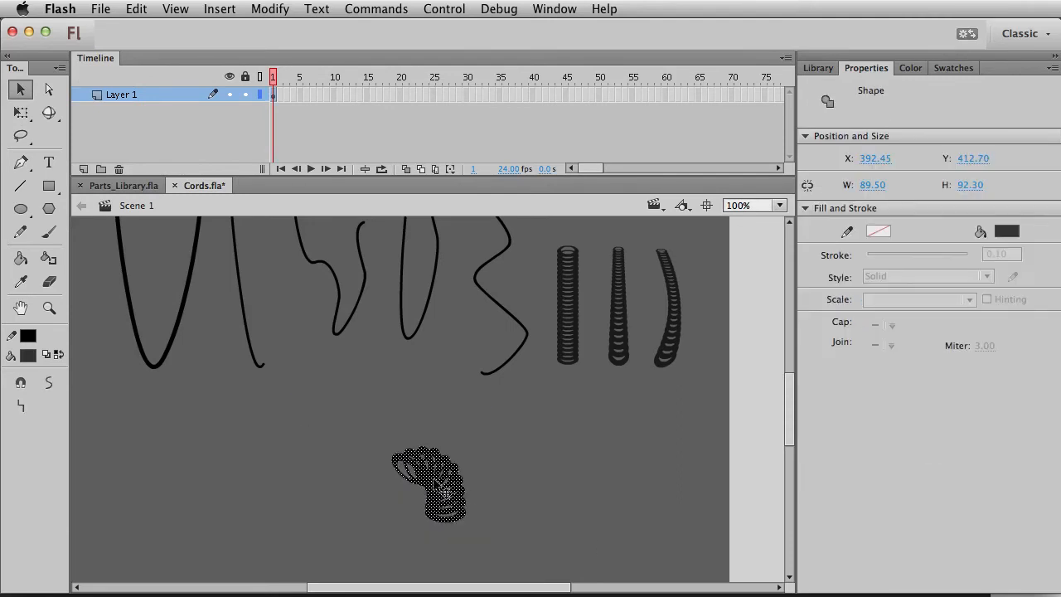
pyautogui.moveTo(435, 480); pyautogui.dragTo(383, 440)
# Try to extend the bent coil with a rotated copy of itself on its left side
pyautogui.press('super+c')
pyautogui.press('super+shift+v')
pyautogui.hotkey('shift', 'Left')
pyautogui.hotkey('shift', 'Left')
pyautogui.hotkey('shift', 'Left')
pyautogui.hotkey('shift', 'Left')
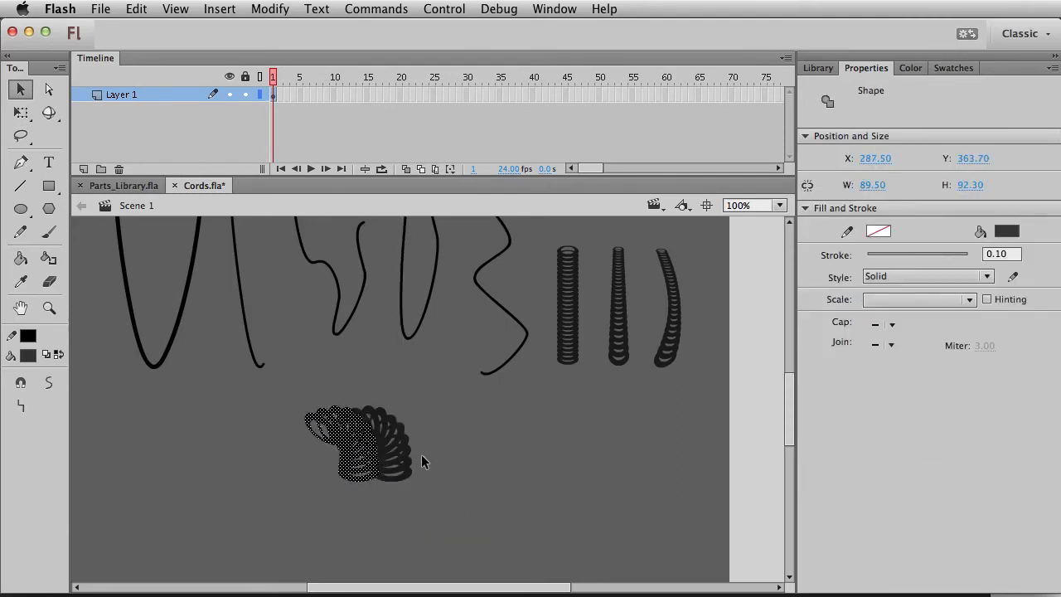
pyautogui.press('q')
pyautogui.moveTo(388, 488); pyautogui.dragTo(362, 488)
pyautogui.press('v')
pyautogui.moveTo(328, 448); pyautogui.dragTo(343, 499)
pyautogui.press('Delete')
# Convert the bent coil into a movie clip symbol named cord_bending
pyautogui.moveTo(435, 502); pyautogui.dragTo(264, 376)
pyautogui.press('F8')
pyautogui.write('cord_bending')
pyautogui.press('Return')
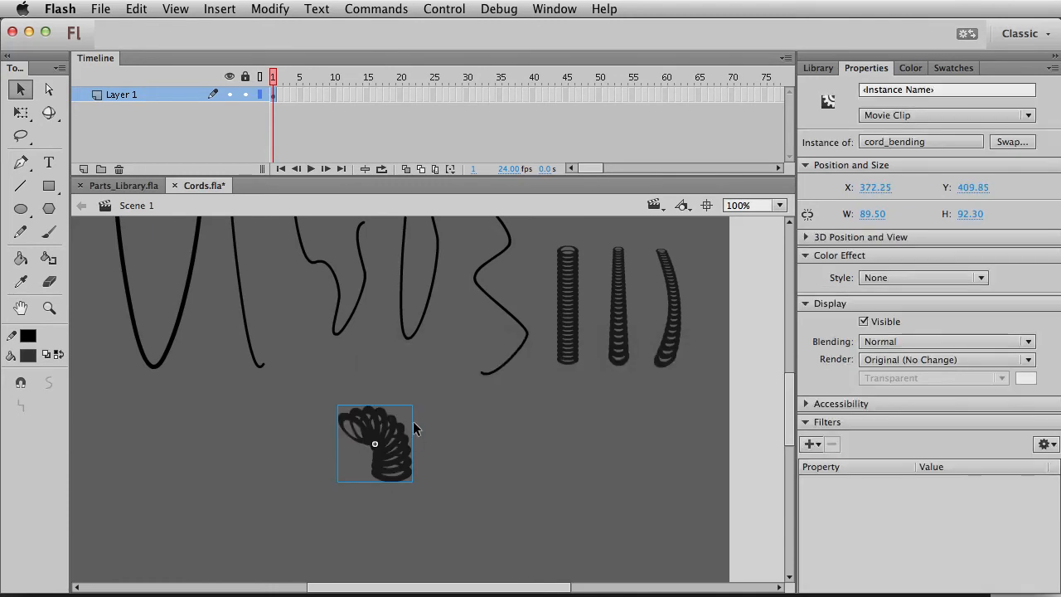
# Add a second cord_bending instance below the first, flipped both ways, to form an S-shaped coil
pyautogui.moveTo(406, 439); pyautogui.dragTo(412, 511)
pyautogui.press('super+shift+v')
pyautogui.press('super+shift+h')
pyautogui.press('super+shift+a')
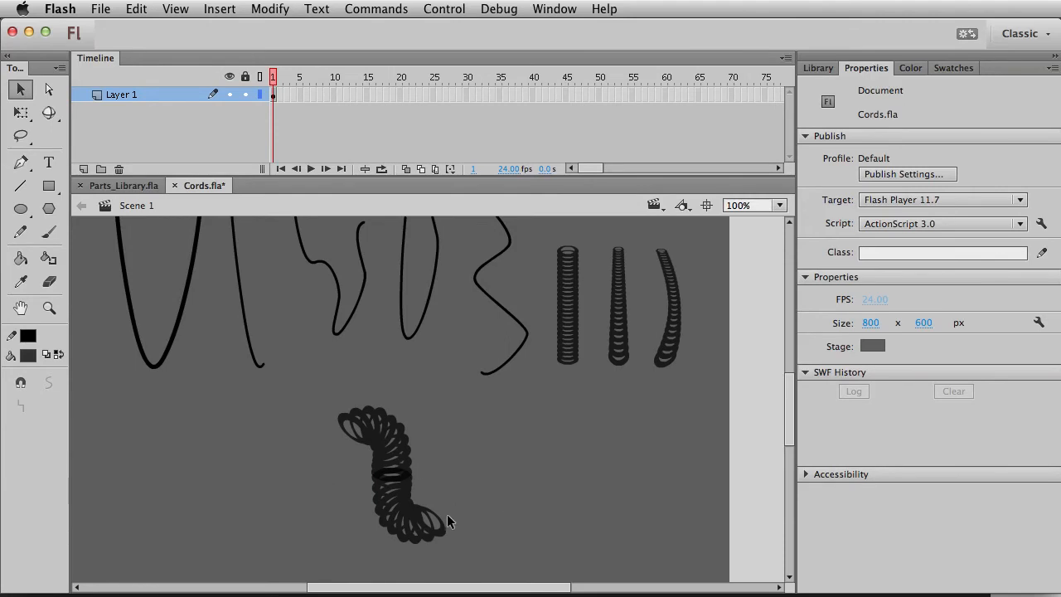
# Change the fill inside the cord_bending symbol to black and return to the main scene
pyautogui.click(439, 521)
pyautogui.doubleClick(414, 502)
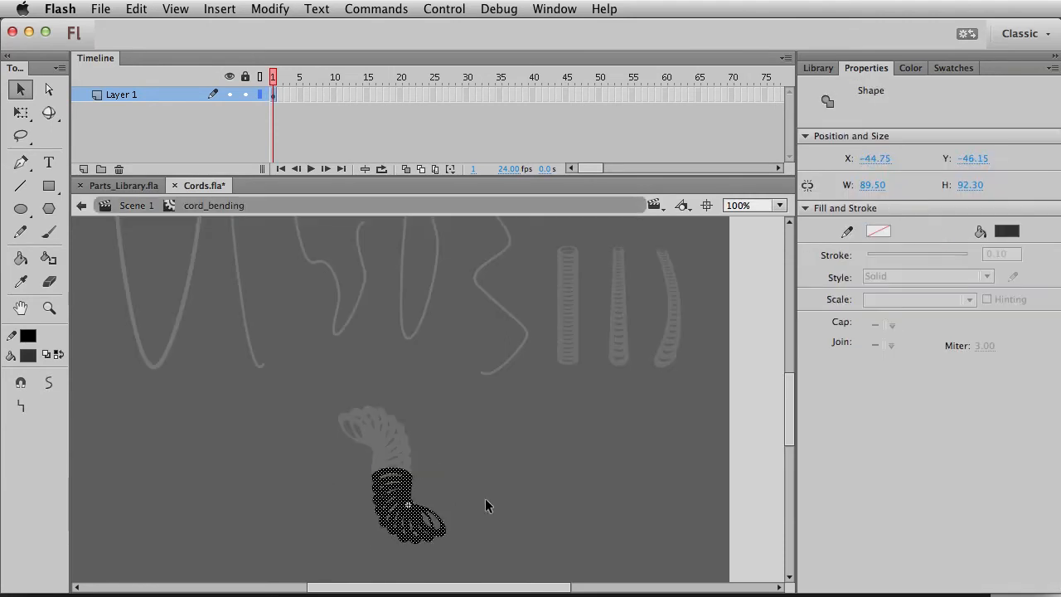
pyautogui.click(36, 357)
pyautogui.moveTo(231, 374); pyautogui.dragTo(446, 379)
pyautogui.doubleClick(563, 470)
# Recolour the three separate coils beside the zigzag cord black
pyautogui.moveTo(746, 393); pyautogui.dragTo(547, 221)
pyautogui.click(41, 352)
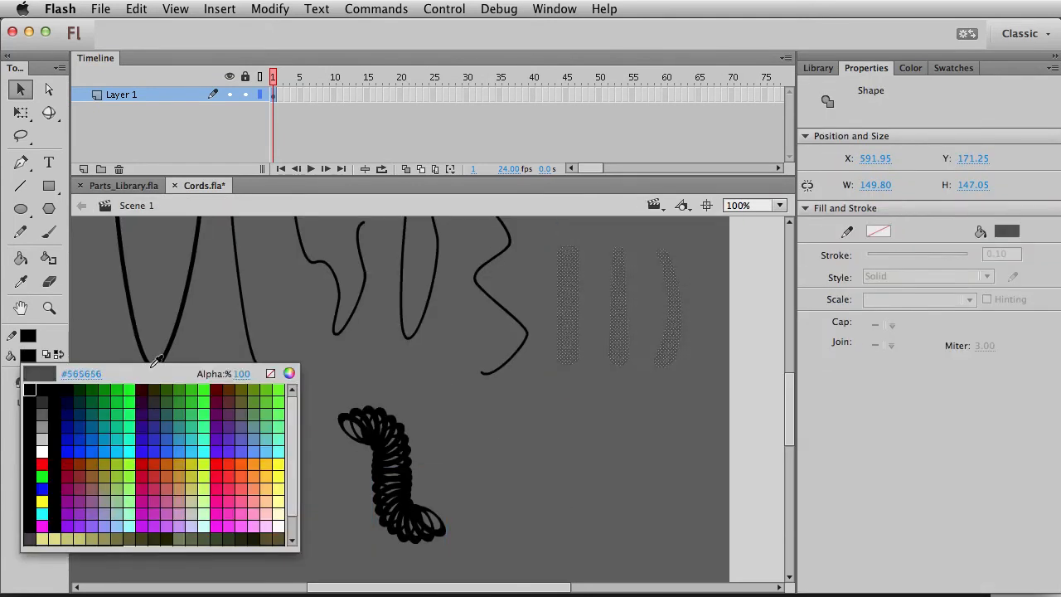
pyautogui.moveTo(249, 371); pyautogui.dragTo(509, 424)
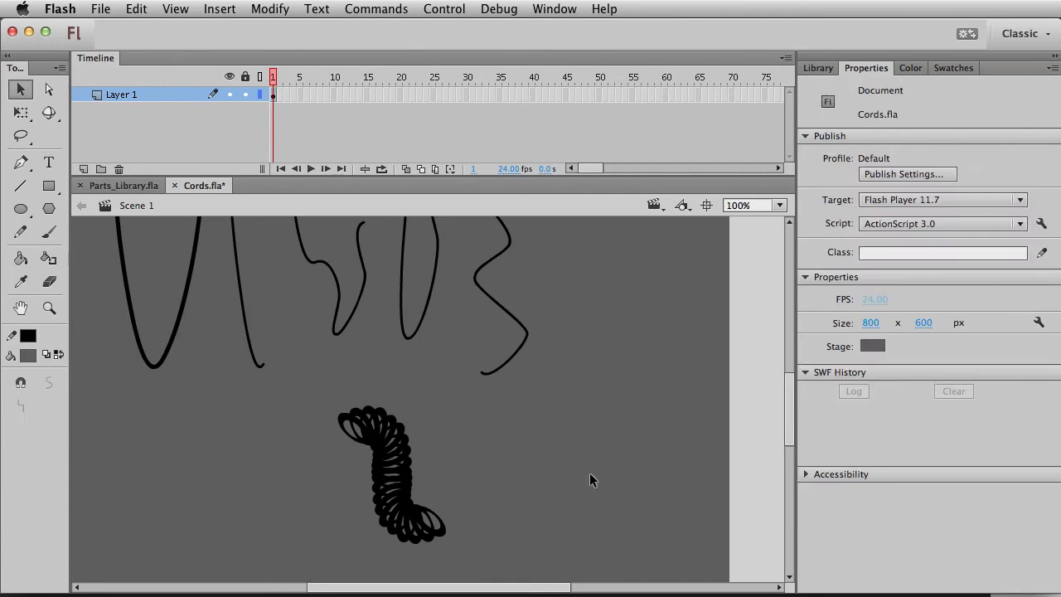
pyautogui.click(28, 355)
pyautogui.click(41, 388)
pyautogui.click(226, 441)
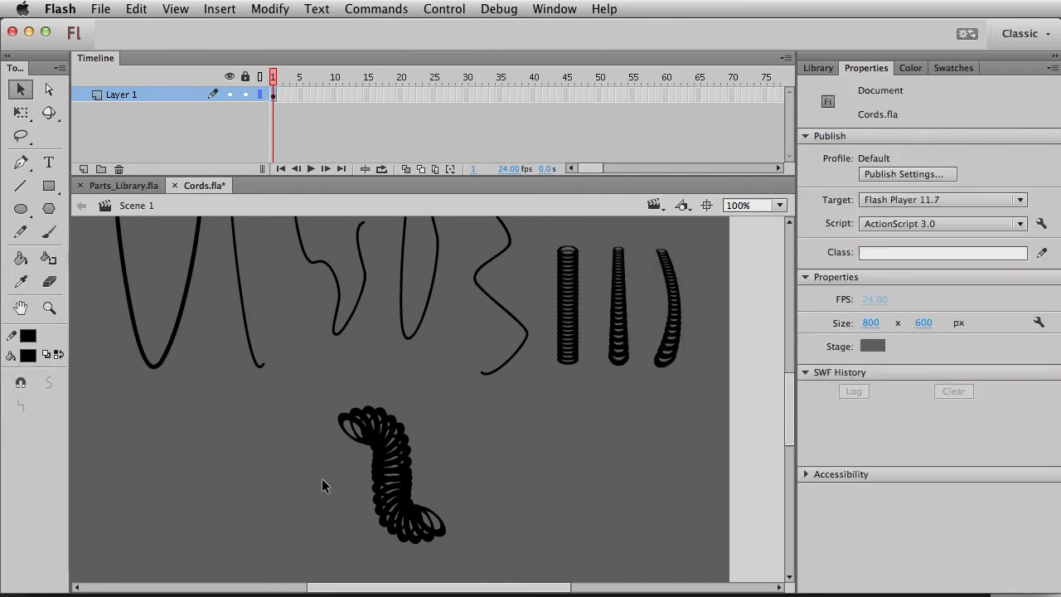
# Move both halves of the S-shaped coil together slightly up and to the left
pyautogui.click(410, 520)
pyautogui.click(430, 546)
pyautogui.click(419, 527)
pyautogui.click(479, 538)
pyautogui.moveTo(309, 397); pyautogui.dragTo(489, 582)
pyautogui.moveTo(420, 513); pyautogui.dragTo(411, 500)
pyautogui.click(414, 533)
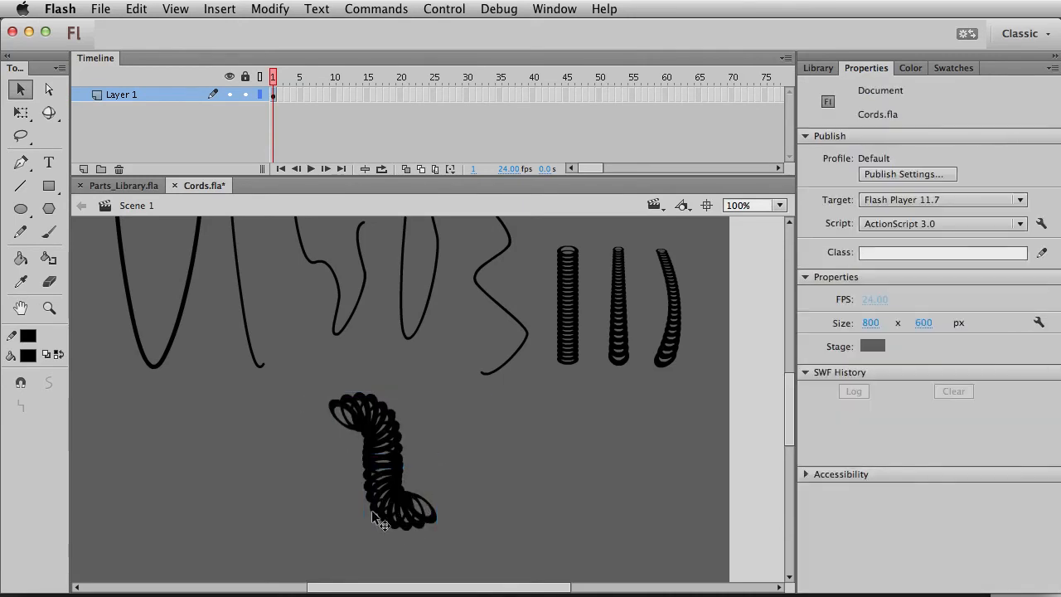
# Duplicate the S-shaped coil's lower half to the right and pair it with a vertically flipped copy to form a C shape
pyautogui.click(399, 520)
pyautogui.moveTo(408, 531); pyautogui.dragTo(525, 519)
pyautogui.hotkey('shift', 'Down')
pyautogui.hotkey('shift', 'Down')
pyautogui.hotkey('shift', 'Down')
pyautogui.hotkey('shift', 'Down')
pyautogui.hotkey('shift', 'Down')
pyautogui.hotkey('shift', 'Down')
pyautogui.hotkey('shift', 'Down')
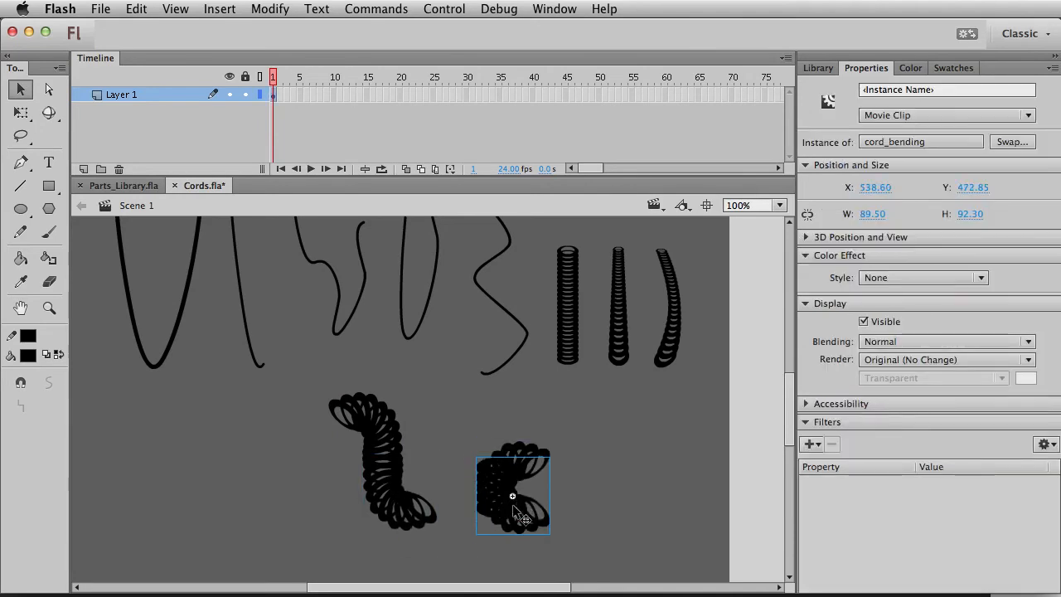
# Rotate both halves of the C-shaped coil so it opens upward as a U, and place it below the three coils
pyautogui.click(556, 501)
pyautogui.click(515, 483)
pyautogui.keyDown('shift'); pyautogui.click(522, 549); pyautogui.keyUp('shift')
pyautogui.press('q')
pyautogui.moveTo(560, 568); pyautogui.dragTo(560, 456)
pyautogui.press('v')
pyautogui.moveTo(539, 509); pyautogui.dragTo(609, 452)
pyautogui.press('q')
pyautogui.moveTo(663, 404); pyautogui.dragTo(675, 437)
pyautogui.press('v')
pyautogui.click(675, 437)
# Try to trim the overlapping rings from the straight end of the U-shaped coil's left half
pyautogui.doubleClick(572, 464)
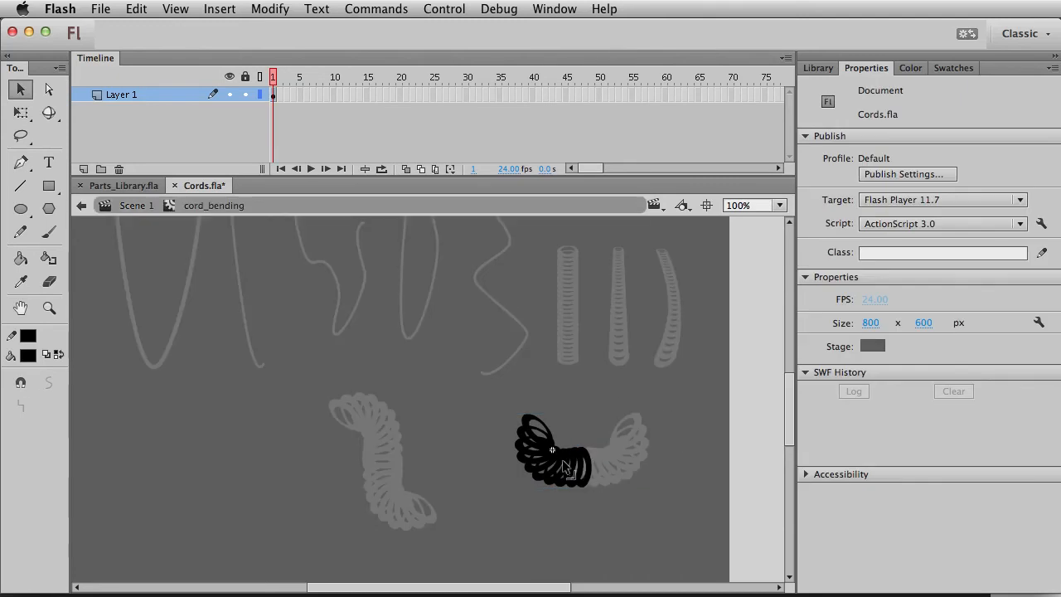
pyautogui.moveTo(603, 400); pyautogui.dragTo(574, 508)
pyautogui.doubleClick(554, 505)
pyautogui.click(582, 524)
pyautogui.press('q')
pyautogui.click(611, 452)
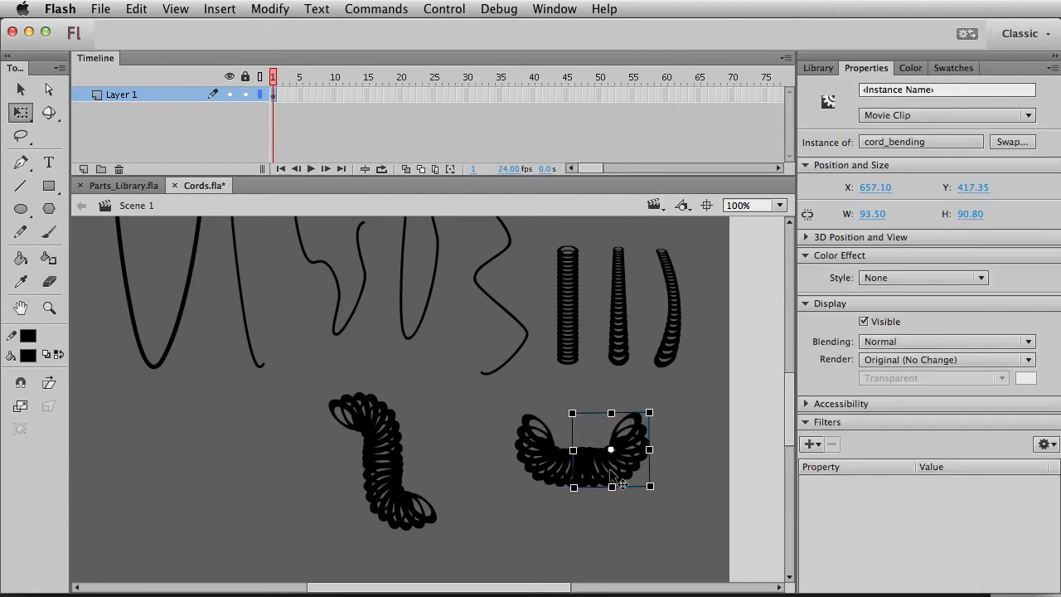
# Trim the straight end inside the cord_bending symbol and shift the U-shaped coil's right half 20 px left to meet the left half
pyautogui.press('v')
pyautogui.doubleClick(580, 440)
pyautogui.moveTo(556, 422); pyautogui.dragTo(586, 504)
pyautogui.doubleClick(612, 534)
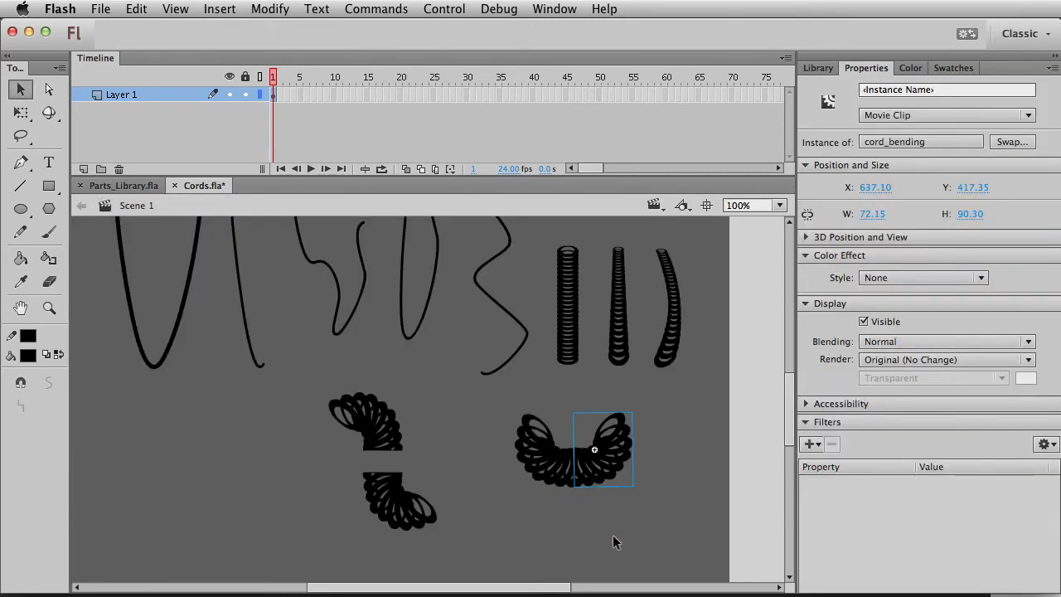
# Nudge the U-shaped coil's right half slightly left to close the seam with its left half
pyautogui.click(613, 535)
pyautogui.press('super+z')
pyautogui.press('Left')
pyautogui.press('Left')
pyautogui.click(654, 446)
pyautogui.moveTo(664, 490); pyautogui.dragTo(495, 386)
# Move the S-shaped coil's lower half up to Y 438.85 so it meets the upper half
pyautogui.click(389, 497)
pyautogui.moveTo(389, 497); pyautogui.dragTo(389, 473)
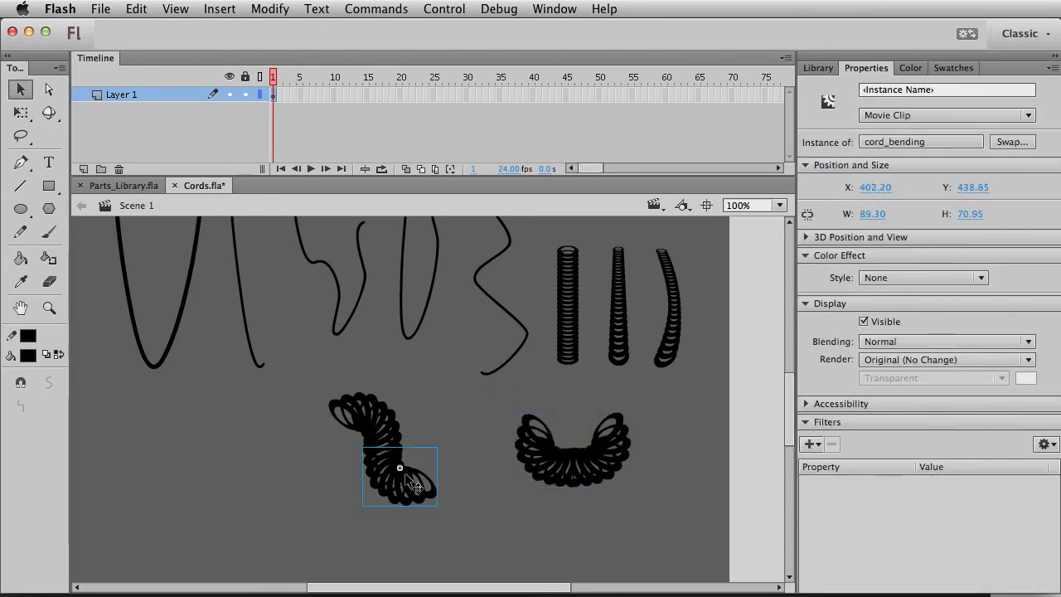
pyautogui.click(514, 492)
# Scale both halves of the S-shaped coil down together to about 36 by 38 px
pyautogui.hscroll(-3, 580, 498)
pyautogui.moveTo(507, 529); pyautogui.dragTo(352, 379)
pyautogui.press('q')
pyautogui.press('v')
pyautogui.press('q')
pyautogui.moveTo(495, 394); pyautogui.dragTo(457, 416)
pyautogui.press('v')
pyautogui.click(538, 483)
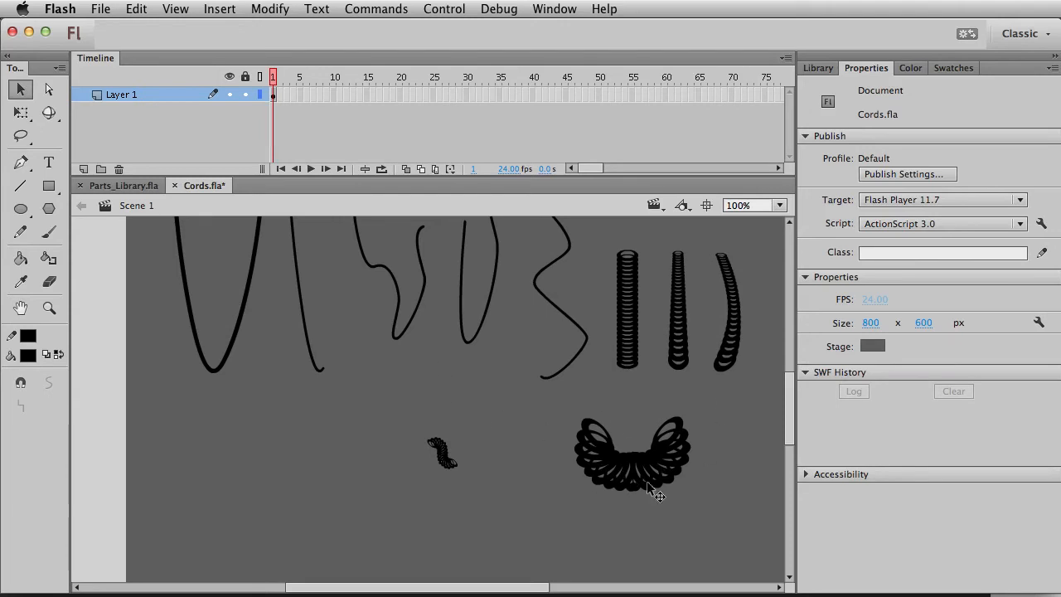
pyautogui.moveTo(417, 422); pyautogui.dragTo(492, 487)
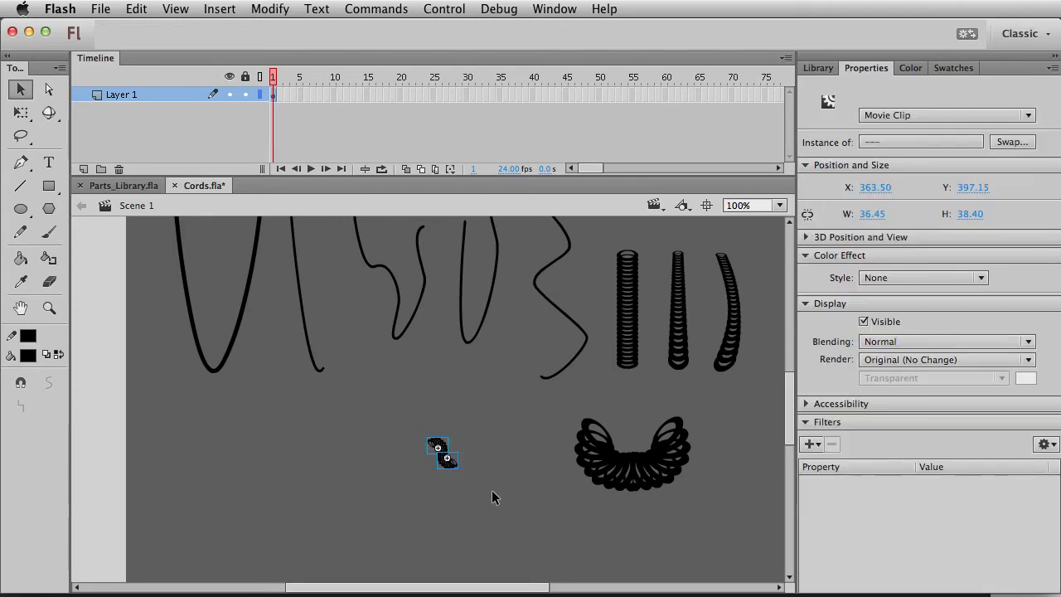
# Undo the shrinking of the S-shaped coil
pyautogui.press('super+z')
pyautogui.press('super+z')
pyautogui.press('super+z')
pyautogui.press('super+z')
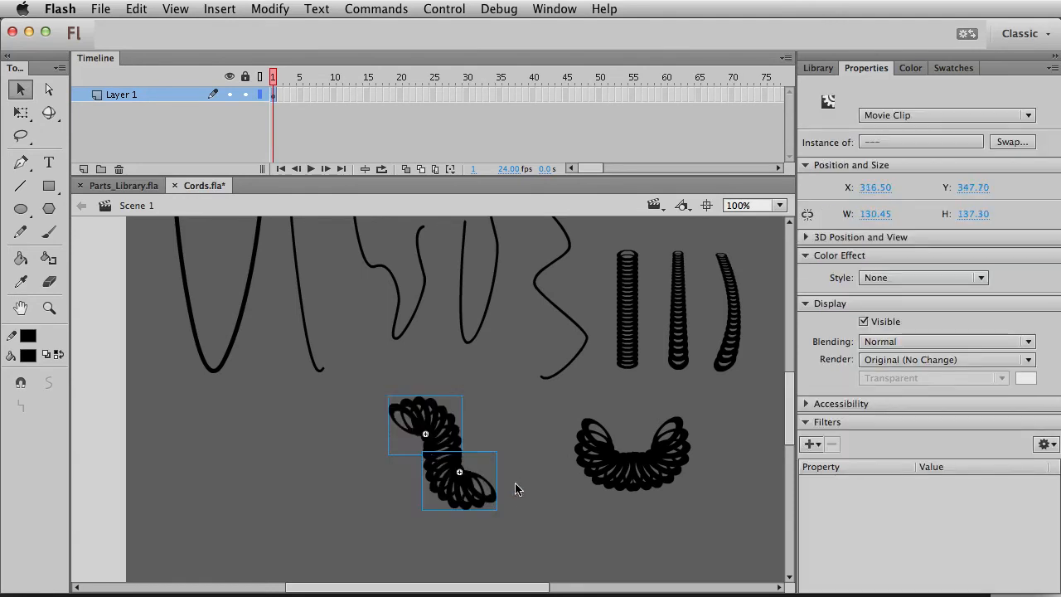
# Draw a tight zigzag line about 67 by 105 px with the Pen tool, black stroke 5, left of the S-shaped coil
pyautogui.click(627, 473)
pyautogui.hscroll(2, 670, 488)
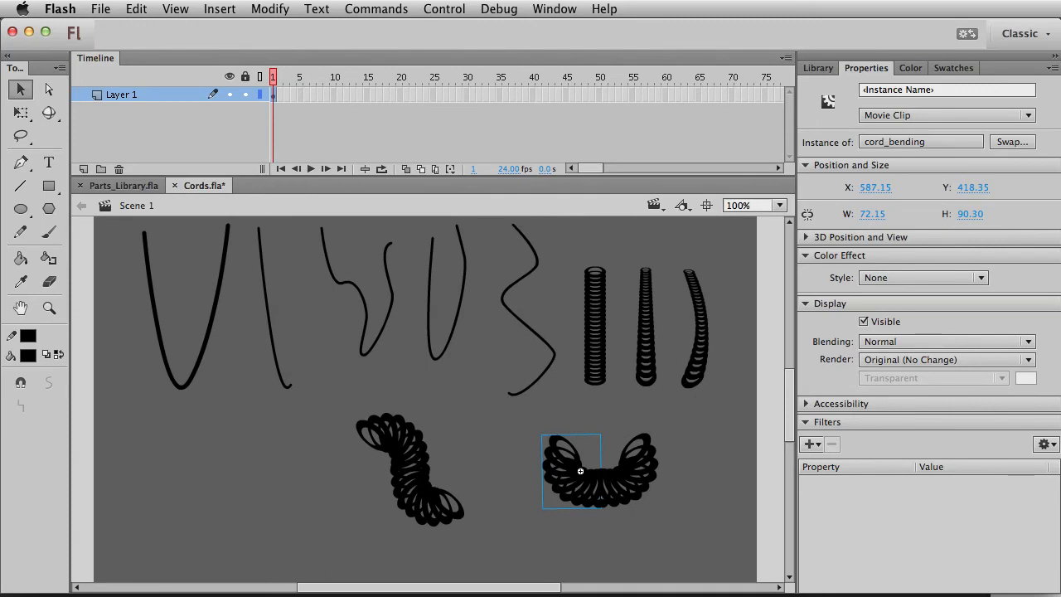
pyautogui.scroll(-3, 490, 528)
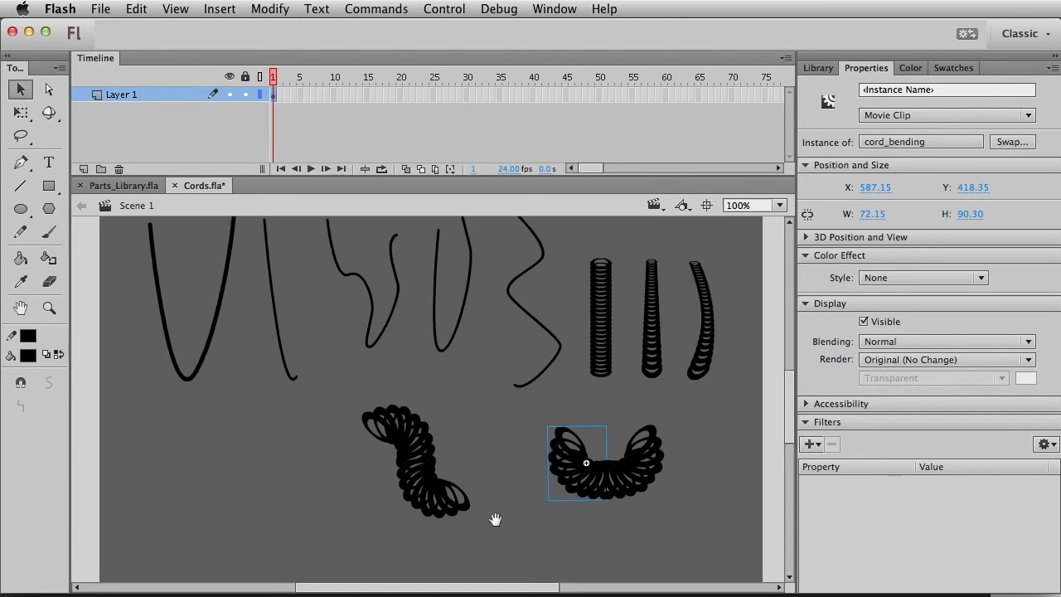
pyautogui.hscroll(-4, 495, 516)
pyautogui.click(21, 208)
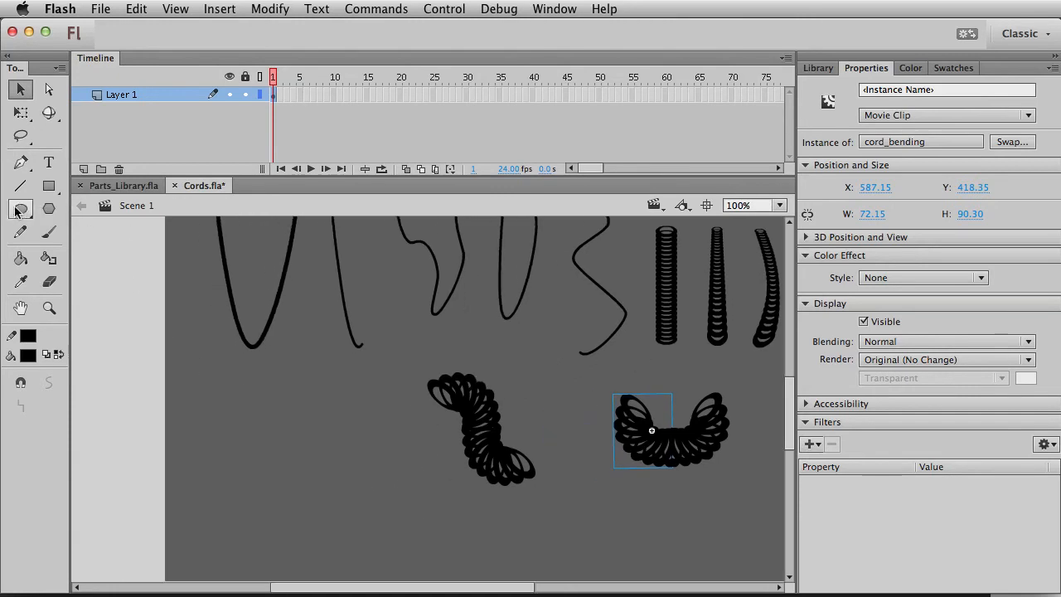
pyautogui.click(21, 162)
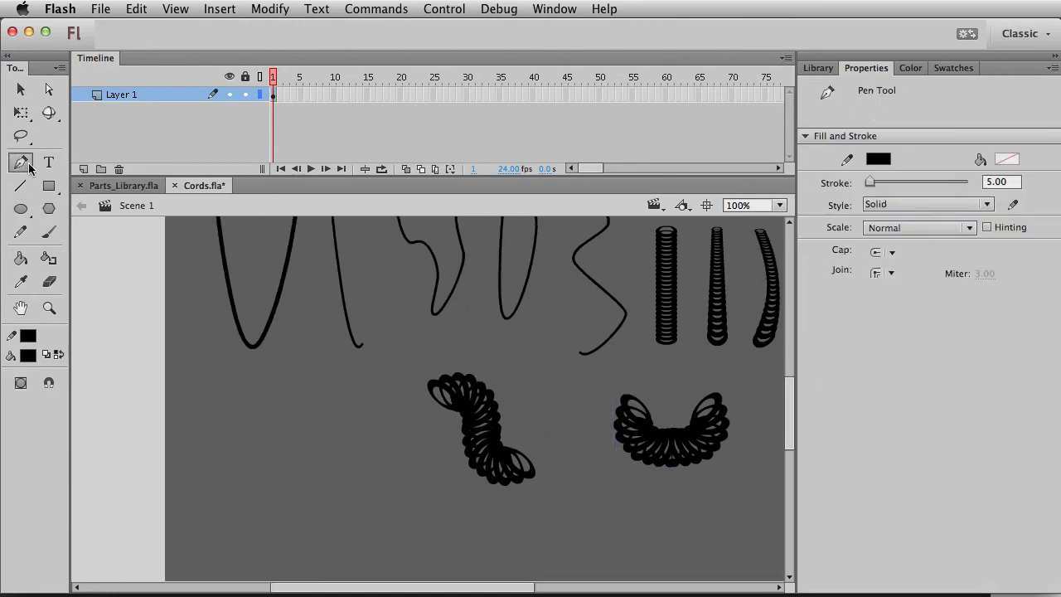
pyautogui.click(282, 409)
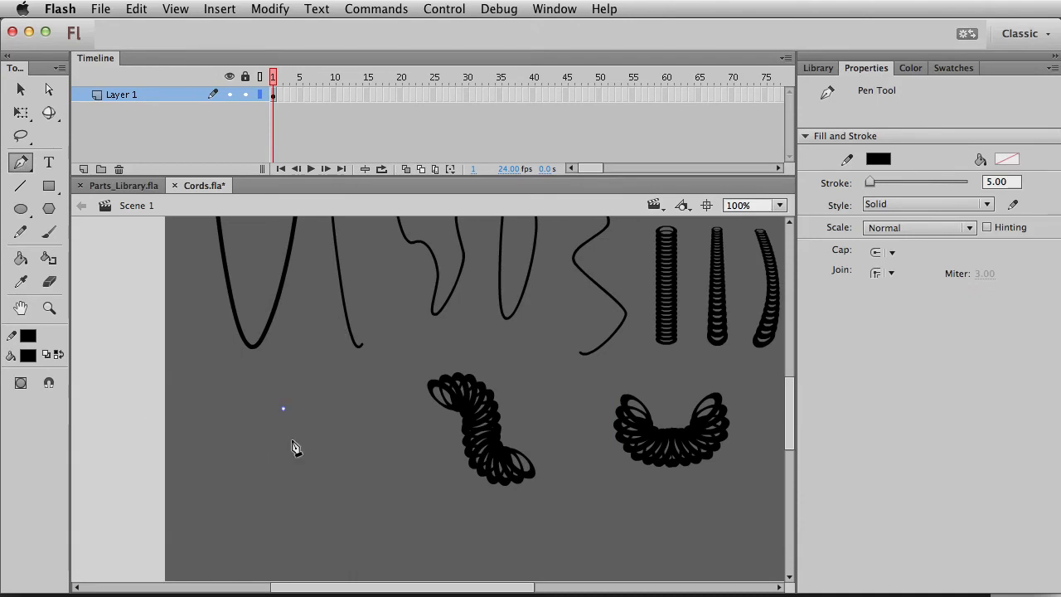
pyautogui.moveTo(281, 427)
pyautogui.mouseDown()
pyautogui.moveTo(303, 422)
pyautogui.moveTo(292, 438)
pyautogui.moveTo(312, 445)
pyautogui.moveTo(296, 443)
pyautogui.mouseUp()
pyautogui.click(287, 432)
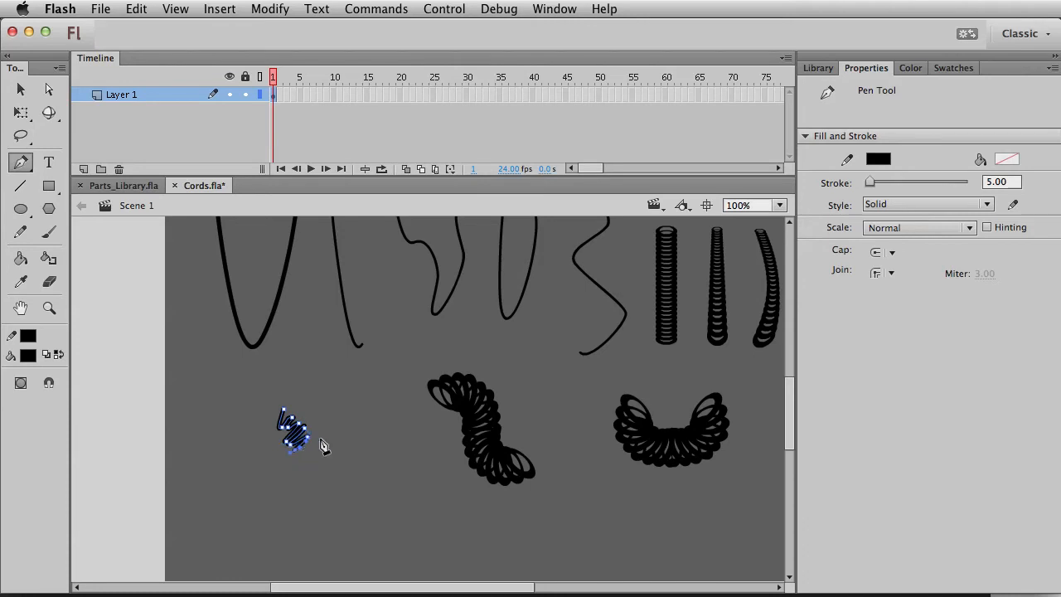
pyautogui.moveTo(312, 441); pyautogui.dragTo(310, 447)
pyautogui.click(319, 447)
pyautogui.click(304, 462)
pyautogui.click(315, 466)
pyautogui.click(329, 476)
pyautogui.moveTo(318, 480); pyautogui.dragTo(329, 479)
pyautogui.moveTo(320, 487); pyautogui.dragTo(323, 489)
# Try scaling the zigzag down while it is still a stroke, and undo the scaling
pyautogui.press('v')
pyautogui.moveTo(368, 542); pyautogui.dragTo(261, 388)
pyautogui.press('q')
pyautogui.moveTo(333, 408); pyautogui.dragTo(325, 425)
pyautogui.press('v')
pyautogui.click(390, 498)
pyautogui.press('super+z')
pyautogui.press('super+z')
pyautogui.press('super+z')
# Convert the whole zigzag line from strokes to fills
pyautogui.moveTo(312, 476); pyautogui.dragTo(250, 376)
pyautogui.click(224, 404)
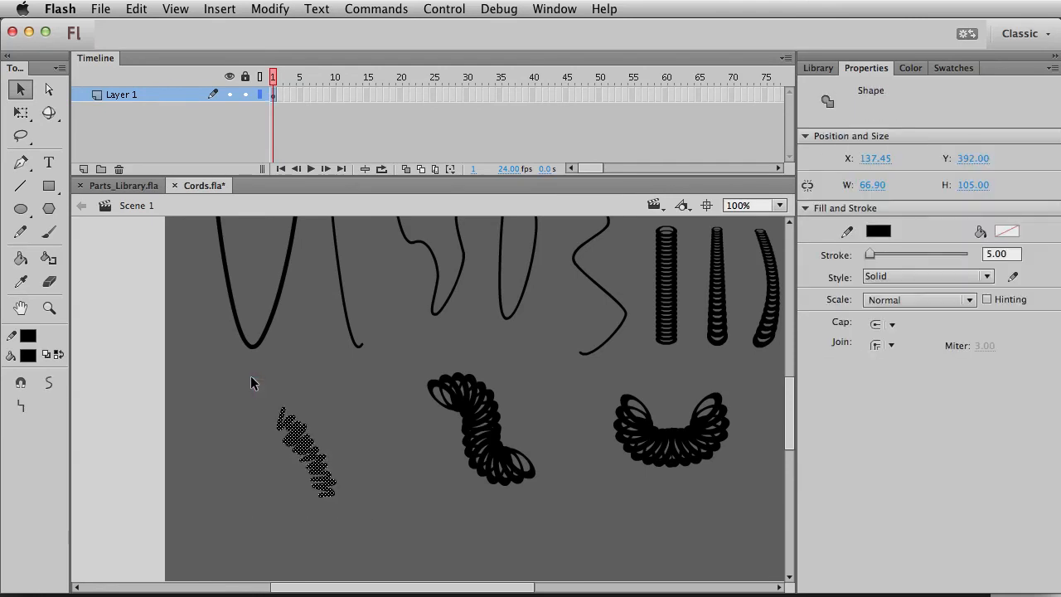
pyautogui.press('super+shift+c')
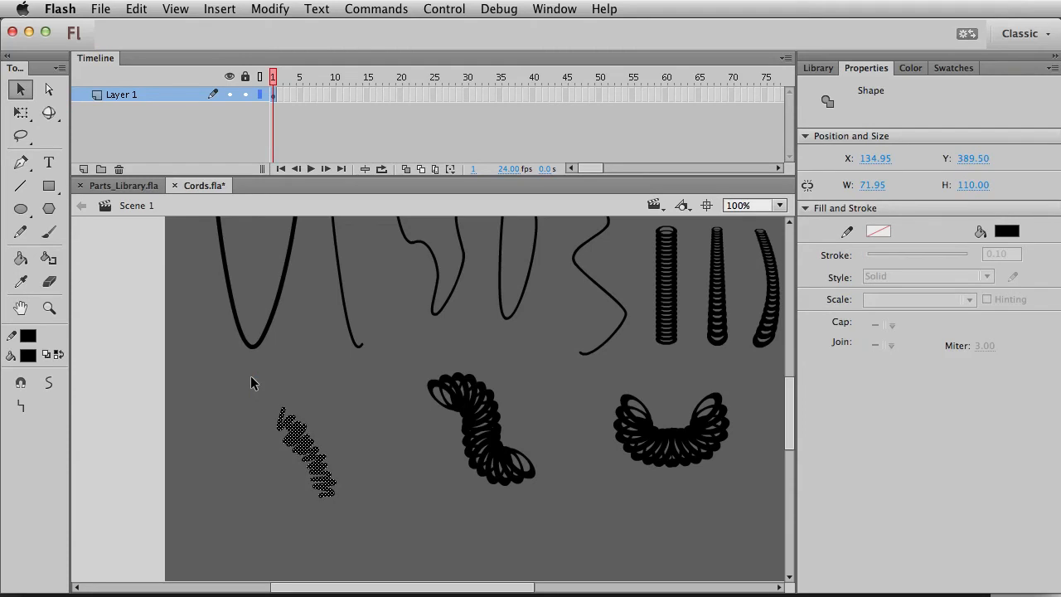
pyautogui.click(277, 8)
pyautogui.moveTo(308, 130)
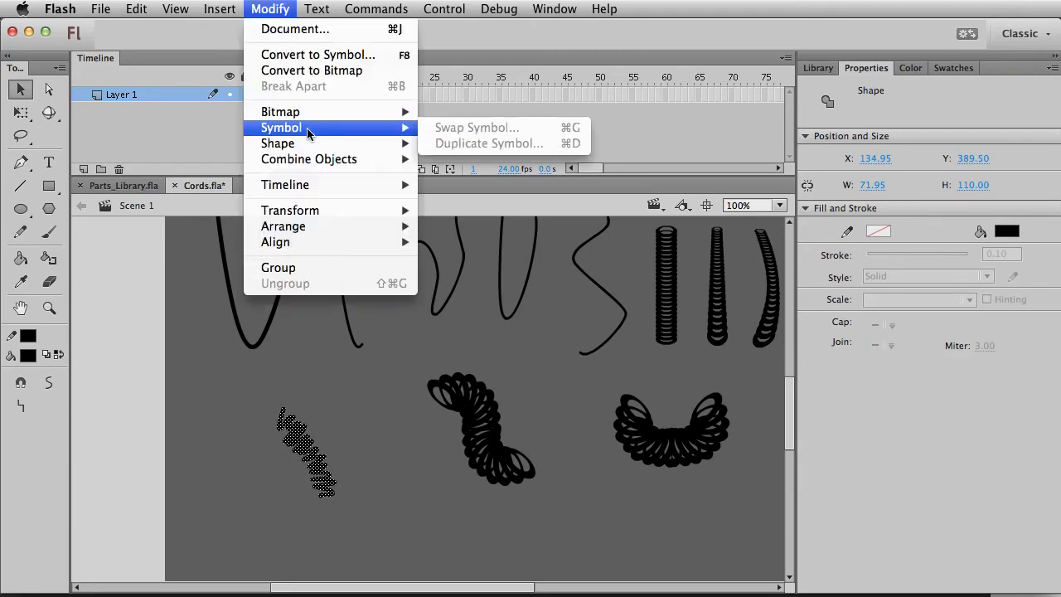
pyautogui.moveTo(296, 147)
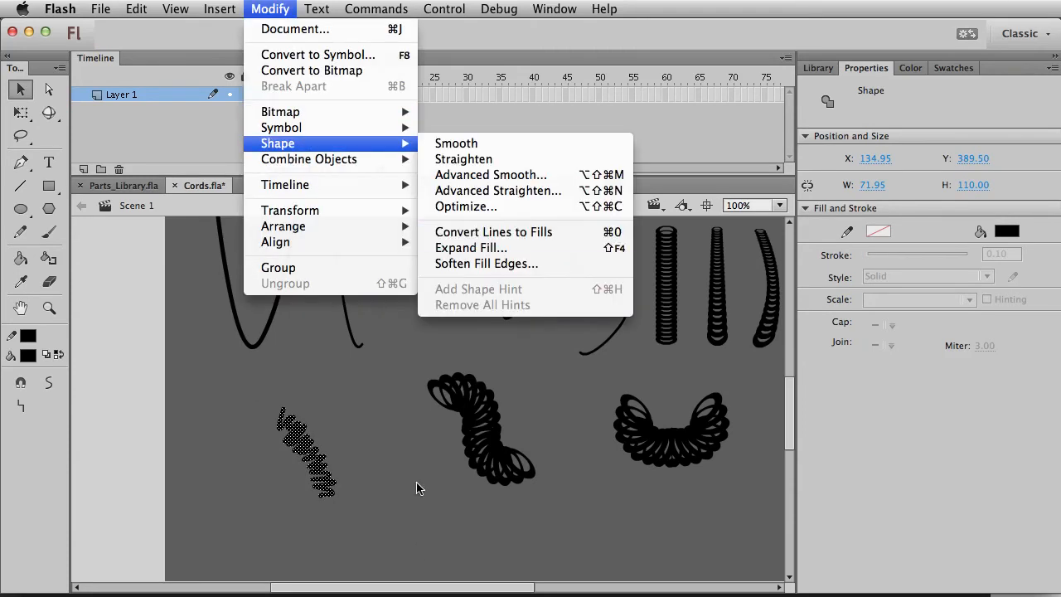
pyautogui.click(393, 522)
pyautogui.click(390, 535)
# Duplicate the filled zigzag, place the copy at its lower end, and rotate it to continue the curve
pyautogui.moveTo(351, 525); pyautogui.dragTo(239, 399)
pyautogui.moveTo(311, 464); pyautogui.dragTo(287, 435)
pyautogui.press('super+v')
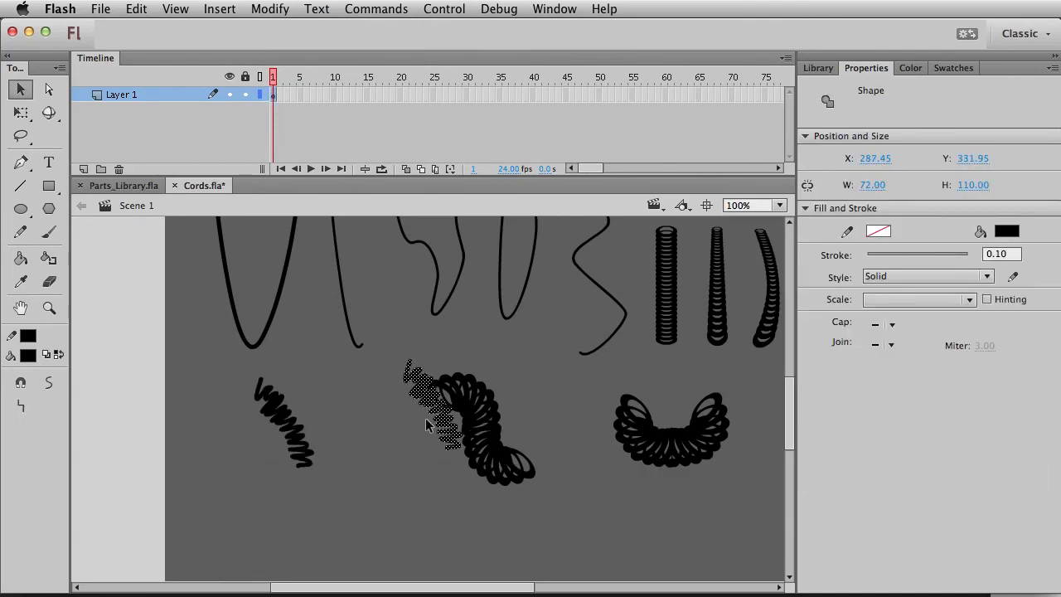
pyautogui.moveTo(423, 424); pyautogui.dragTo(350, 491)
pyautogui.press('q')
pyautogui.moveTo(395, 415)
pyautogui.mouseDown()
pyautogui.moveTo(405, 452)
pyautogui.moveTo(323, 501)
pyautogui.moveTo(357, 424)
pyautogui.moveTo(335, 457)
pyautogui.moveTo(359, 471)
pyautogui.moveTo(348, 424)
pyautogui.moveTo(333, 433)
pyautogui.moveTo(354, 466)
pyautogui.moveTo(332, 469)
pyautogui.moveTo(323, 440)
pyautogui.mouseUp()
pyautogui.press('v')
pyautogui.press('space')
pyautogui.press('Delete')
pyautogui.click(359, 489)
# Scale the joined zigzag pieces down and adjust how they line up into one curve
pyautogui.moveTo(358, 527); pyautogui.dragTo(233, 309)
pyautogui.press('q')
pyautogui.moveTo(331, 322)
pyautogui.mouseDown()
pyautogui.moveTo(306, 337)
pyautogui.moveTo(317, 331)
pyautogui.mouseUp()
pyautogui.press('v')
pyautogui.click(324, 412)
pyautogui.click(312, 454)
pyautogui.moveTo(308, 428); pyautogui.dragTo(334, 374)
pyautogui.click(353, 388)
pyautogui.moveTo(374, 451); pyautogui.dragTo(329, 422)
# Copy the joined zigzag, attach the copy at its lower end, and rotate it to extend the arc
pyautogui.moveTo(261, 475); pyautogui.dragTo(365, 303)
pyautogui.press('super+c')
pyautogui.press('super+v')
pyautogui.moveTo(442, 395); pyautogui.dragTo(412, 419)
pyautogui.press('q')
pyautogui.moveTo(433, 369); pyautogui.dragTo(390, 463)
pyautogui.press('v')
pyautogui.press('q')
pyautogui.press('v')
pyautogui.press('super+z')
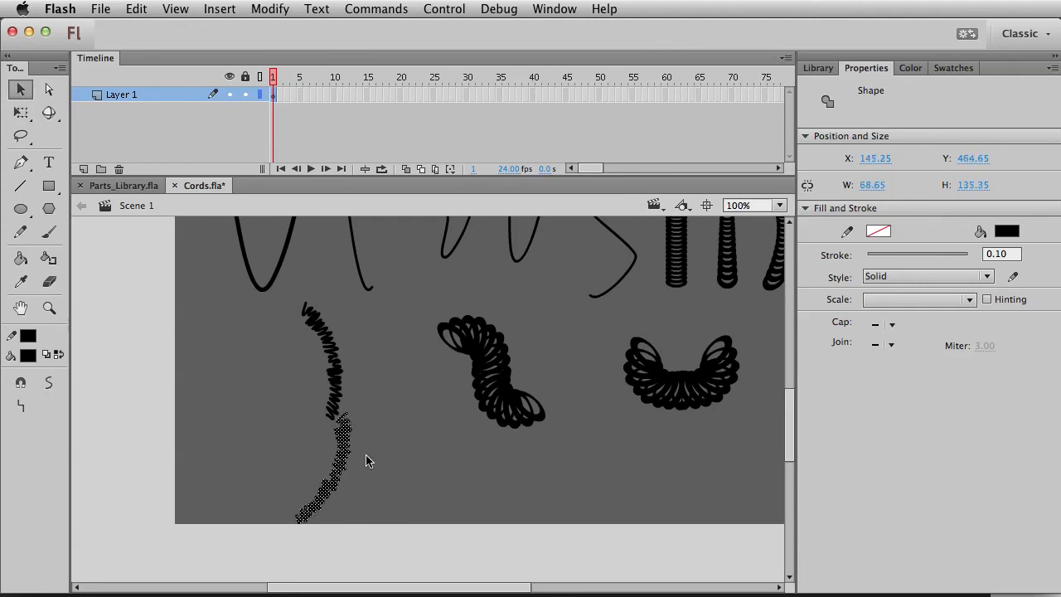
pyautogui.press('q')
pyautogui.moveTo(388, 431); pyautogui.dragTo(393, 477)
pyautogui.press('v')
# Select the complete zigzag arc and move it beside the S-shaped coil, to X 168.20 and Y 347.70
pyautogui.click(372, 454)
pyautogui.click(348, 423)
pyautogui.click(402, 478)
pyautogui.click(348, 458)
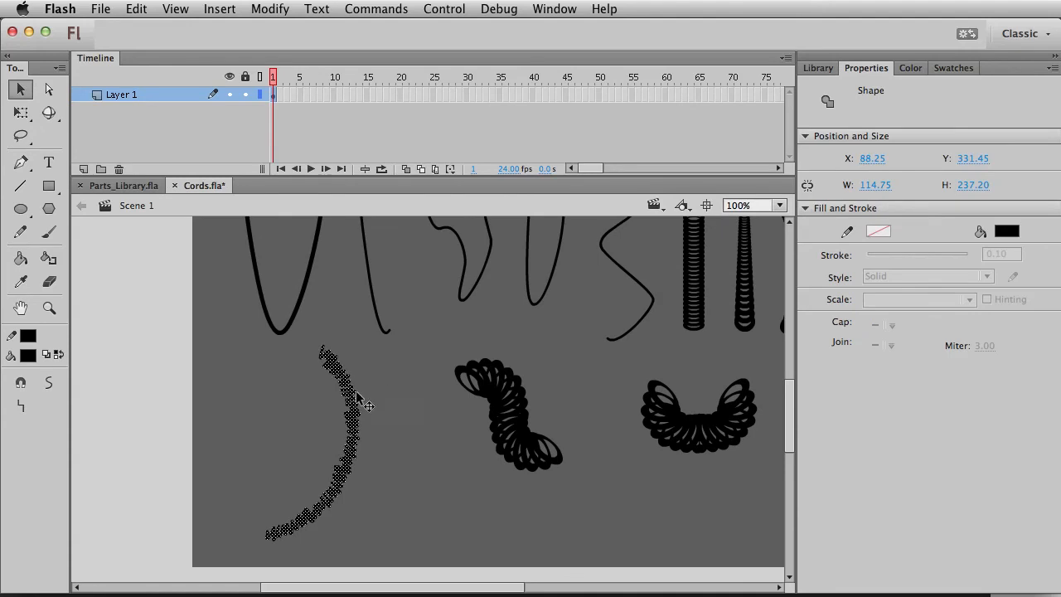
pyautogui.moveTo(347, 388); pyautogui.dragTo(413, 401)
pyautogui.click(544, 528)
pyautogui.moveTo(644, 443); pyautogui.dragTo(527, 427)
# Shrink the zigzag arc in two passes with Free Transform to test it at small sizes
pyautogui.click(301, 424)
pyautogui.click(326, 446)
pyautogui.click(292, 480)
pyautogui.press('q')
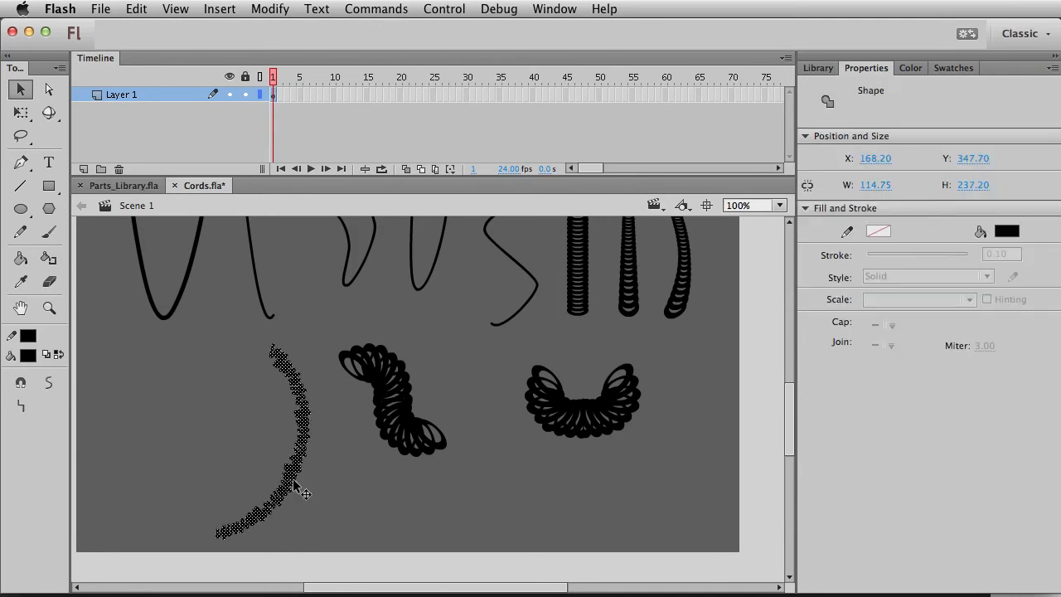
pyautogui.moveTo(310, 343); pyautogui.dragTo(287, 368)
pyautogui.press('v')
pyautogui.click(334, 449)
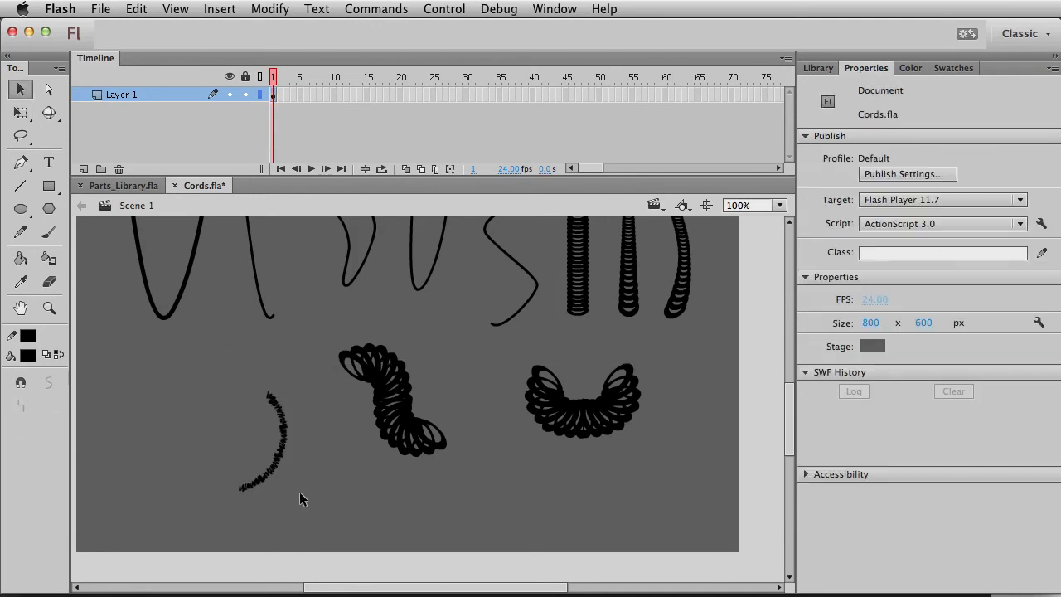
pyautogui.click(280, 469)
pyautogui.press('q')
pyautogui.moveTo(289, 391); pyautogui.dragTo(280, 409)
pyautogui.press('v')
pyautogui.click(336, 455)
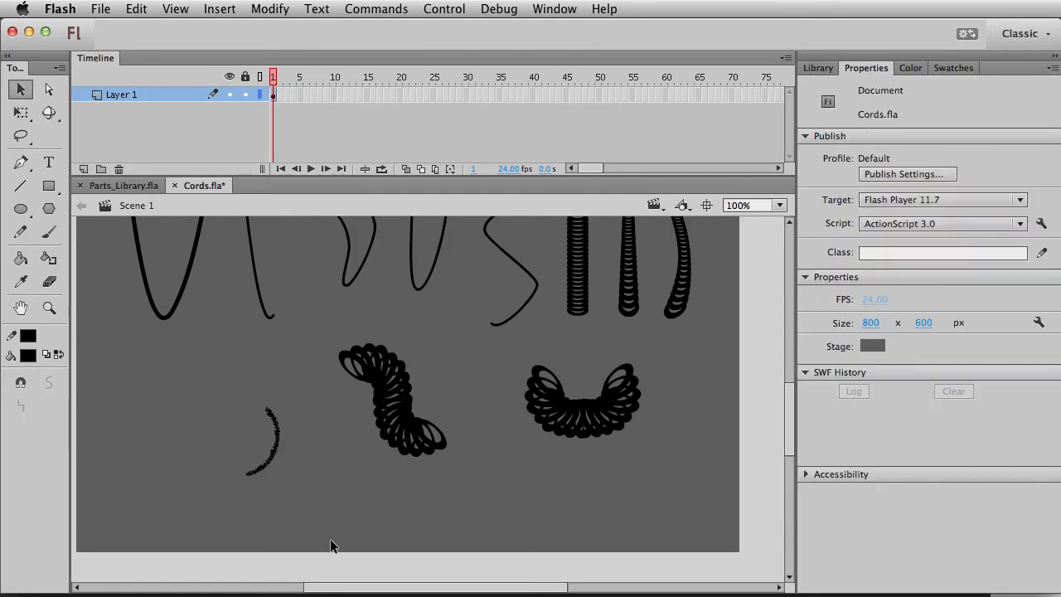
# Enlarge the zigzag arc proportionally to about 91 by 189 px
pyautogui.click(282, 454)
pyautogui.press('q')
pyautogui.moveTo(282, 403); pyautogui.dragTo(303, 361)
pyautogui.press('v')
pyautogui.click(384, 424)
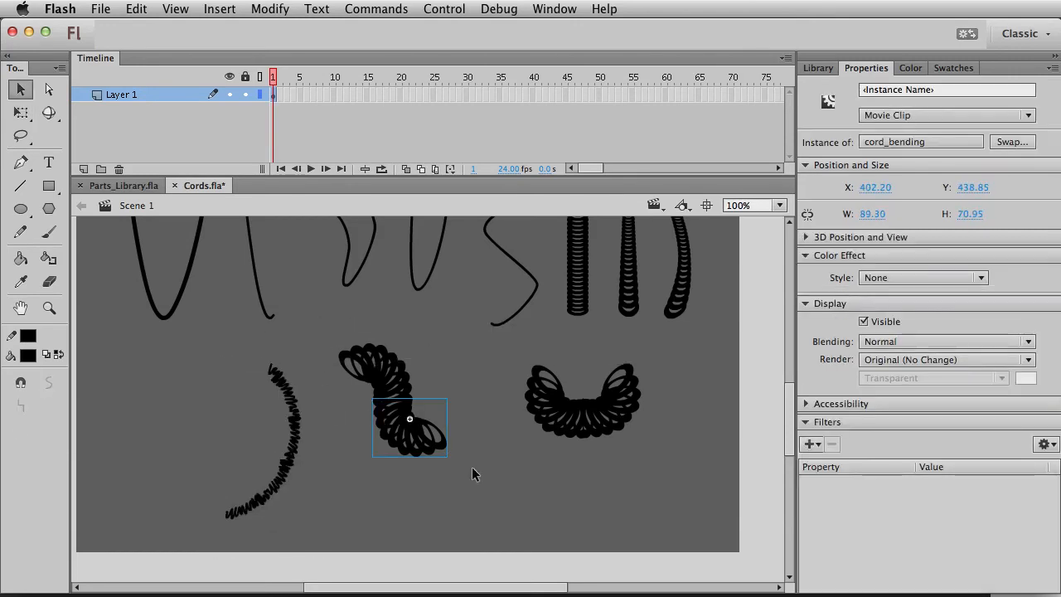
# Convert the upper row of cords and three slim coils together into one movie clip symbol
pyautogui.scroll(2, 505, 386)
pyautogui.scroll(3, 498, 358)
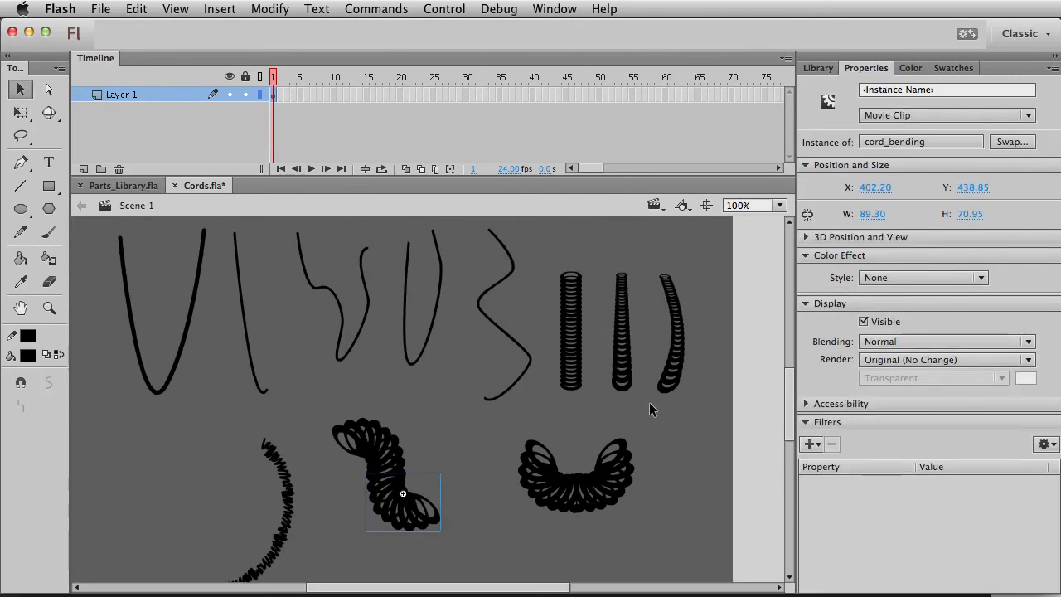
pyautogui.moveTo(730, 416); pyautogui.dragTo(70, 216)
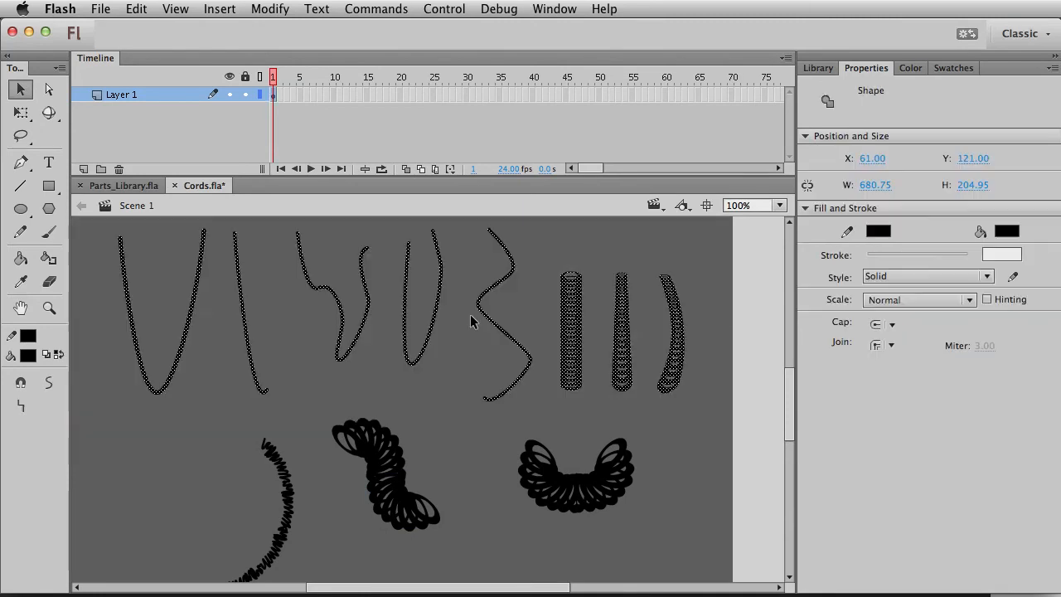
pyautogui.press('F8')
pyautogui.press('Return')
pyautogui.click(380, 430)
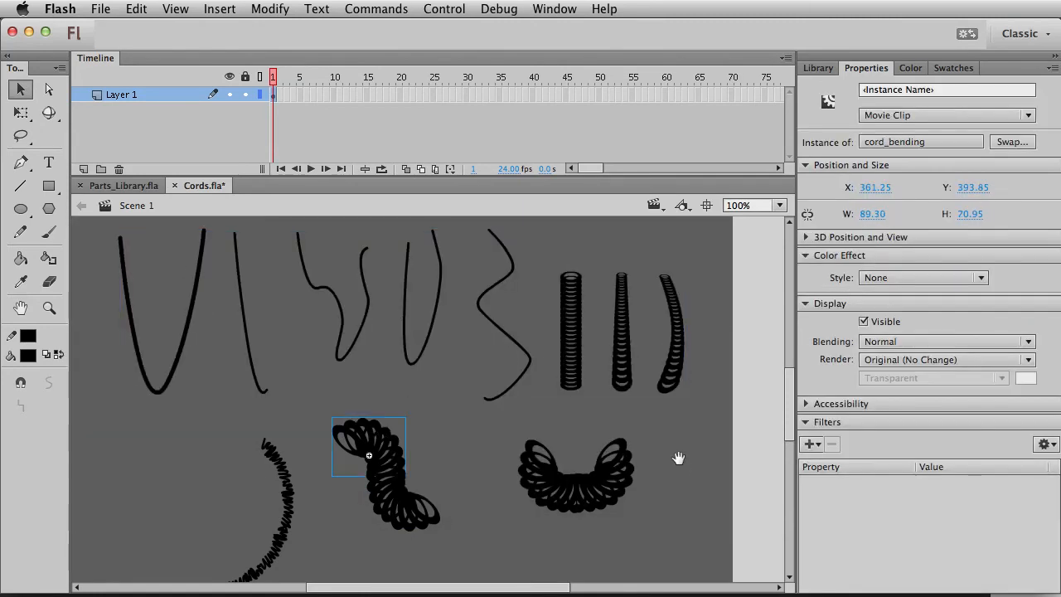
# Convert the zigzag arc into a movie clip symbol and enlarge it with Free Transform
pyautogui.scroll(-3, 684, 431)
pyautogui.press('super+a')
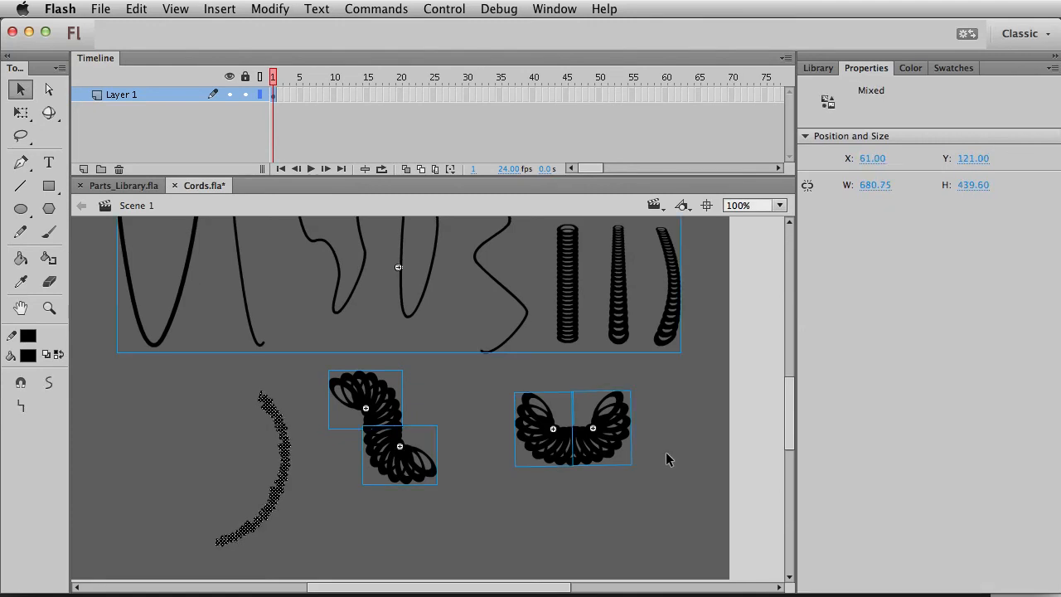
pyautogui.click(547, 531)
pyautogui.moveTo(312, 375); pyautogui.dragTo(96, 581)
pyautogui.press('F8')
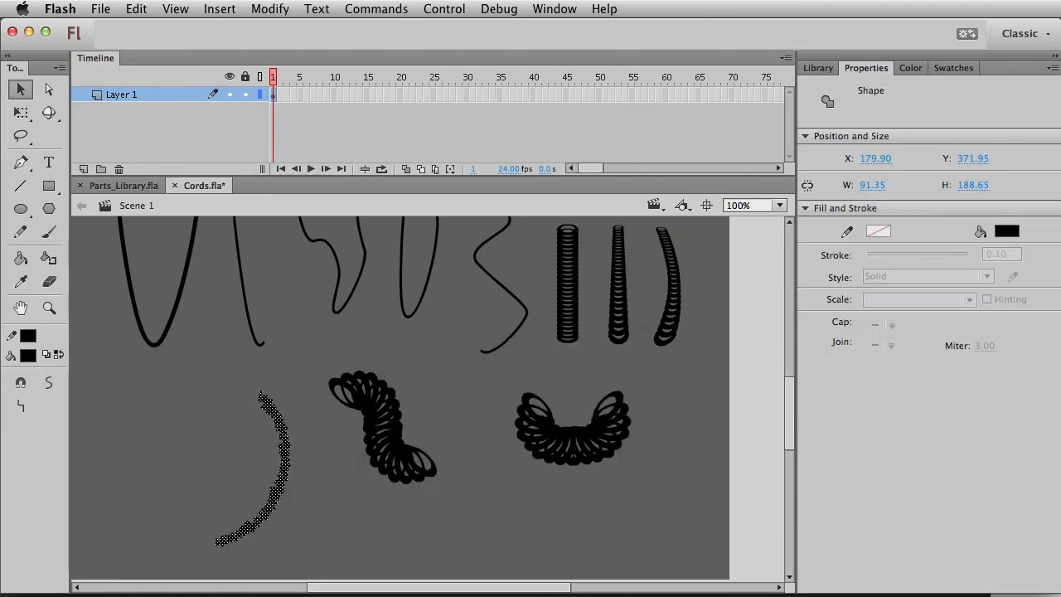
pyautogui.press('Return')
pyautogui.press('q')
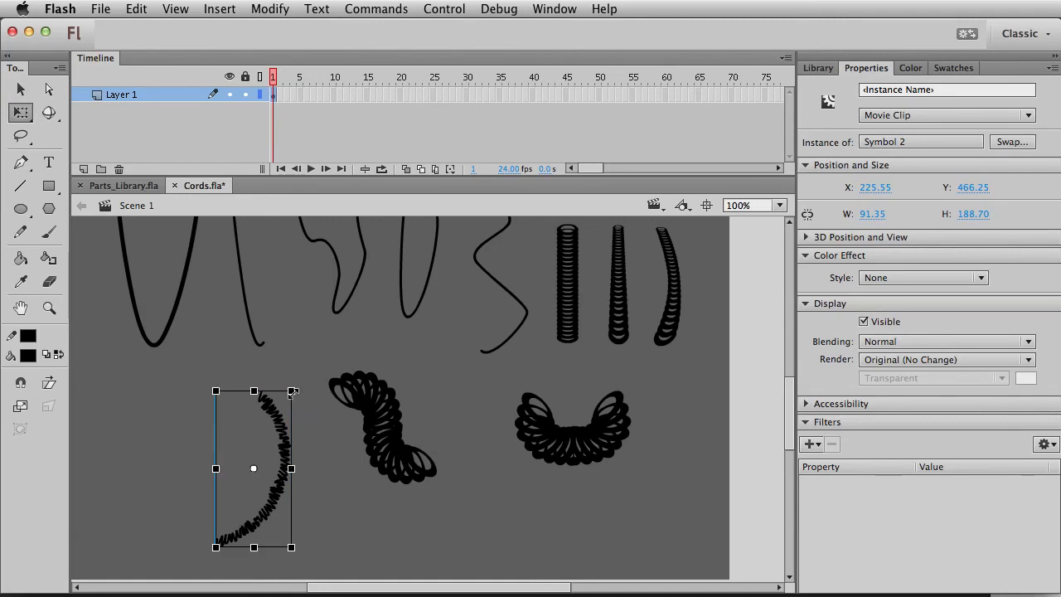
pyautogui.moveTo(291, 392); pyautogui.dragTo(306, 360)
# Add a Drop Shadow filter to all the cord and coil symbols, set as a white inner shadow
pyautogui.press('super+a')
pyautogui.press('v')
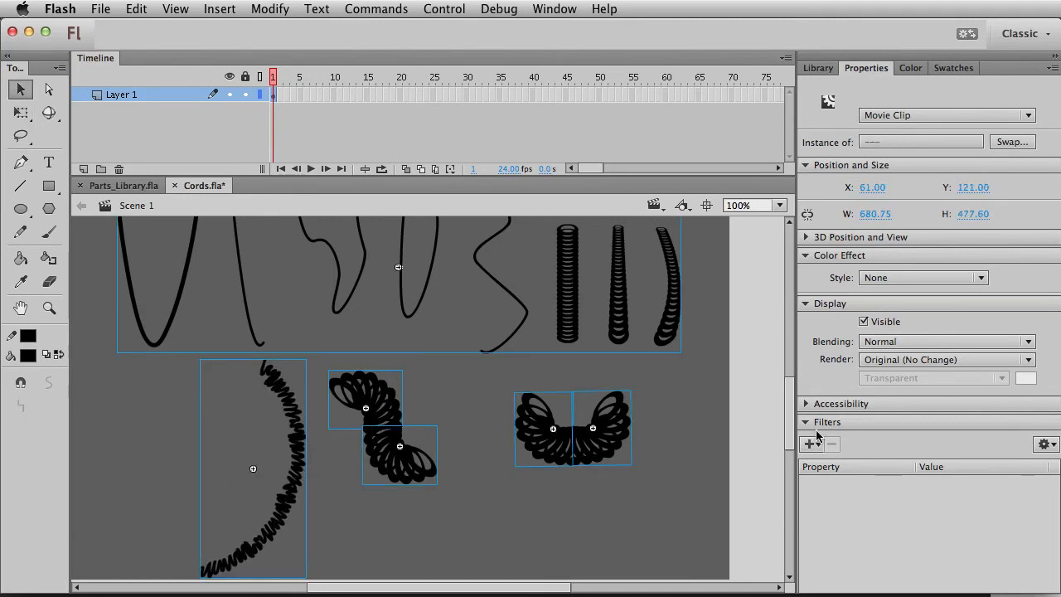
pyautogui.click(810, 444)
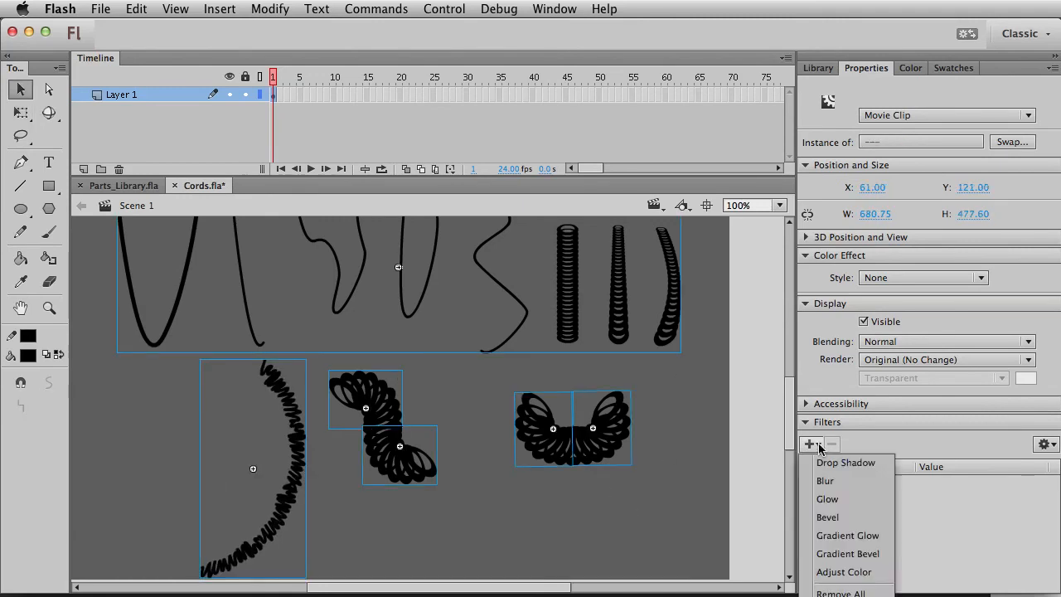
pyautogui.click(866, 471)
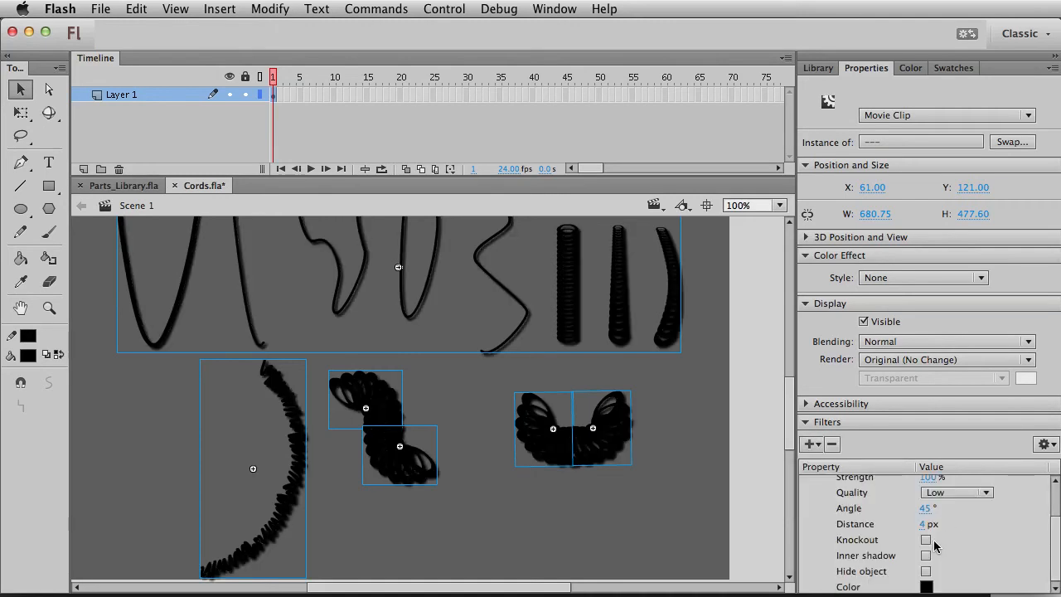
pyautogui.click(927, 556)
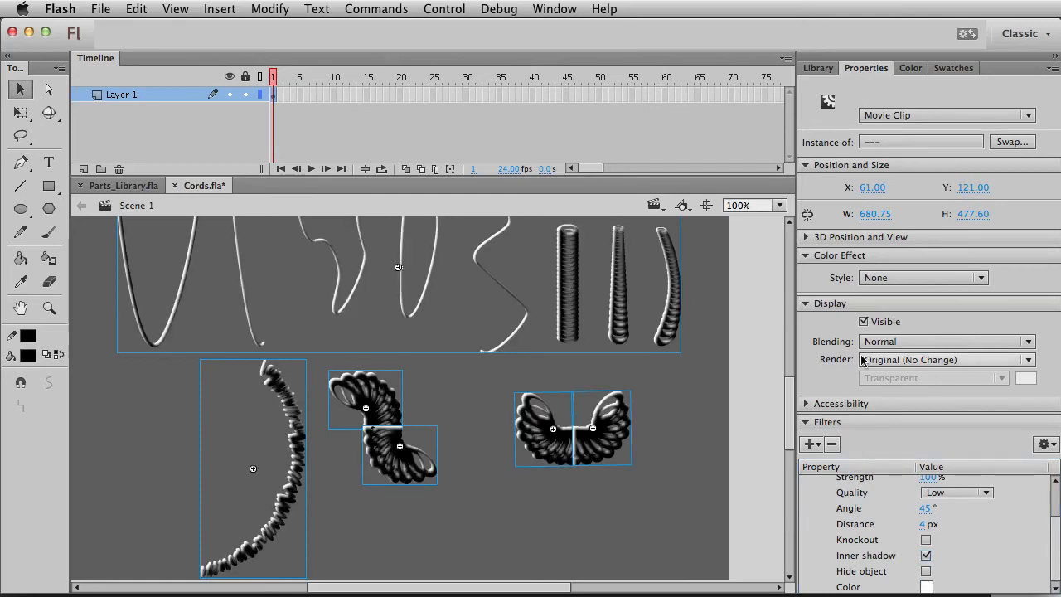
# Set the drop shadow's Blur X and Blur Y to 1 px and its distance to 1 px for all symbols
pyautogui.click(806, 303)
pyautogui.click(926, 417)
pyautogui.write('1')
pyautogui.press('Tab')
pyautogui.write('1')
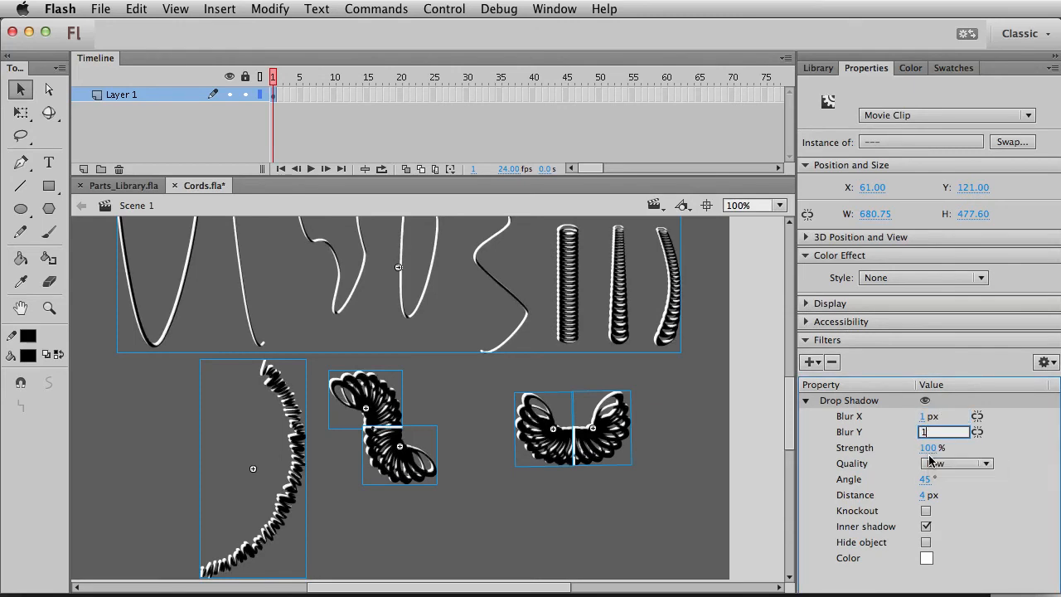
pyautogui.press('Return')
pyautogui.click(925, 496)
pyautogui.write('1')
pyautogui.press('Return')
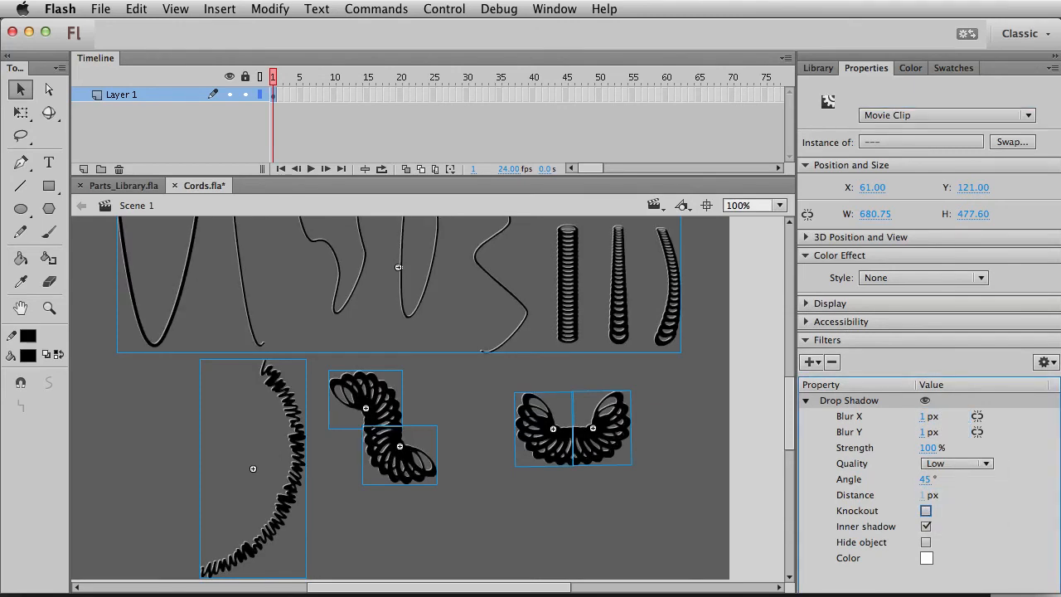
pyautogui.click(674, 489)
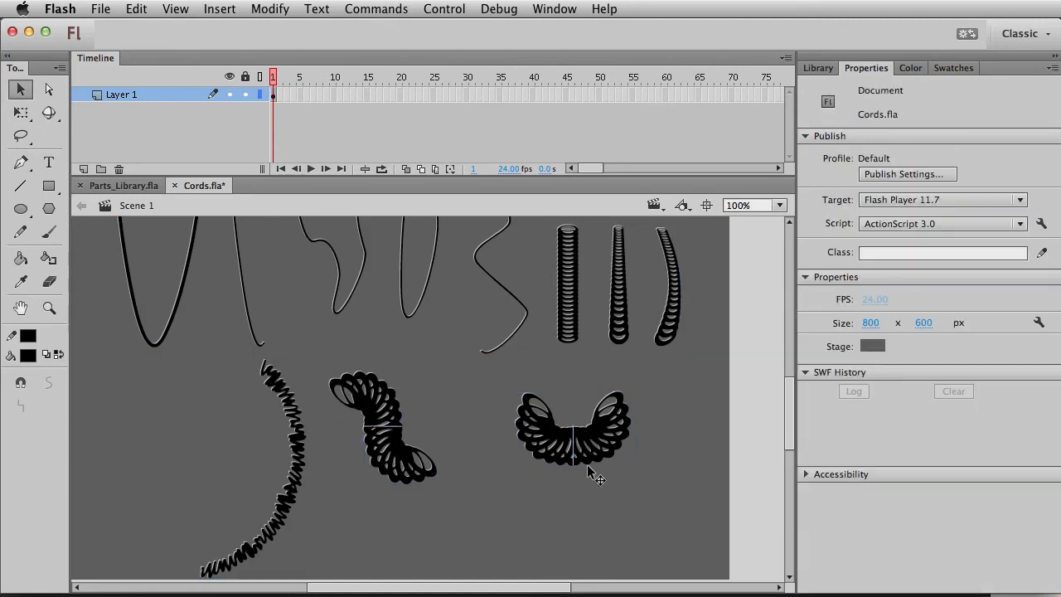
pyautogui.hotkey('ctrl', 'a')
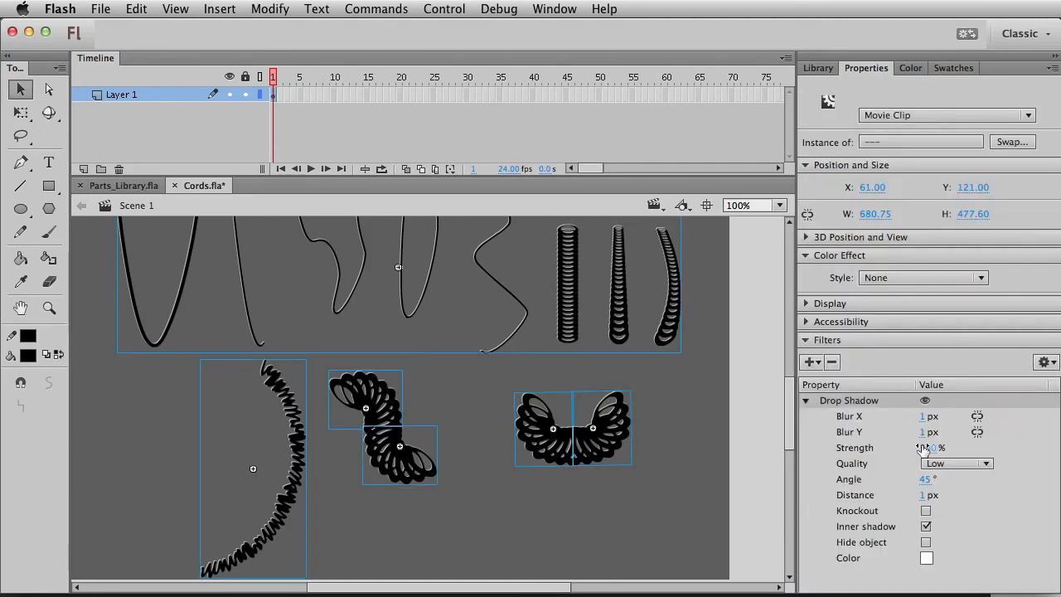
# Set the drop shadow's strength to 30% for all the cord and coil symbols
pyautogui.click(925, 448)
pyautogui.write('30')
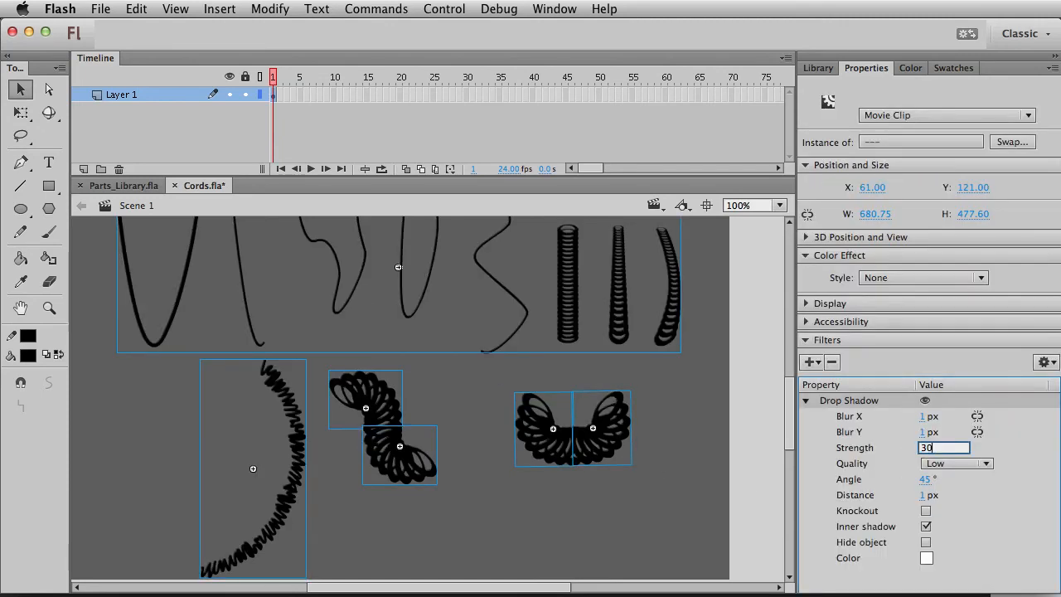
pyautogui.press('Tab')
pyautogui.click(738, 477)
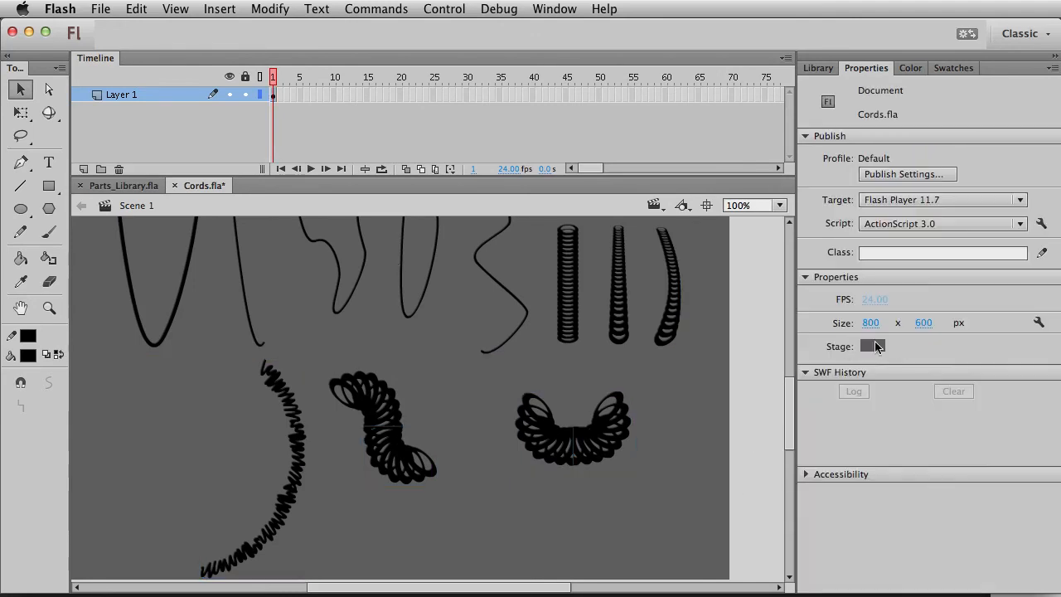
# Set the stage background color to black, #000000, to judge the inner shadows on the coils
pyautogui.click(879, 352)
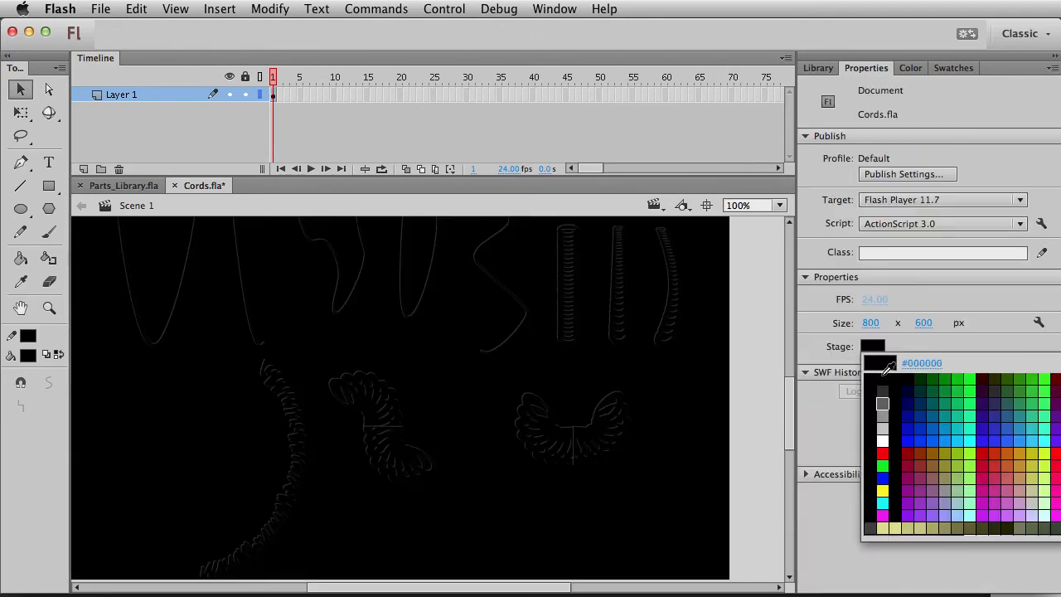
pyautogui.click(883, 379)
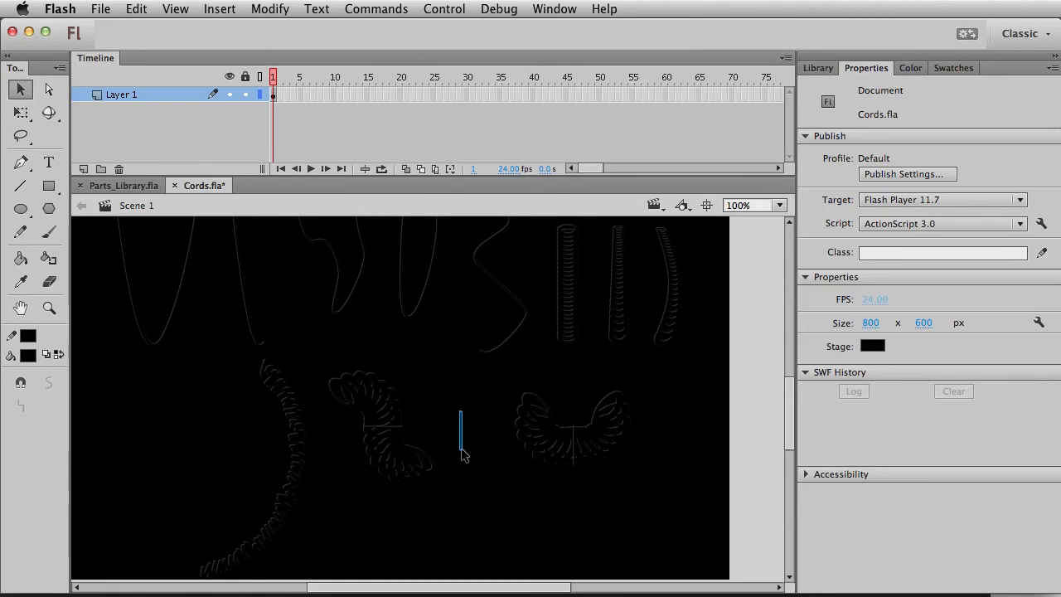
pyautogui.click(591, 442)
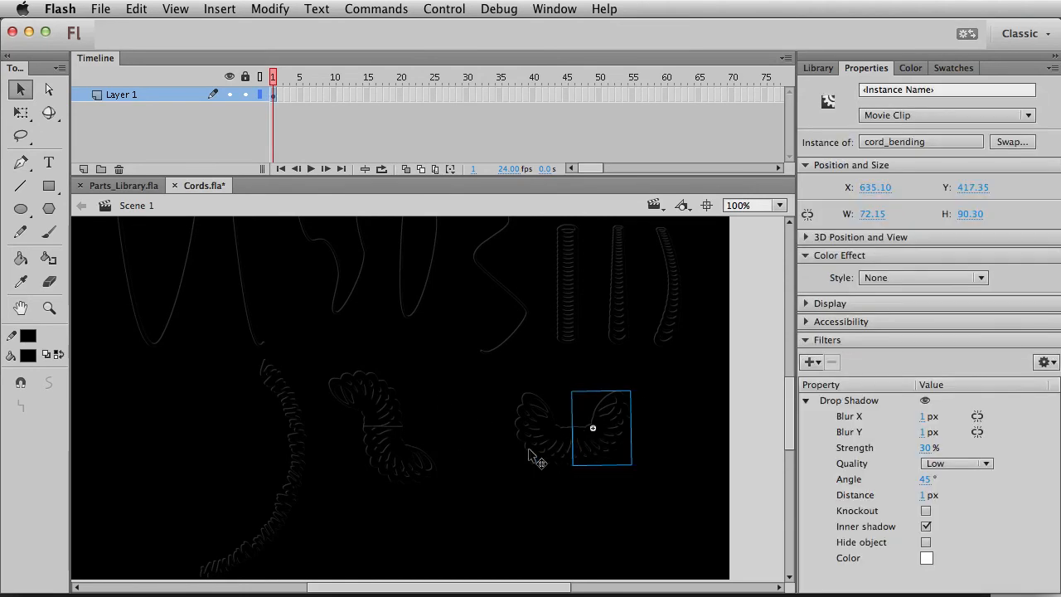
pyautogui.click(615, 492)
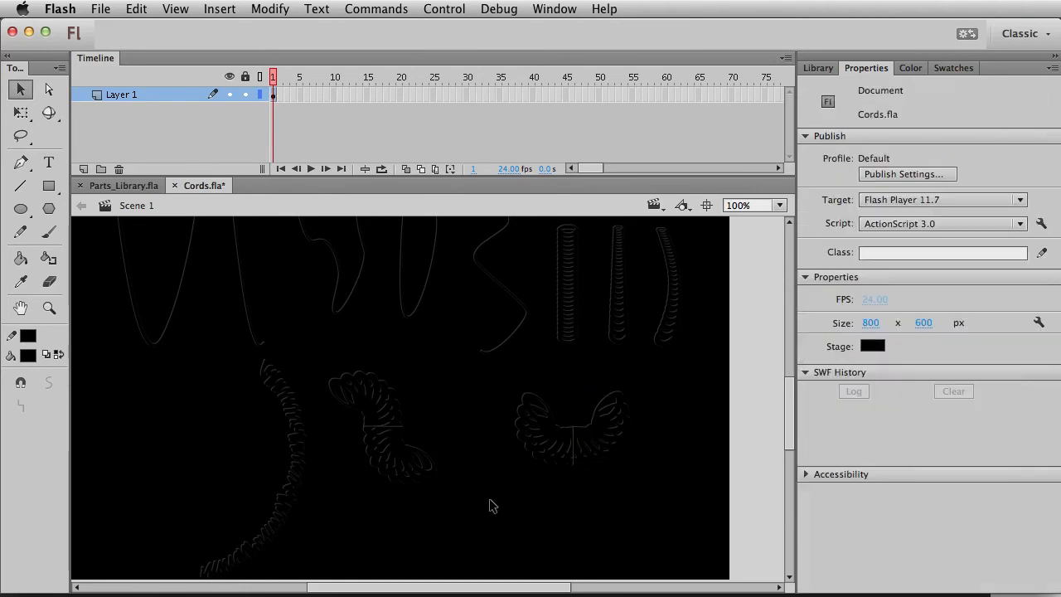
# Set the drop shadow's strength to 54% for all the cord and coil symbols
pyautogui.press('space')
pyautogui.moveTo(503, 388)
pyautogui.mouseDown()
pyautogui.moveTo(526, 398)
pyautogui.moveTo(523, 384)
pyautogui.mouseUp()
pyautogui.press('super+a')
pyautogui.click(927, 448)
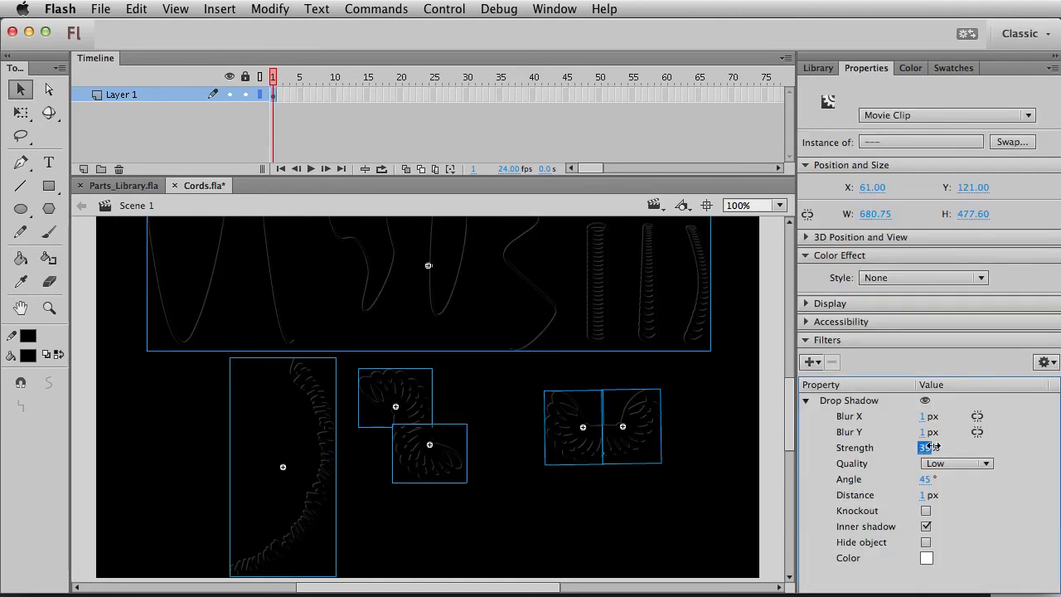
pyautogui.click(694, 479)
pyautogui.press('space')
pyautogui.moveTo(351, 386); pyautogui.dragTo(384, 346)
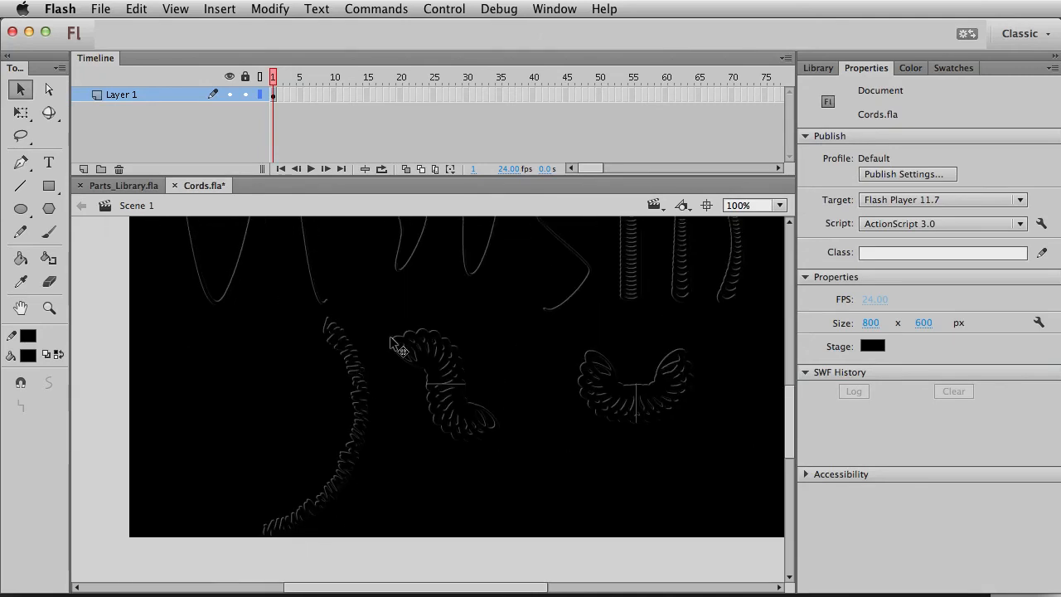
# Examine the cords and coils against the black stage and check the zigzag arc's drop shadow settings
pyautogui.moveTo(637, 291); pyautogui.dragTo(601, 361)
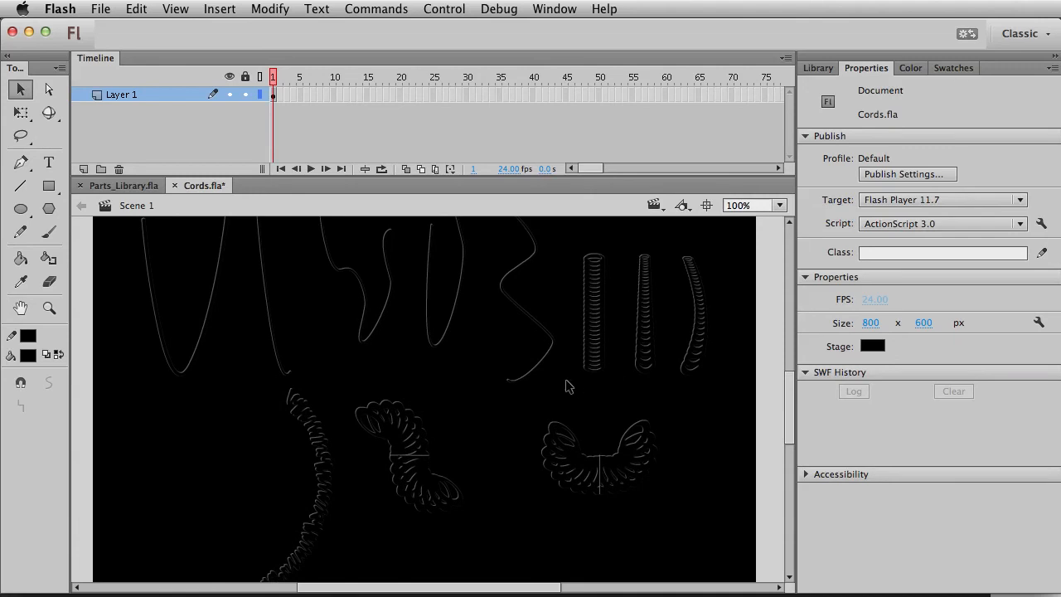
pyautogui.scroll(-2, 311, 440)
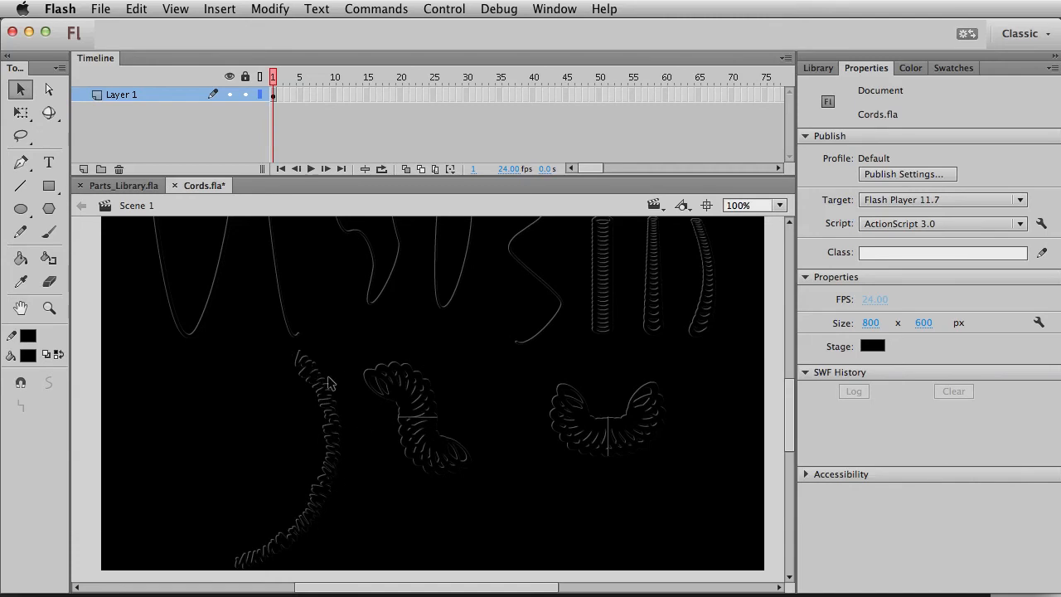
pyautogui.click(315, 384)
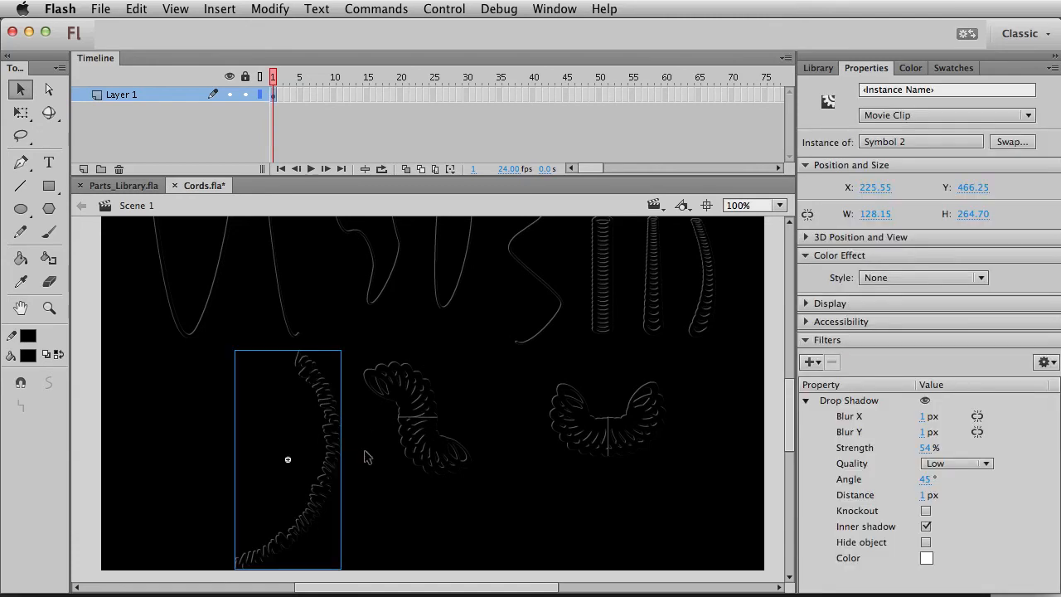
pyautogui.click(320, 347)
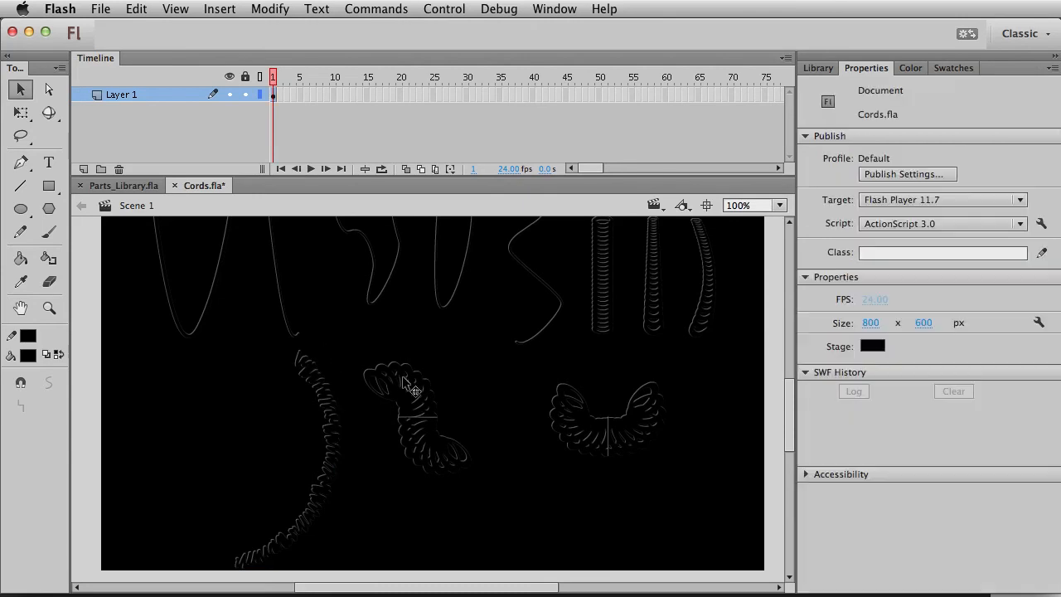
pyautogui.click(323, 383)
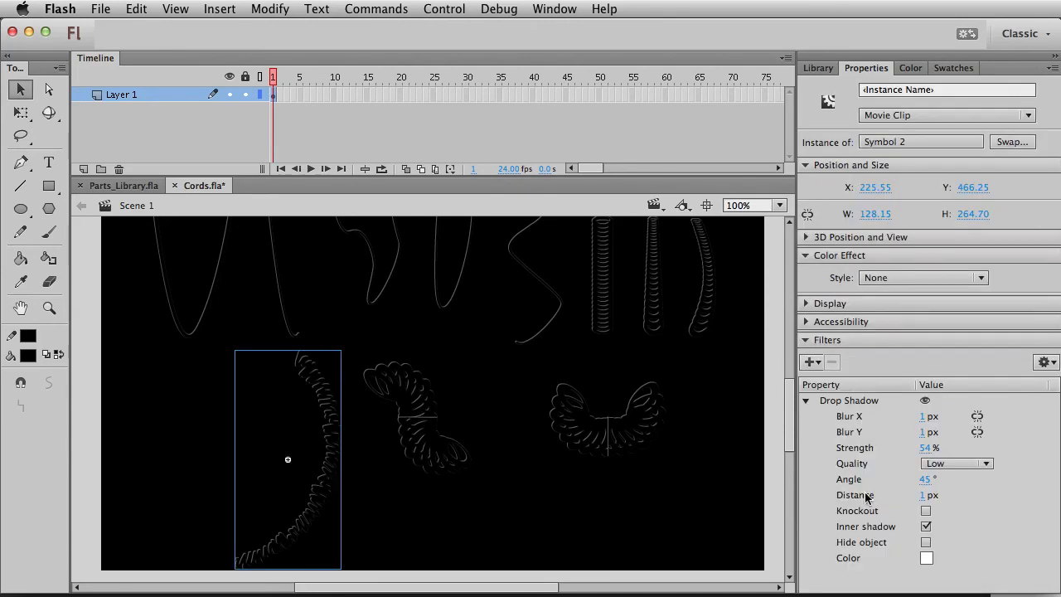
pyautogui.click(697, 418)
pyautogui.press('space')
pyautogui.moveTo(598, 353)
pyautogui.mouseDown()
pyautogui.moveTo(592, 431)
pyautogui.moveTo(587, 359)
pyautogui.mouseUp()
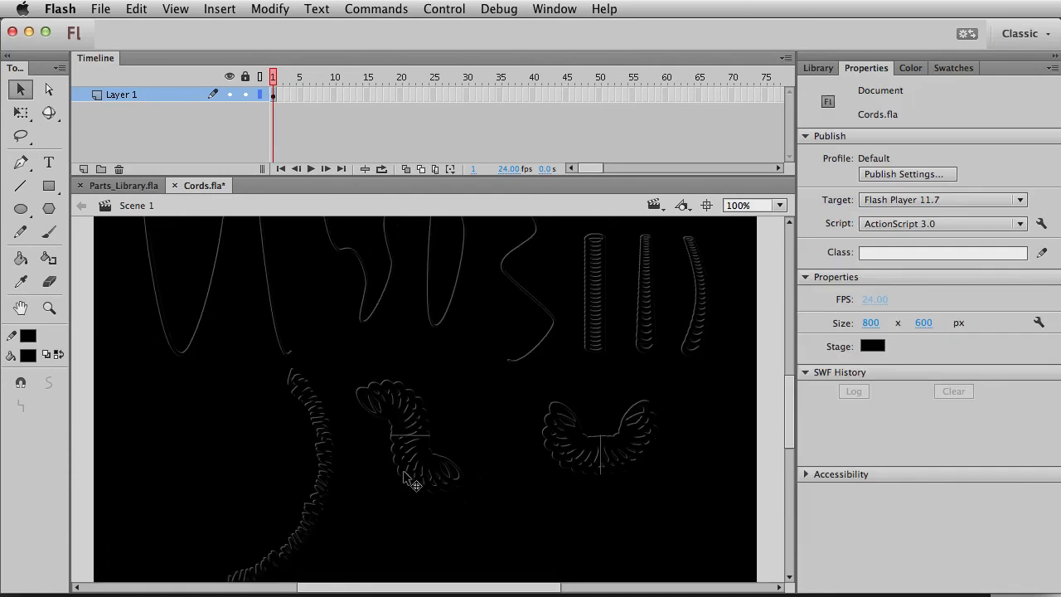
# Delete the lower half of the S-shaped coil and open the remaining cord_bending symbol with its whole shape selected
pyautogui.click(404, 415)
pyautogui.moveTo(415, 438); pyautogui.dragTo(448, 494)
pyautogui.press('Delete')
pyautogui.click(412, 433)
pyautogui.doubleClick(409, 424)
pyautogui.doubleClick(455, 465)
pyautogui.doubleClick(421, 440)
pyautogui.press('super+a')
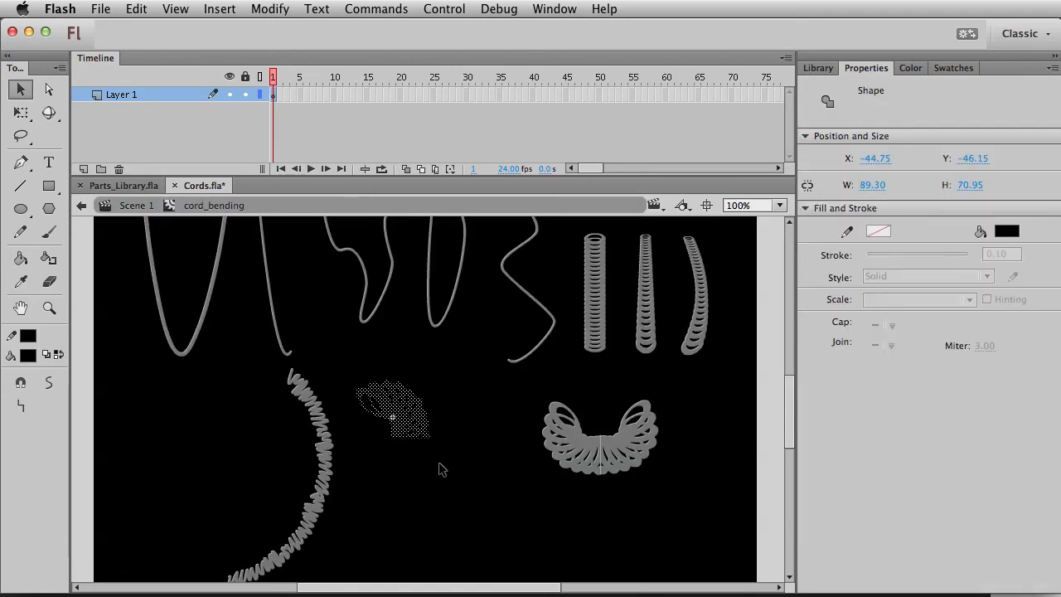
# Add a vertically flipped copy of the half coil inside cord_bending, about 70 px below the original, to form a C shape
pyautogui.hotkey('shift', 'Down')
pyautogui.hotkey('shift', 'Down')
pyautogui.hotkey('shift', 'Down')
pyautogui.hotkey('shift', 'Down')
pyautogui.hotkey('shift', 'Down')
pyautogui.hotkey('shift', 'Down')
pyautogui.hotkey('shift', 'Down')
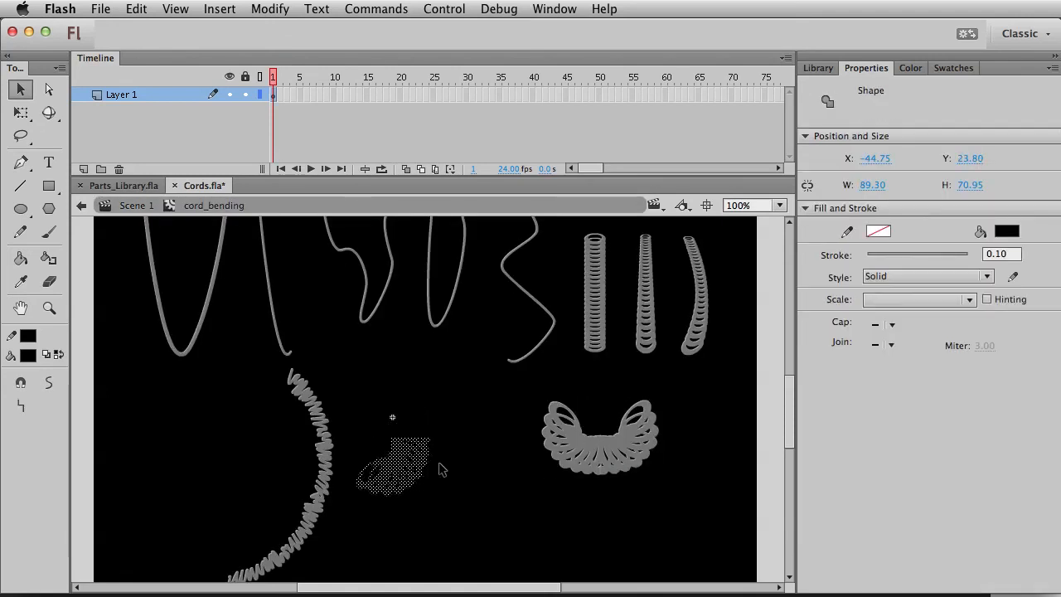
pyautogui.hotkey('shift', 'Up')
pyautogui.hotkey('shift', 'Up')
pyautogui.hotkey('shift', 'Up')
pyautogui.hotkey('shift', 'Up')
pyautogui.hotkey('shift', 'Up')
pyautogui.hotkey('shift', 'Up')
pyautogui.hotkey('shift', 'Up')
pyautogui.click(458, 486)
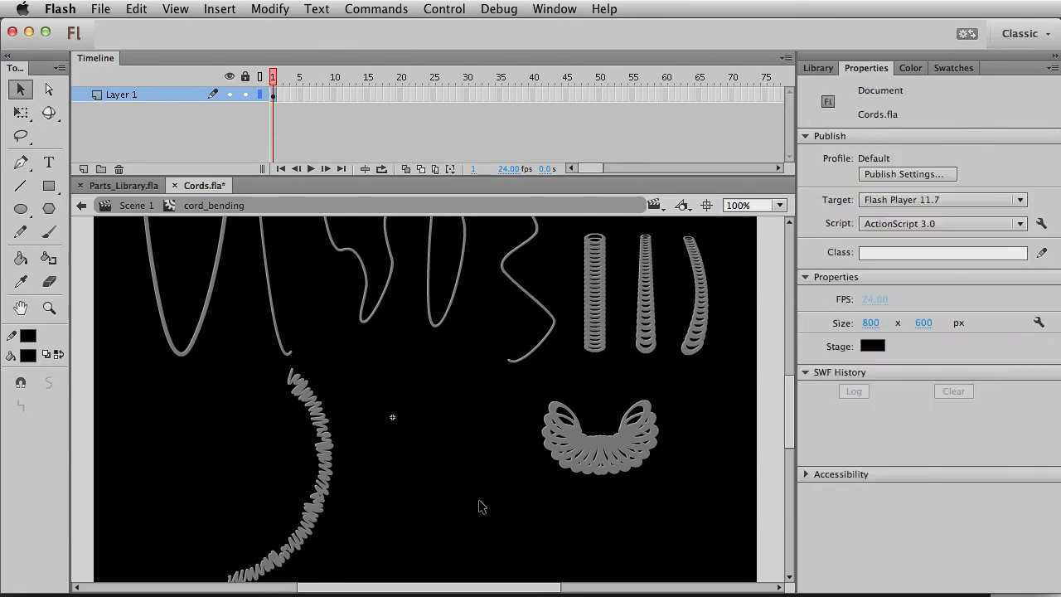
# Return to Scene 1 and move the C-shaped coil 30 px to the right
pyautogui.doubleClick(458, 487)
pyautogui.hotkey('shift', 'Right')
pyautogui.hotkey('shift', 'Right')
pyautogui.hotkey('shift', 'Right')
pyautogui.click(464, 459)
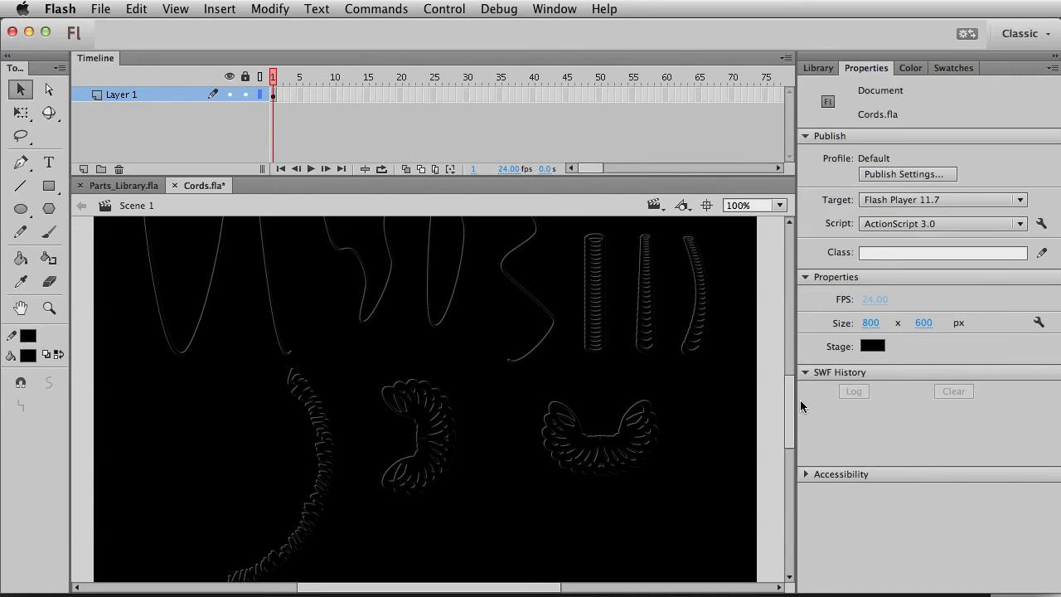
# Set the stage background color to dark grey
pyautogui.click(876, 348)
pyautogui.click(884, 385)
pyautogui.moveTo(514, 483); pyautogui.dragTo(564, 422)
# Set the C-shaped coil's drop shadow to a 3 px distance with Blur X and Blur Y of 2 px
pyautogui.click(476, 423)
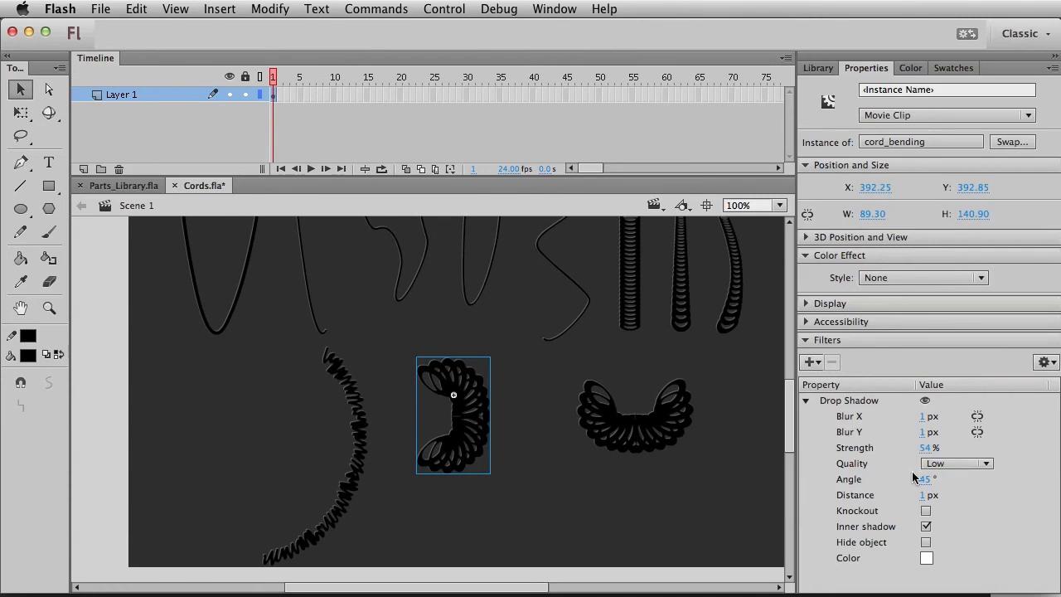
pyautogui.moveTo(922, 495); pyautogui.dragTo(932, 494)
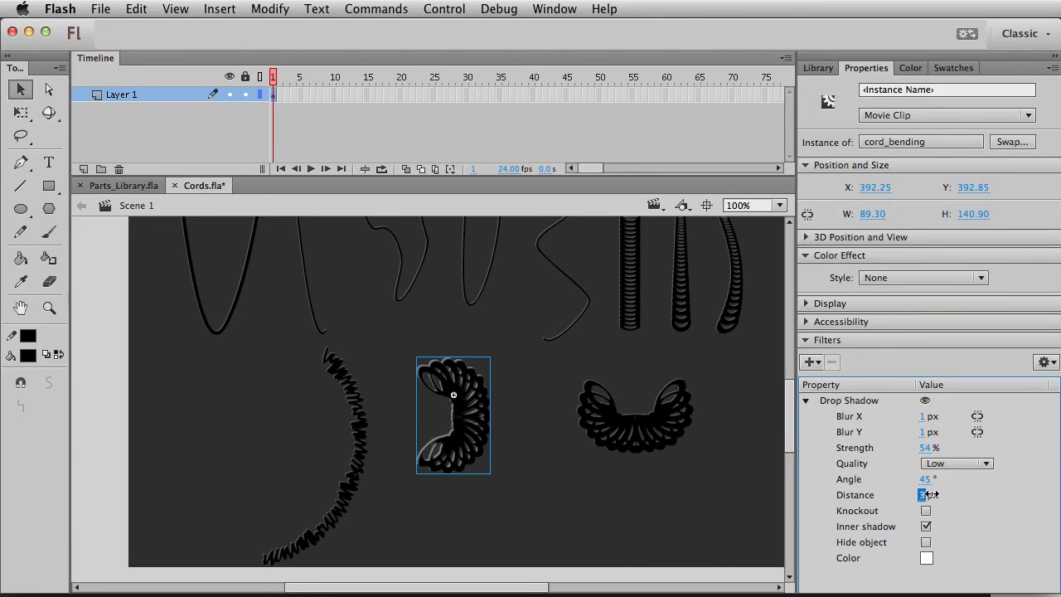
pyautogui.moveTo(923, 416); pyautogui.dragTo(930, 415)
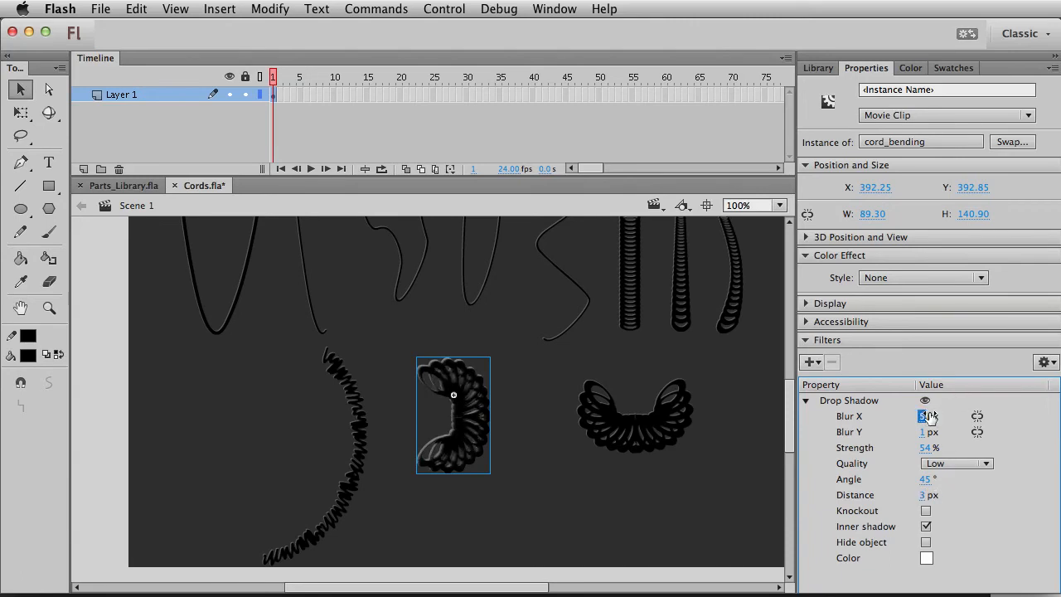
pyautogui.click(926, 429)
pyautogui.click(926, 417)
pyautogui.write('2')
pyautogui.press('Tab')
pyautogui.press('Tab')
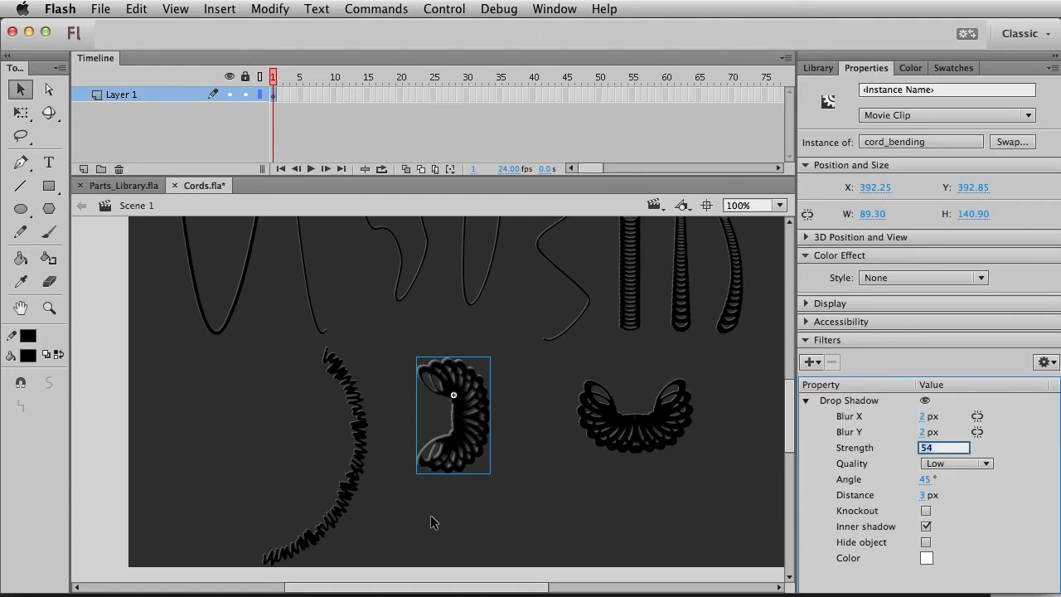
pyautogui.click(432, 521)
# Scale the C-shaped coil down to about 31 by 49 px with Free Transform
pyautogui.click(458, 451)
pyautogui.click(559, 521)
pyautogui.click(483, 450)
pyautogui.press('space')
pyautogui.moveTo(501, 362); pyautogui.dragTo(437, 442)
pyautogui.press('q')
pyautogui.press('v')
pyautogui.click(450, 438)
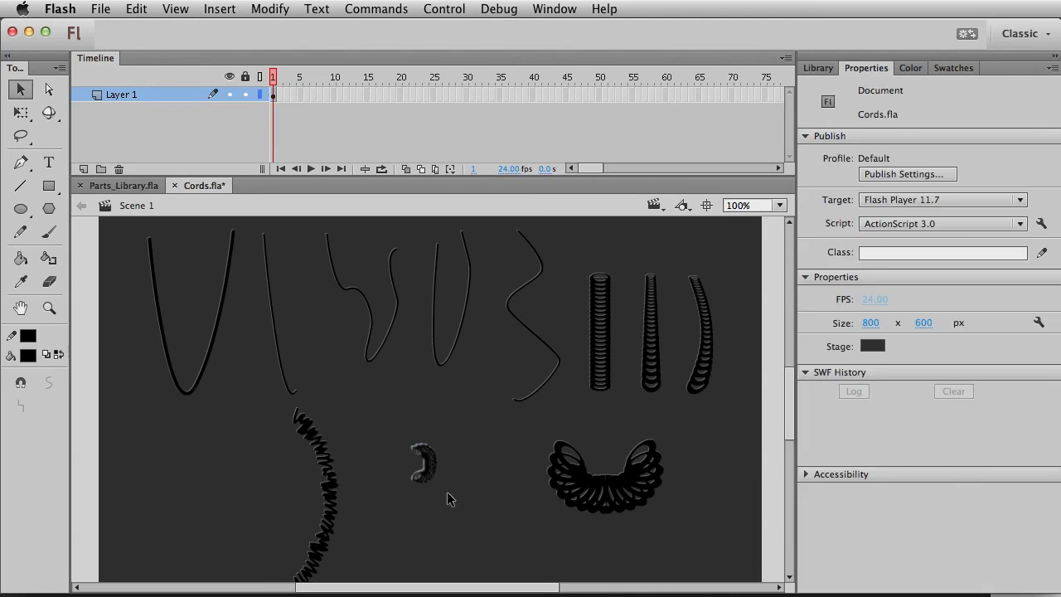
# Set the drop shadow's Blur X and Blur Y to 1 px on the small C-shaped coil
pyautogui.click(432, 454)
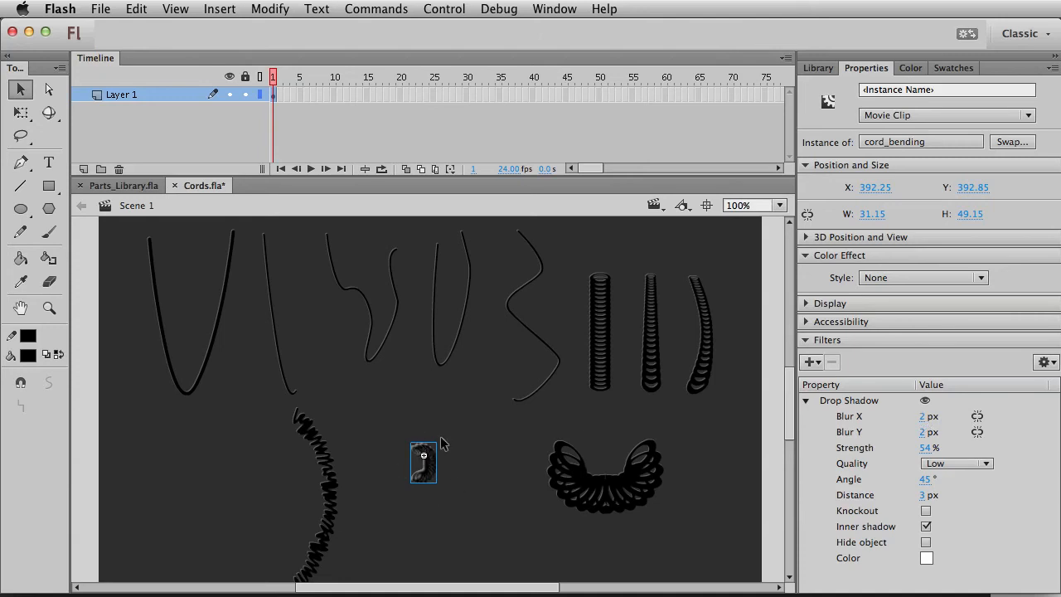
pyautogui.click(923, 416)
pyautogui.write('1')
pyautogui.press('Tab')
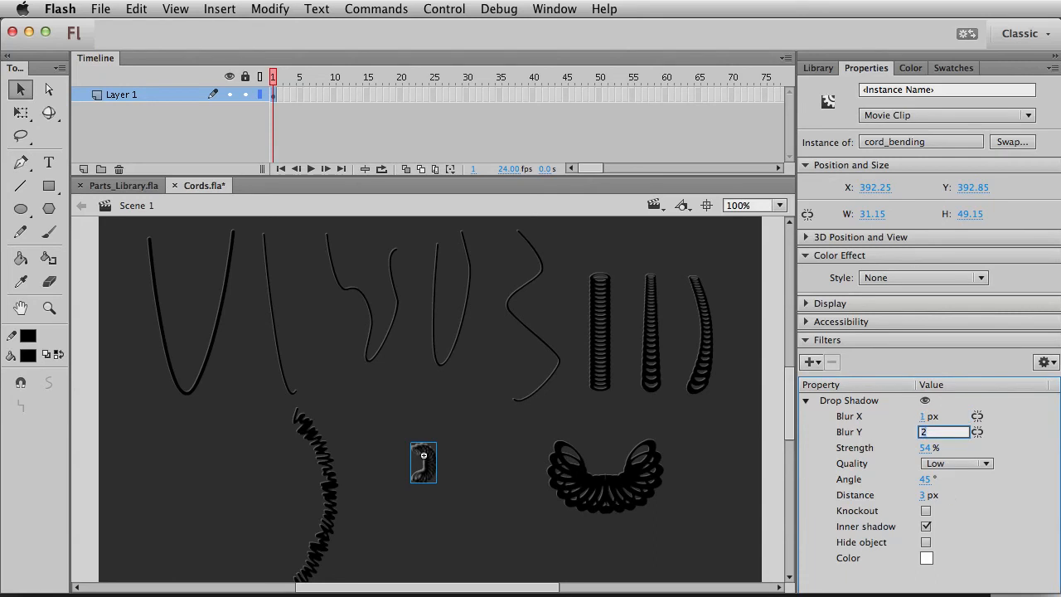
pyautogui.write('1')
pyautogui.press('Tab')
pyautogui.click(519, 495)
pyautogui.moveTo(490, 523); pyautogui.dragTo(481, 453)
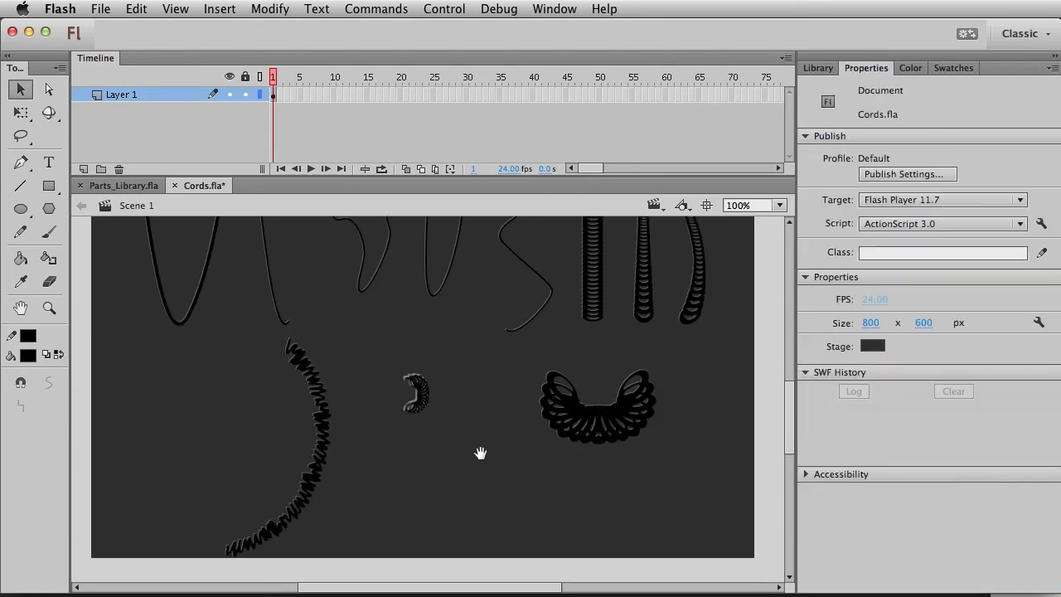
pyautogui.click(428, 398)
pyautogui.click(476, 479)
pyautogui.click(574, 408)
pyautogui.moveTo(470, 369); pyautogui.dragTo(456, 398)
pyautogui.click(579, 315)
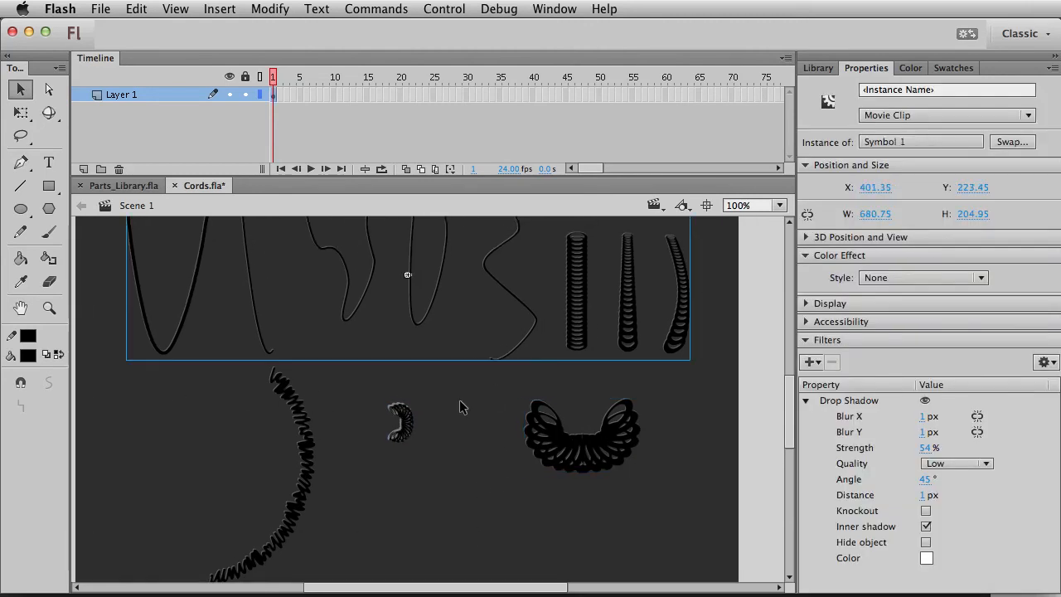
pyautogui.click(462, 406)
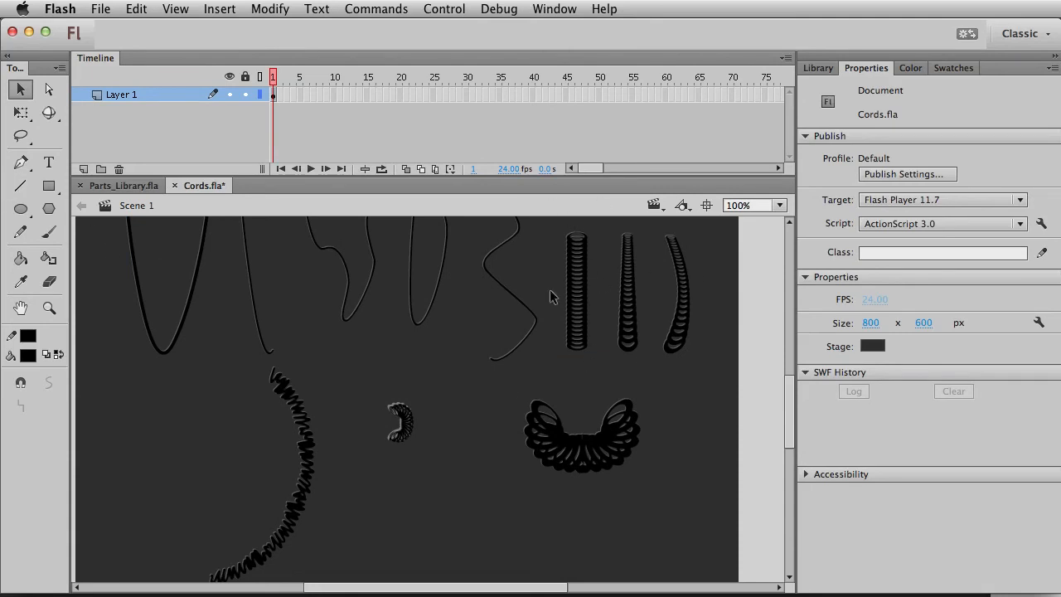
# Choose the Rectangle tool and add a new layer above Layer 1
pyautogui.click(18, 214)
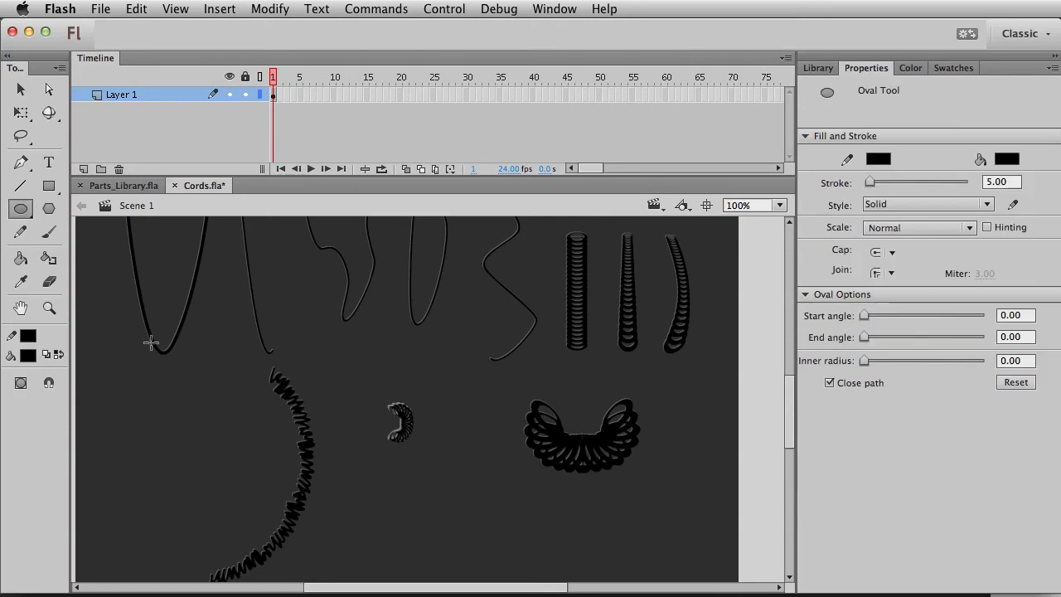
pyautogui.click(50, 187)
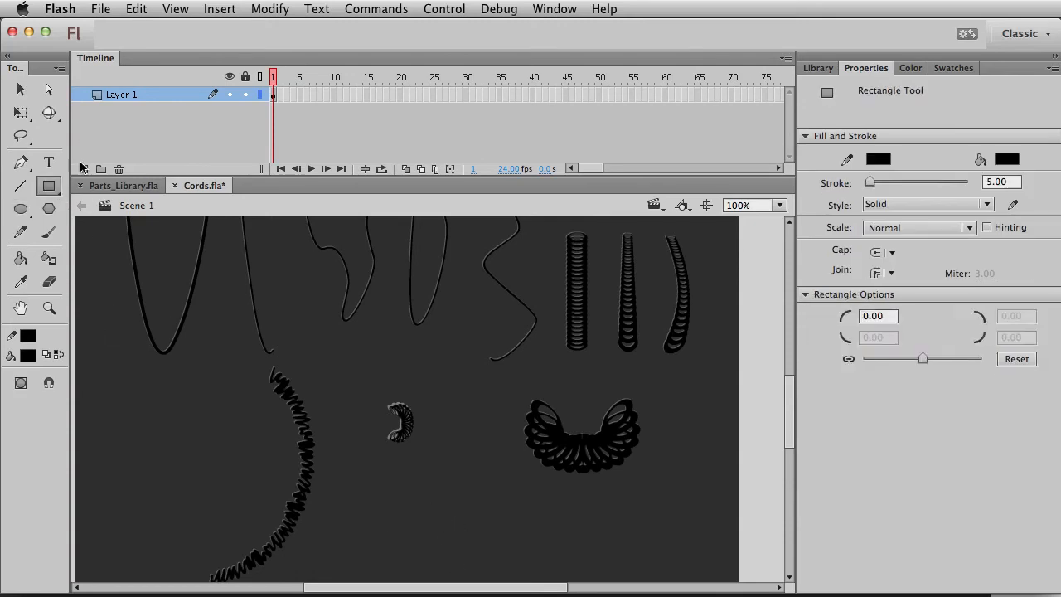
pyautogui.click(80, 166)
pyautogui.click(83, 169)
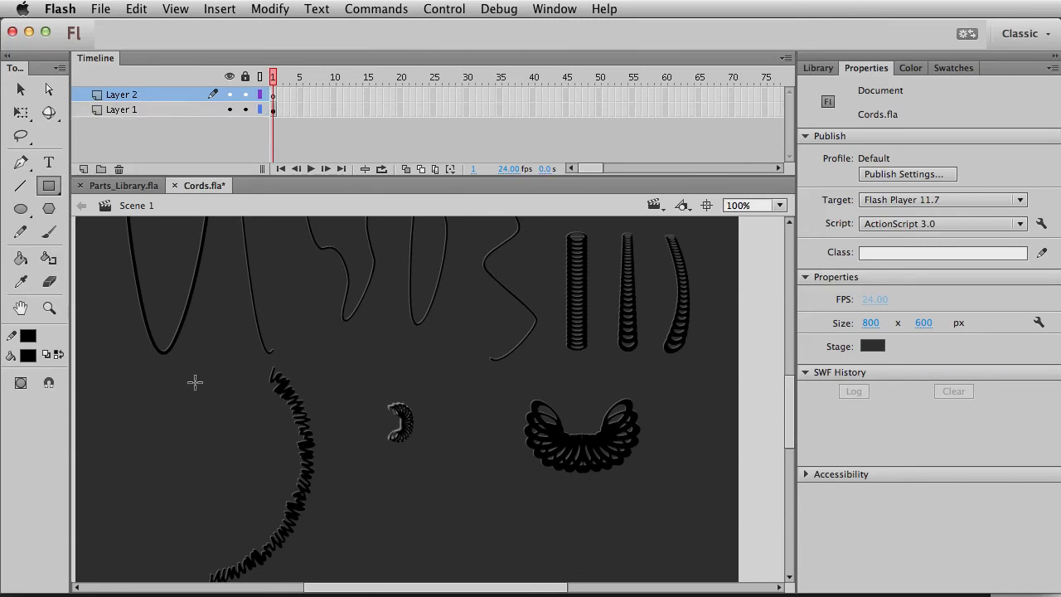
# Draw a rectangle about 75 by 63 px below the coils on Layer 2, with a dark grey fill and light blue 5 px stroke
pyautogui.click(32, 360)
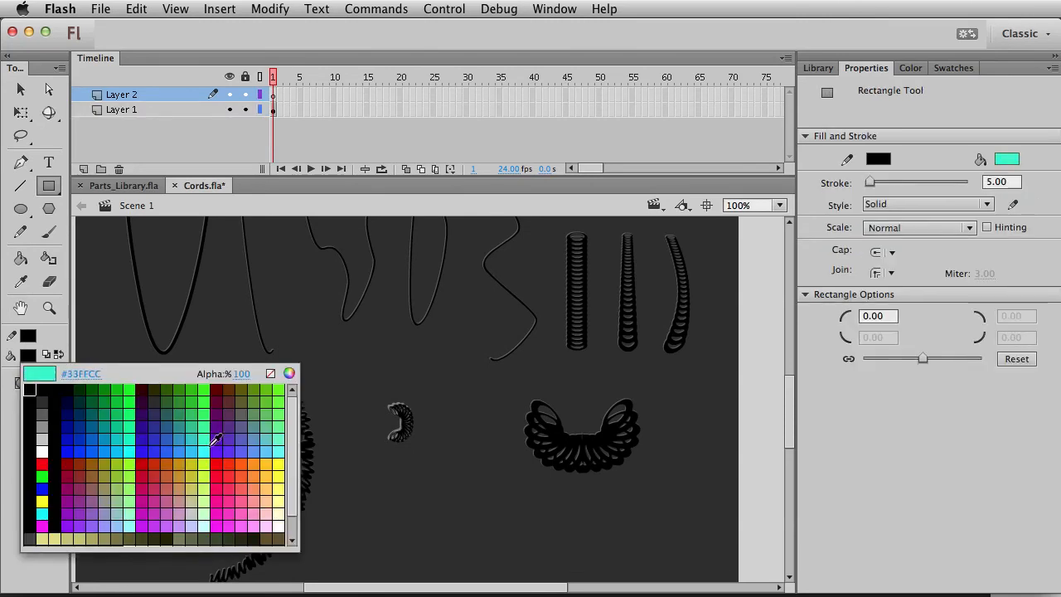
pyautogui.click(46, 411)
pyautogui.click(29, 337)
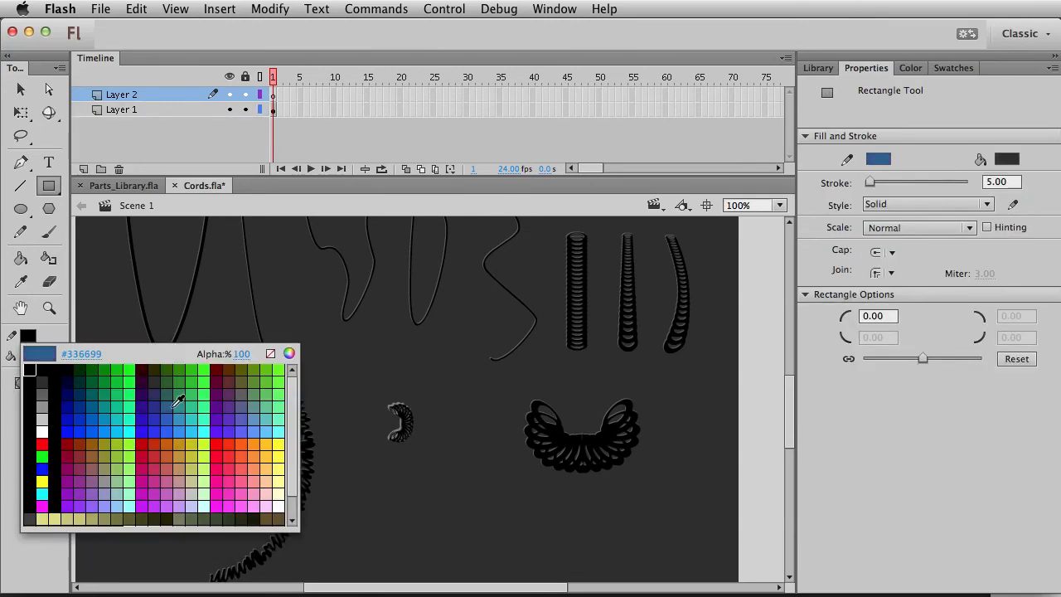
pyautogui.click(265, 427)
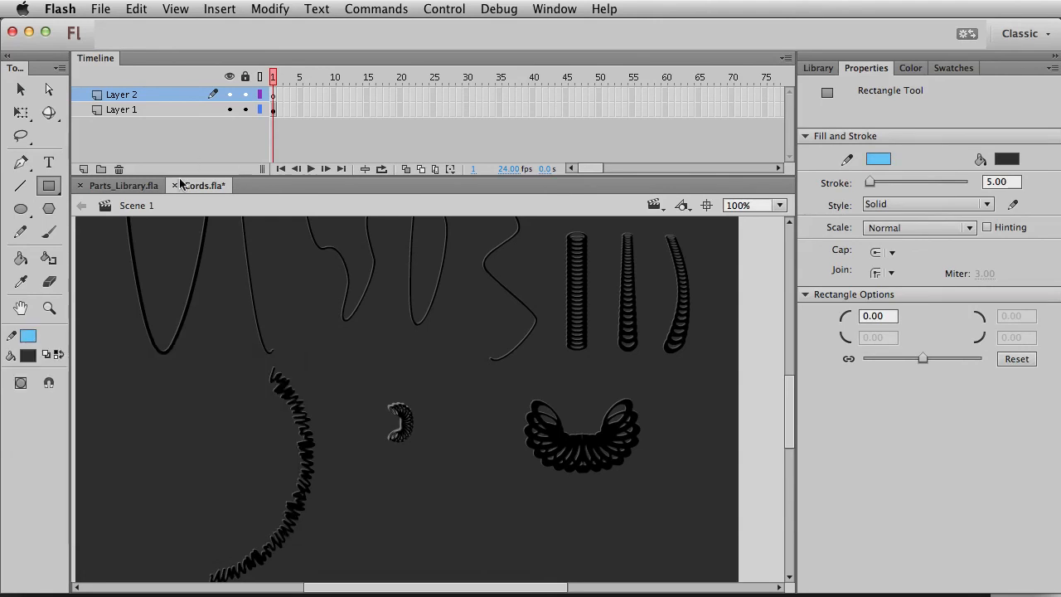
pyautogui.moveTo(476, 491); pyautogui.dragTo(536, 542)
pyautogui.press('v')
pyautogui.click(531, 531)
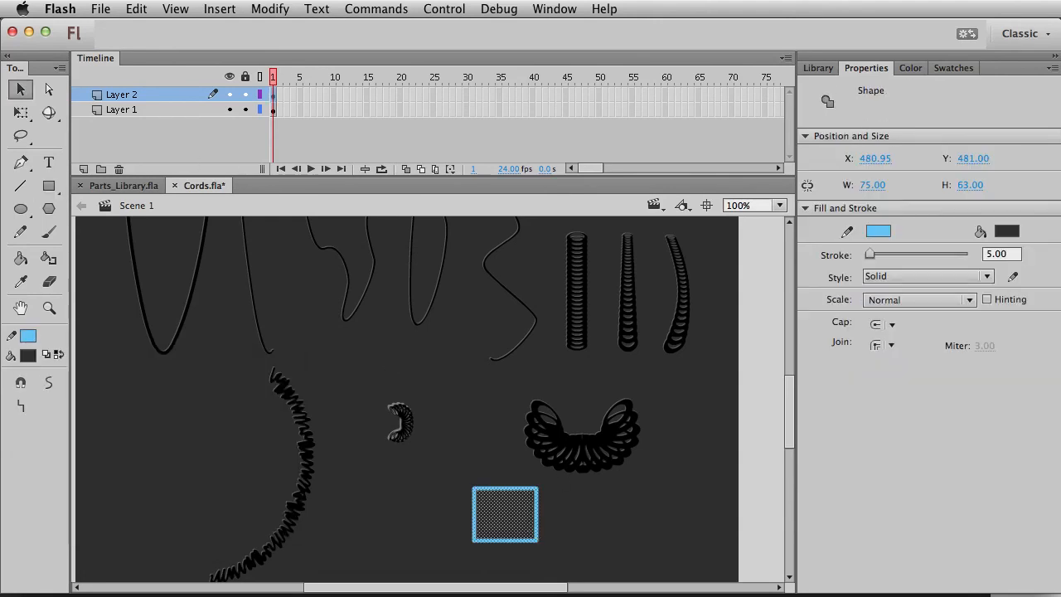
# Set the rectangle's stroke style to Hairline
pyautogui.click(943, 277)
pyautogui.click(935, 291)
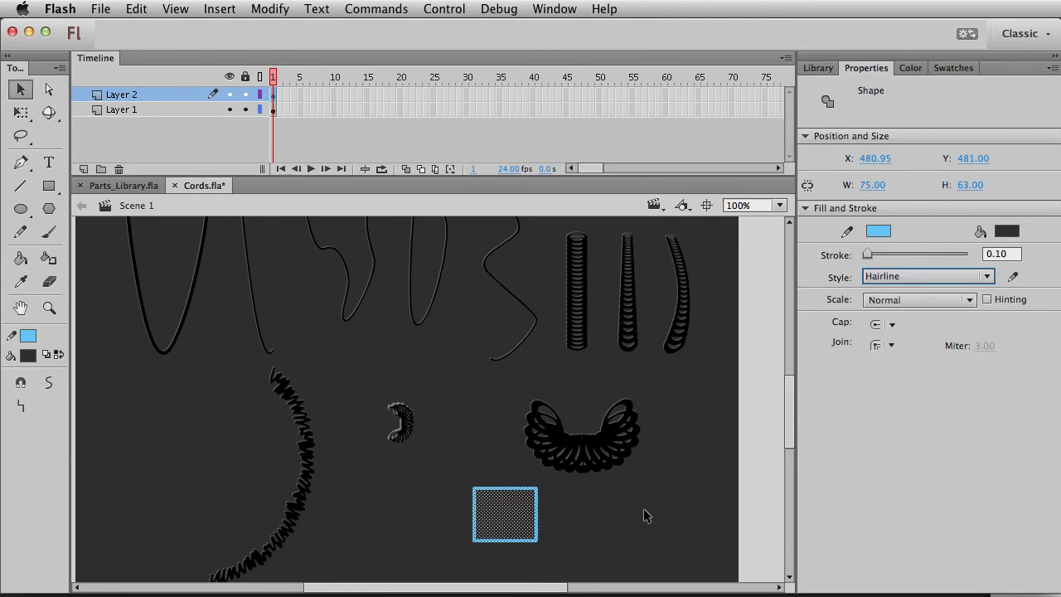
pyautogui.click(656, 511)
# Rotate the rectangle diagonally with Free Transform and offset a smaller copy above it as the box's top face
pyautogui.moveTo(585, 474); pyautogui.dragTo(537, 413)
pyautogui.doubleClick(543, 454)
pyautogui.press('q')
pyautogui.hotkey('shift', 'Up')
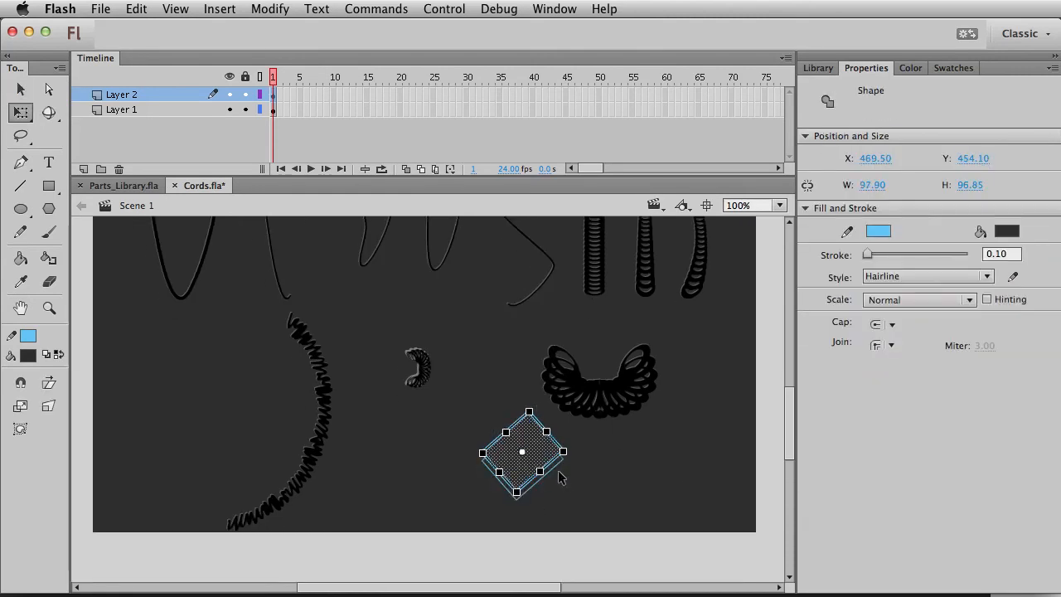
pyautogui.press('super+alt+s')
pyautogui.press('v')
# Duplicate the whole tilted box diagonally below the original and rotate the copy to a steeper angle
pyautogui.moveTo(587, 515); pyautogui.dragTo(472, 436)
pyautogui.moveTo(519, 471); pyautogui.dragTo(415, 508)
pyautogui.press('q')
pyautogui.moveTo(474, 552); pyautogui.dragTo(450, 500)
pyautogui.press('v')
pyautogui.click(146, 240)
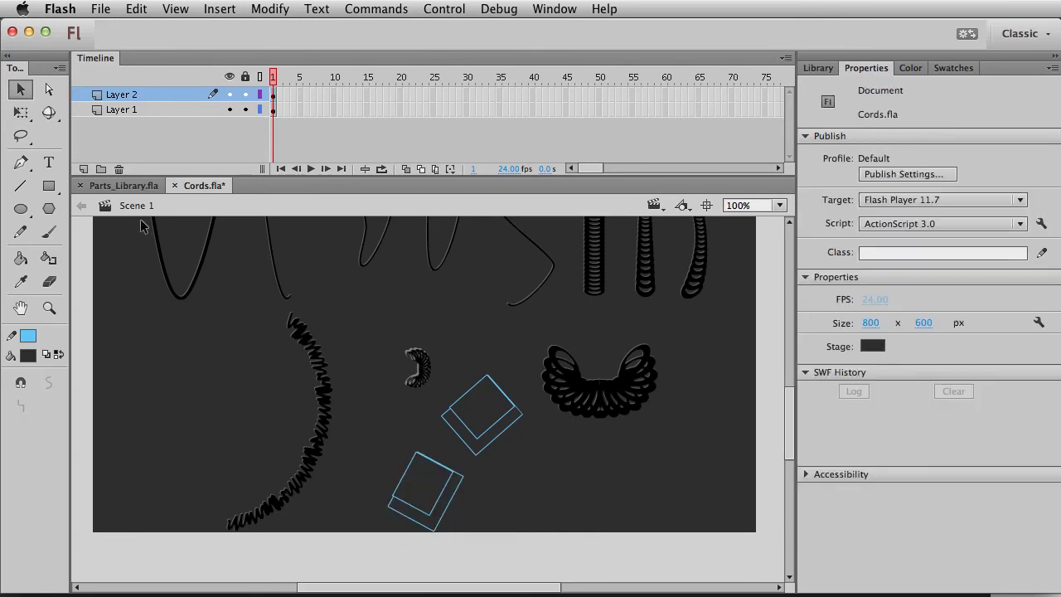
# Connect the front corner of each box's top face to its outer corner with a light blue hairline
pyautogui.click(20, 186)
pyautogui.press('v')
pyautogui.press('q')
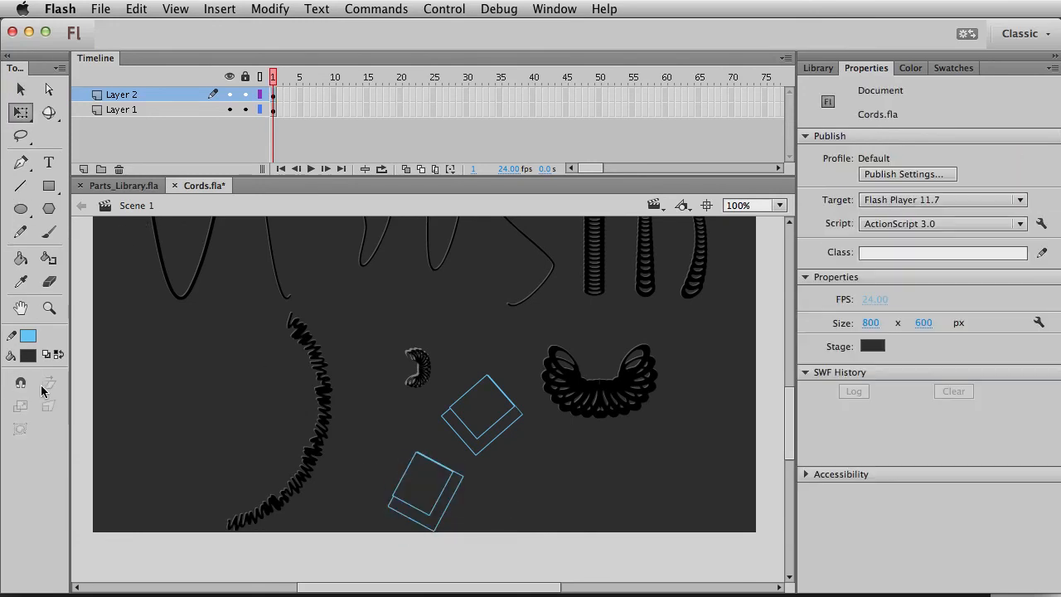
pyautogui.click(22, 185)
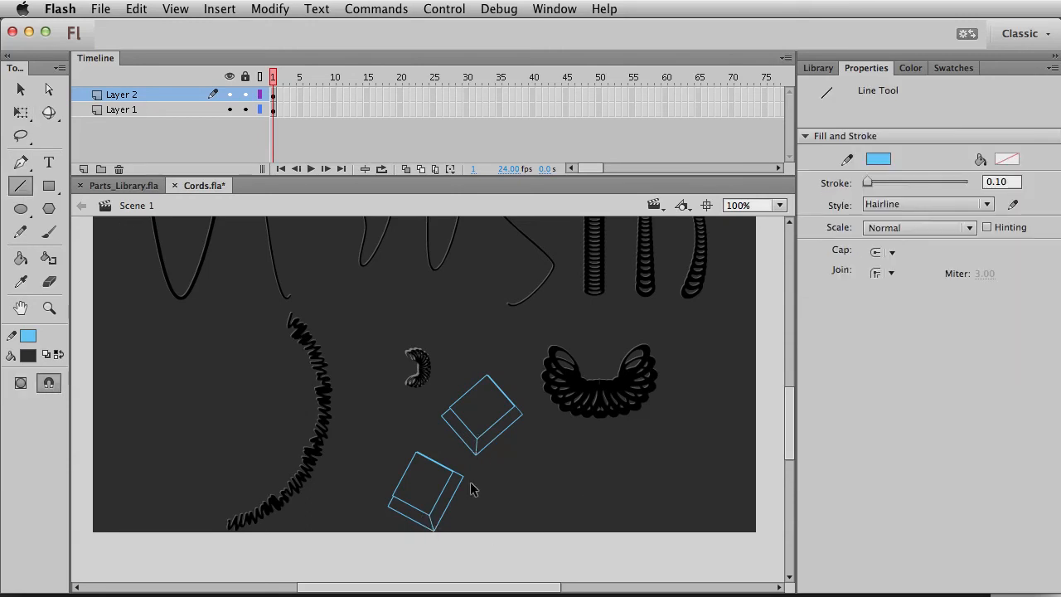
pyautogui.press('v')
pyautogui.click(450, 412)
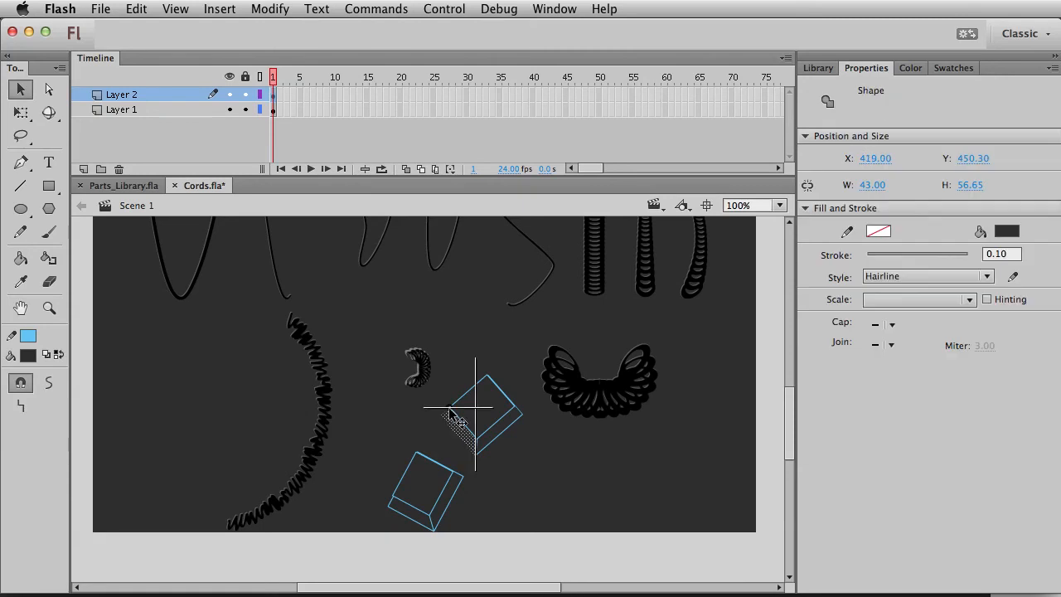
pyautogui.click(443, 434)
pyautogui.moveTo(450, 408); pyautogui.dragTo(451, 409)
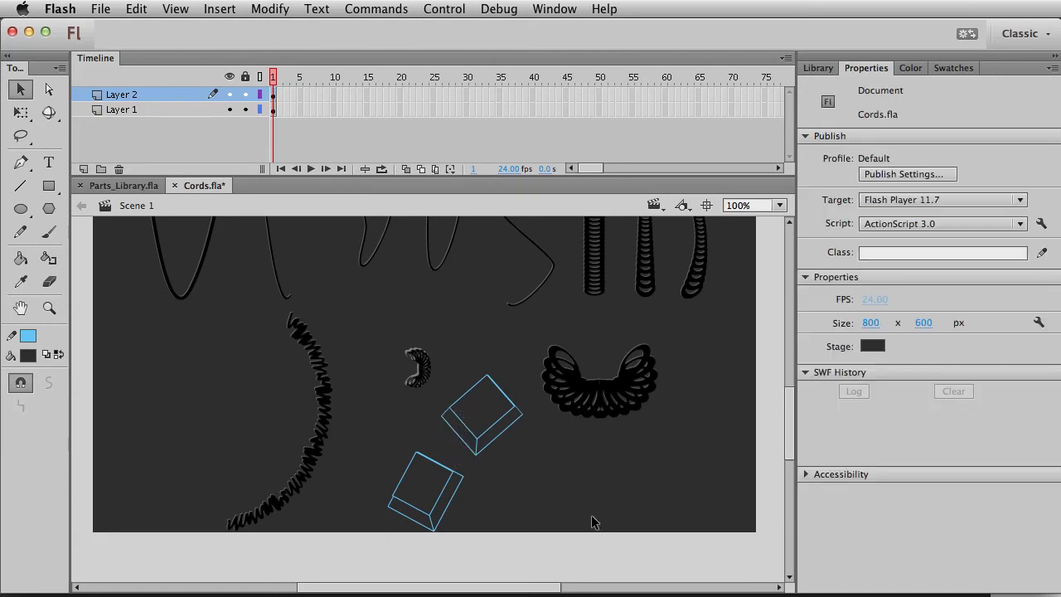
# Add a layer above Layer 2 and draw a black hairline curve with the Pen tool, arching between the two boxes
pyautogui.click(22, 186)
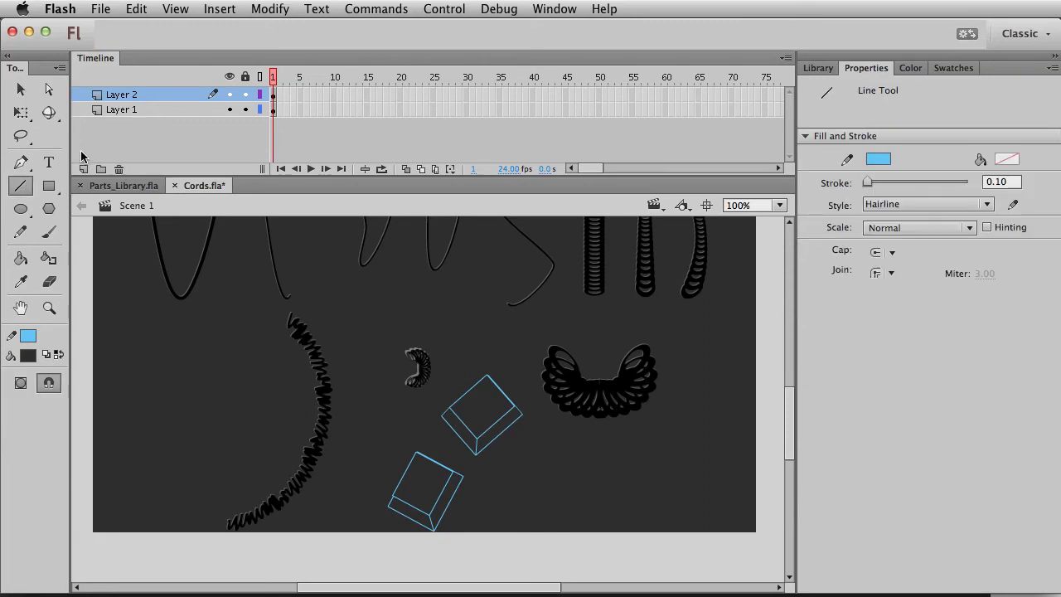
pyautogui.click(83, 169)
pyautogui.click(21, 162)
pyautogui.click(29, 336)
pyautogui.click(32, 371)
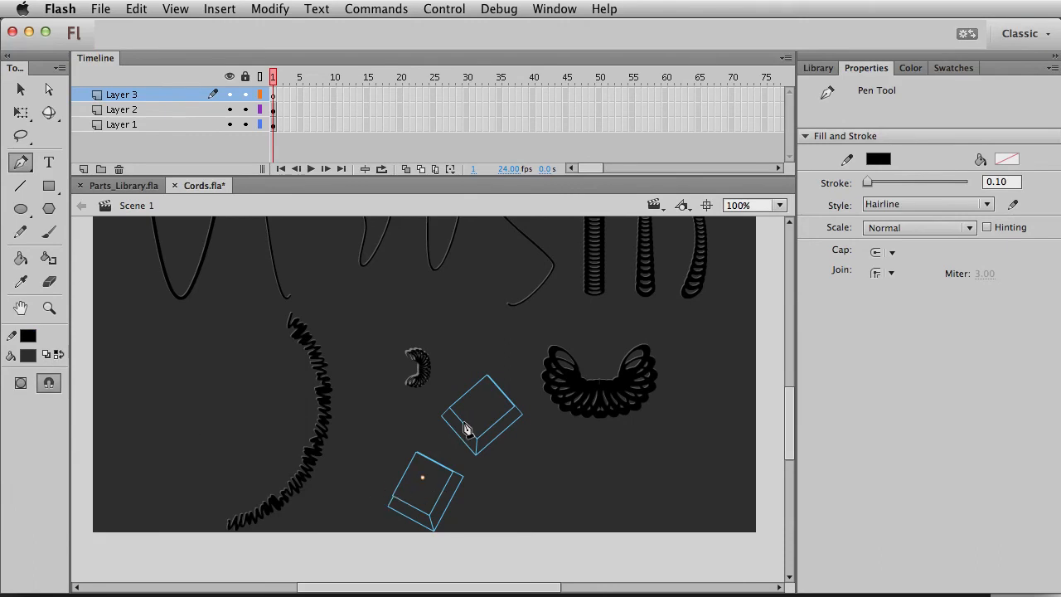
pyautogui.moveTo(493, 415); pyautogui.dragTo(523, 462)
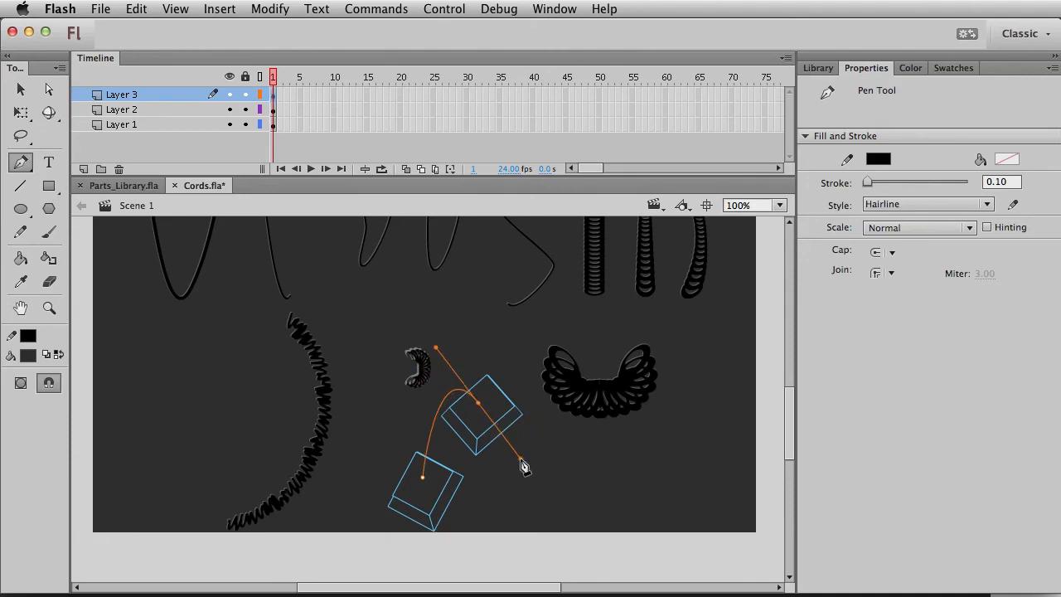
pyautogui.press('v')
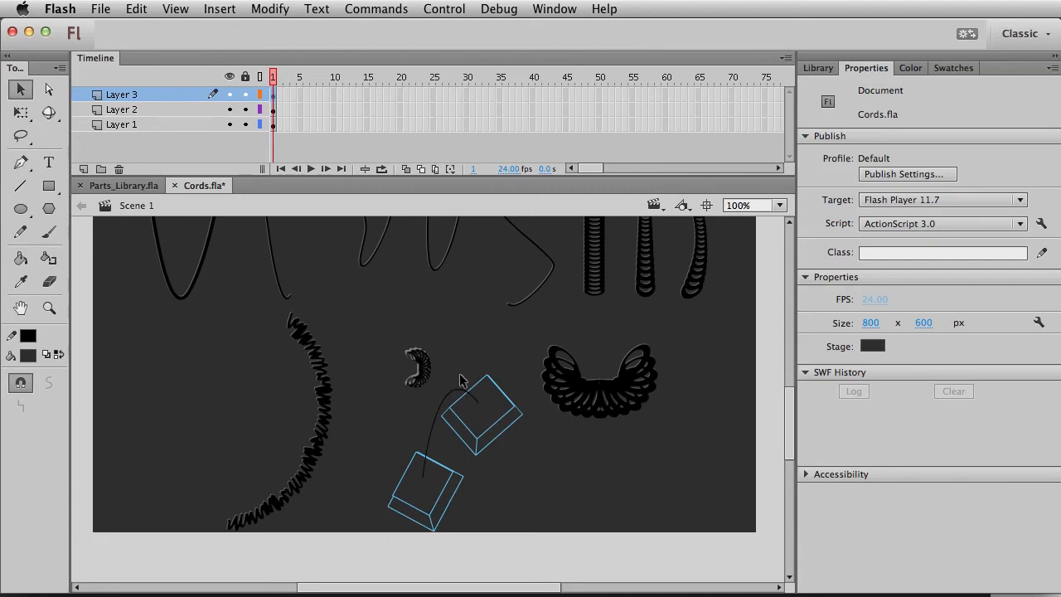
# Add a layer above Layer 3 and draw a black hairline oval about 27 by 14 px beside the boxes
pyautogui.click(83, 168)
pyautogui.click(50, 309)
pyautogui.moveTo(379, 365); pyautogui.dragTo(531, 540)
pyautogui.press('v')
pyautogui.click(20, 209)
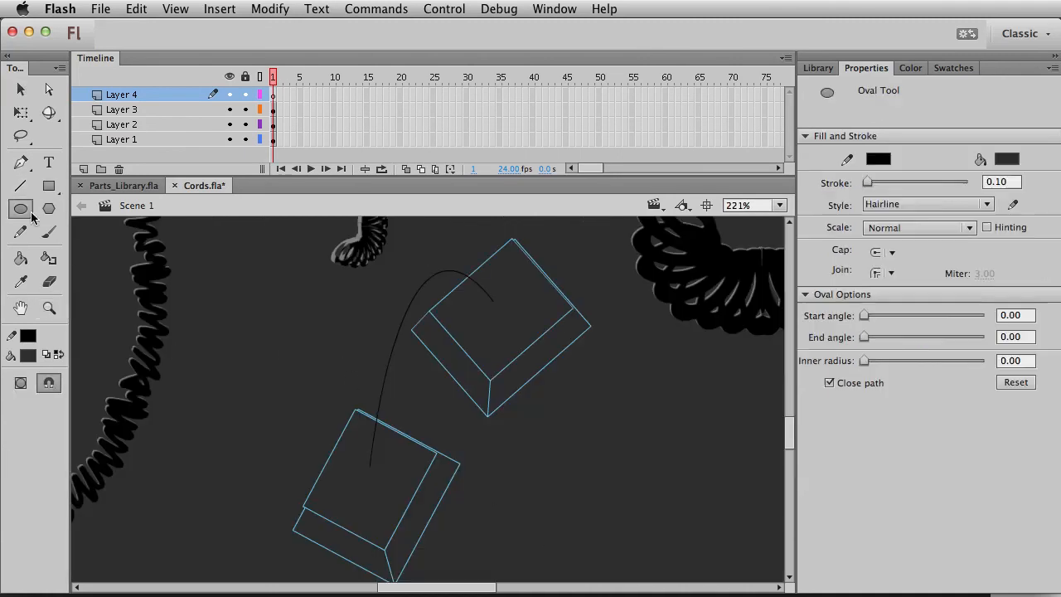
pyautogui.press('v')
pyautogui.click(21, 209)
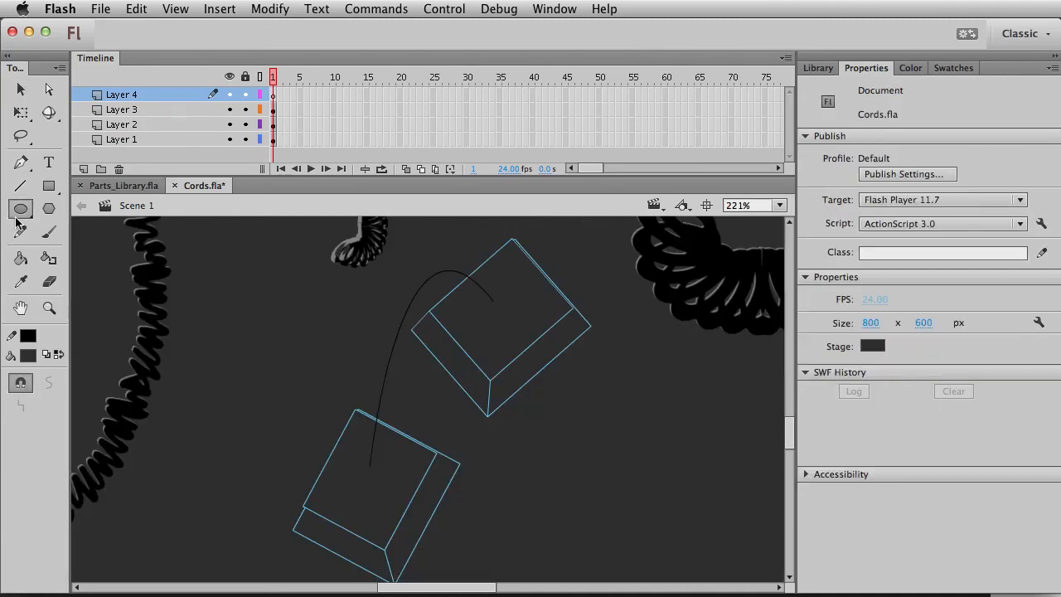
pyautogui.moveTo(213, 318); pyautogui.dragTo(263, 341)
pyautogui.press('v')
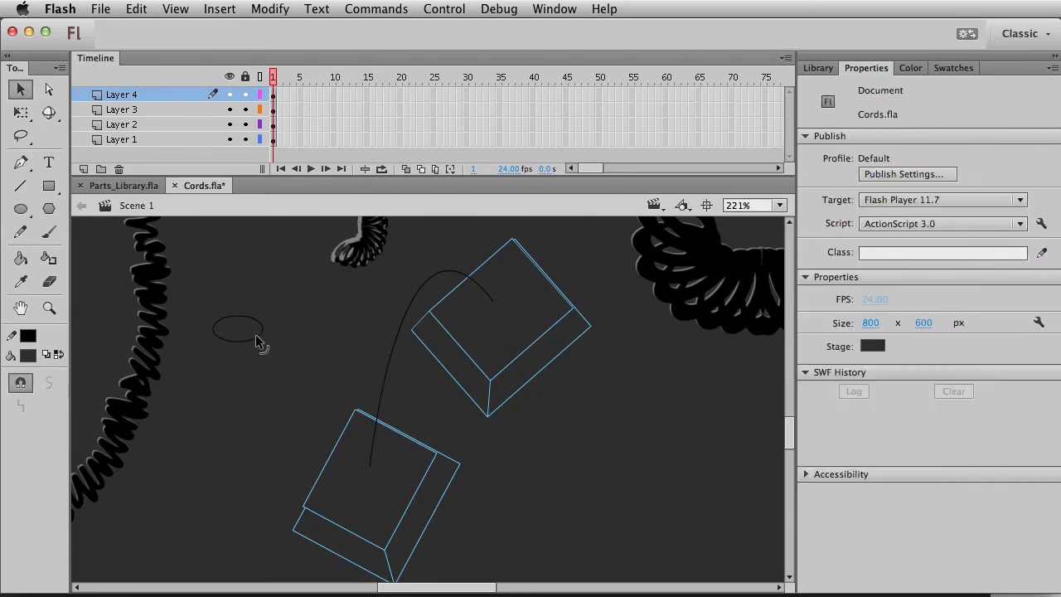
# Rotate the oval's outline clockwise into a diagonal position with Free Transform
pyautogui.doubleClick(260, 337)
pyautogui.press('q')
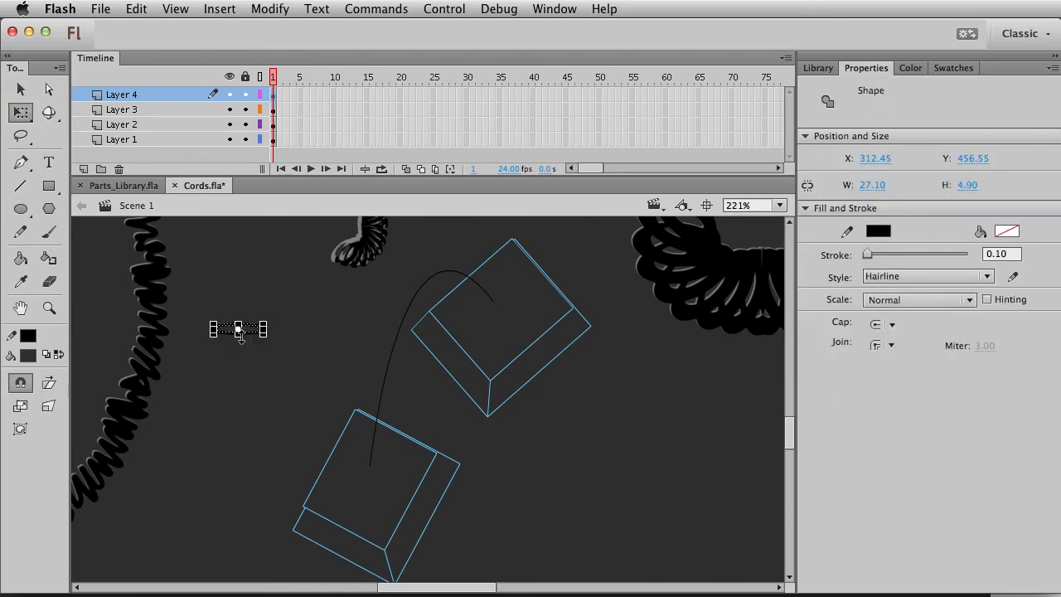
pyautogui.press('v')
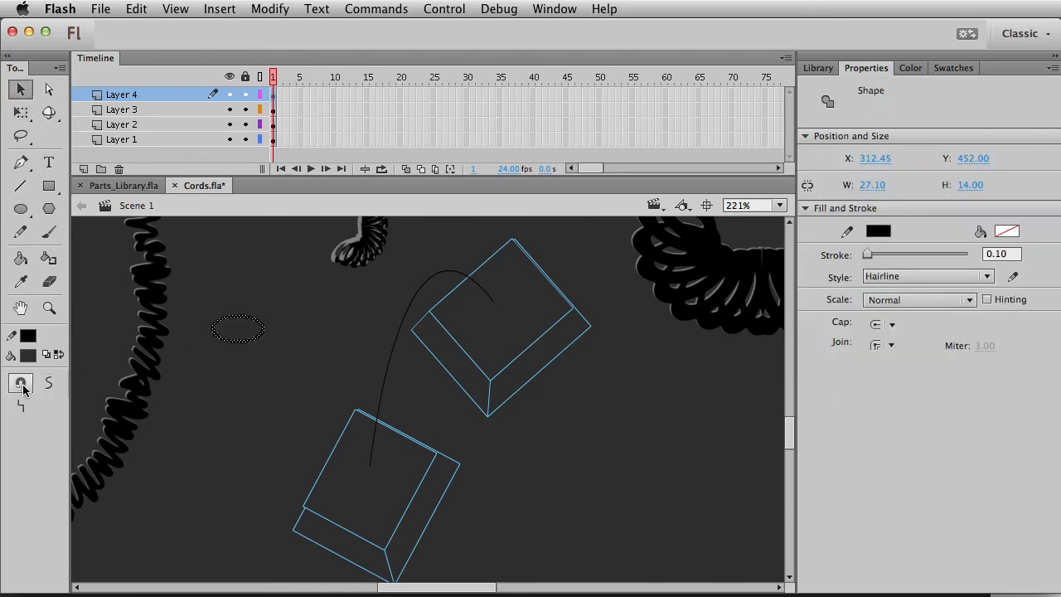
pyautogui.press('q')
pyautogui.moveTo(267, 319)
pyautogui.mouseDown()
pyautogui.moveTo(278, 336)
pyautogui.moveTo(270, 331)
pyautogui.mouseUp()
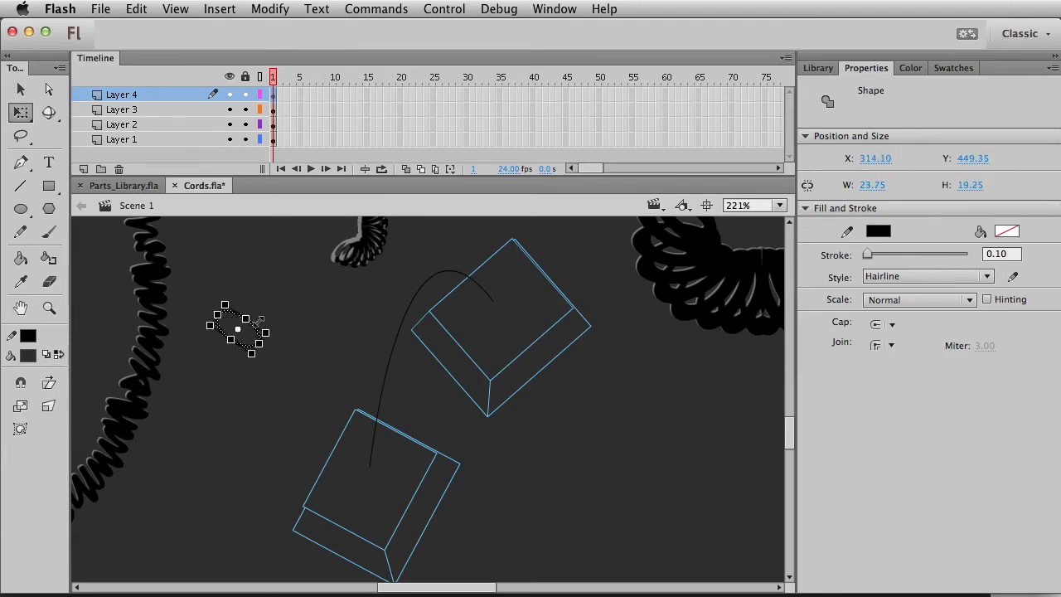
pyautogui.press('v')
pyautogui.press('q')
pyautogui.press('v')
# Move the oval's outline onto a new layer above Layer 4, keeping its position
pyautogui.click(174, 221)
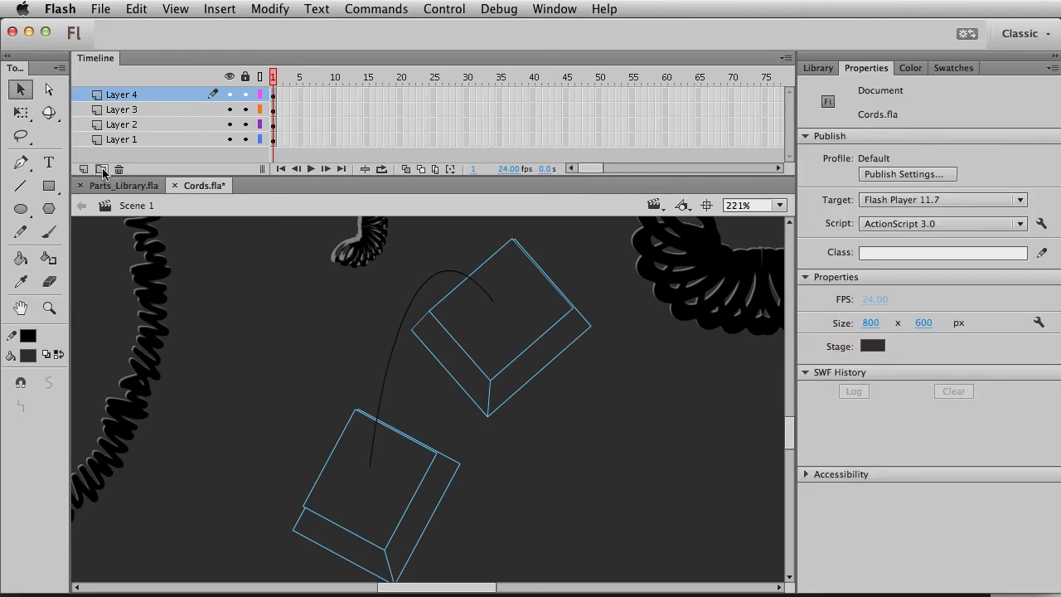
pyautogui.click(84, 170)
pyautogui.hotkey('ctrl', 'shift', 'v')
pyautogui.press('q')
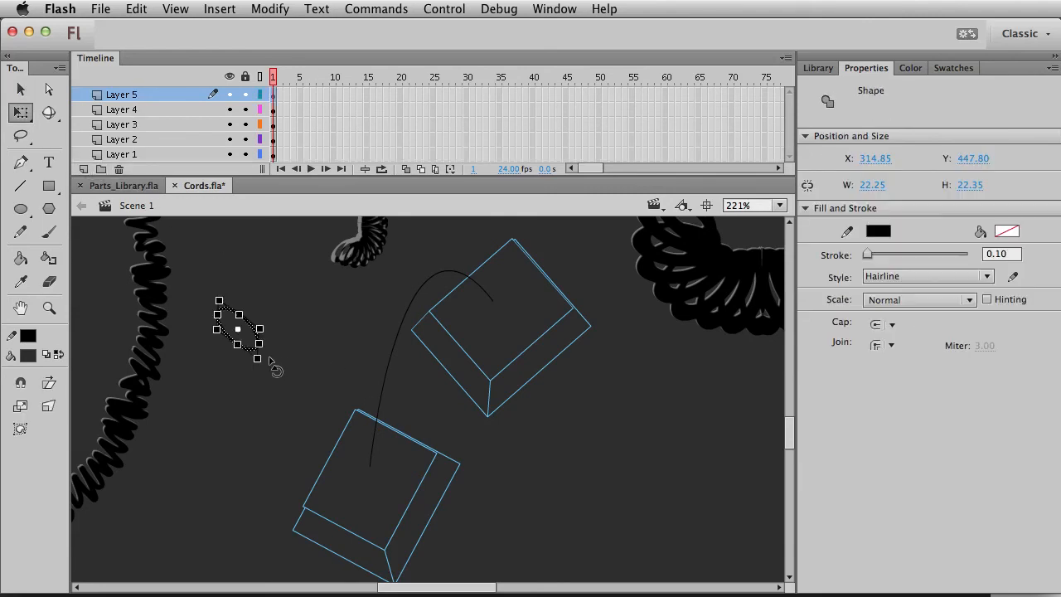
# Set the oval outline's stroke to 2
pyautogui.click(1011, 255)
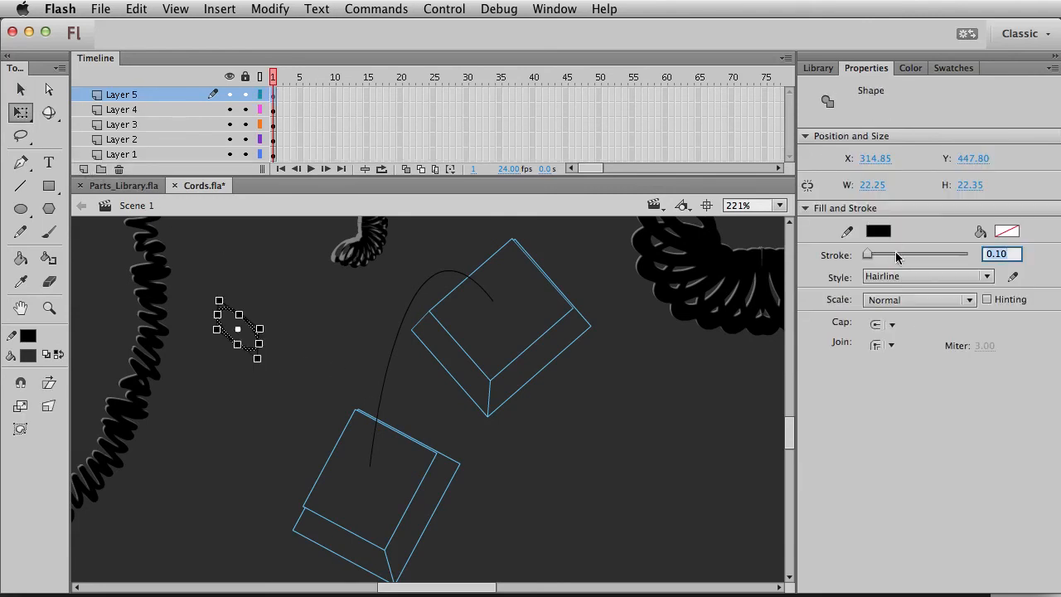
pyautogui.write('2')
pyautogui.press('Tab')
pyautogui.press('v')
# Shrink and rotate the oval ring to about 18 by 10 px and place it at the curve's lower end on the lower box
pyautogui.click(265, 370)
pyautogui.click(260, 352)
pyautogui.press('q')
pyautogui.moveTo(256, 312); pyautogui.dragTo(402, 453)
pyautogui.press('v')
pyautogui.press('q')
pyautogui.press('v')
# Stack copies of the ring upward from the curve's lower end, overlapping the first one
pyautogui.hotkey('shift', 'Up')
pyautogui.hotkey('shift', 'Up')
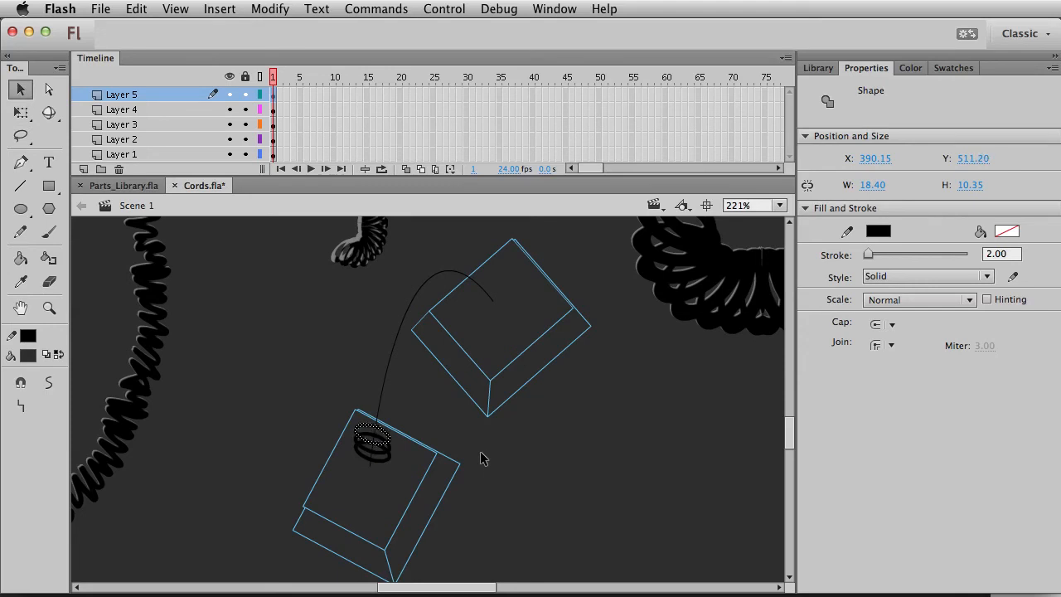
pyautogui.hotkey('shift', 'Up')
pyautogui.hotkey('shift', 'Up')
pyautogui.hotkey('shift', 'Down')
pyautogui.hotkey('shift', 'Down')
pyautogui.hotkey('shift', 'Up')
pyautogui.press('Up')
# Paste another ring in place and nudge it up and slightly right to continue the coil
pyautogui.press('super+shift+v')
pyautogui.hotkey('shift', 'Up')
pyautogui.hotkey('shift', 'Up')
pyautogui.press('Right')
pyautogui.press('Down')
pyautogui.press('Down')
pyautogui.press('Down')
pyautogui.press('Down')
# Copy the topmost ring, paste it in place and nudge the copy up past the lower box's upper edge
pyautogui.press('super+c')
pyautogui.press('super+shift+v')
pyautogui.hotkey('shift', 'Up')
pyautogui.hotkey('shift', 'Up')
pyautogui.press('Down')
pyautogui.press('Down')
pyautogui.press('Right')
pyautogui.press('Down')
pyautogui.press('Down')
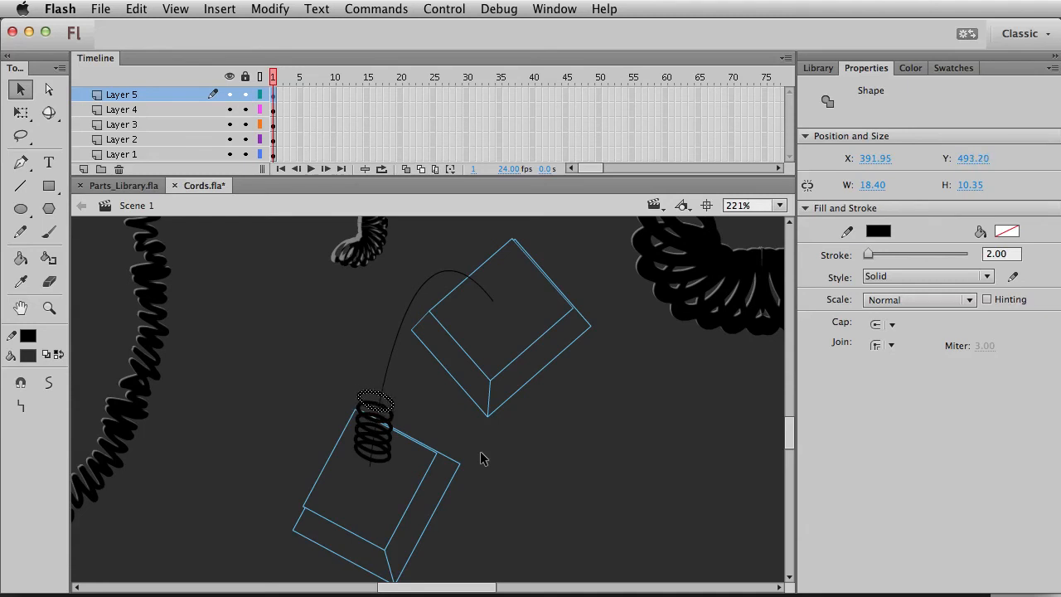
# Add another ring at the top of the coil and rotate it slightly clockwise
pyautogui.press('super+c')
pyautogui.press('super+shift+v')
pyautogui.hotkey('shift', 'Up')
pyautogui.press('Right')
pyautogui.press('Up')
pyautogui.press('Up')
pyautogui.press('q')
pyautogui.moveTo(414, 401); pyautogui.dragTo(414, 404)
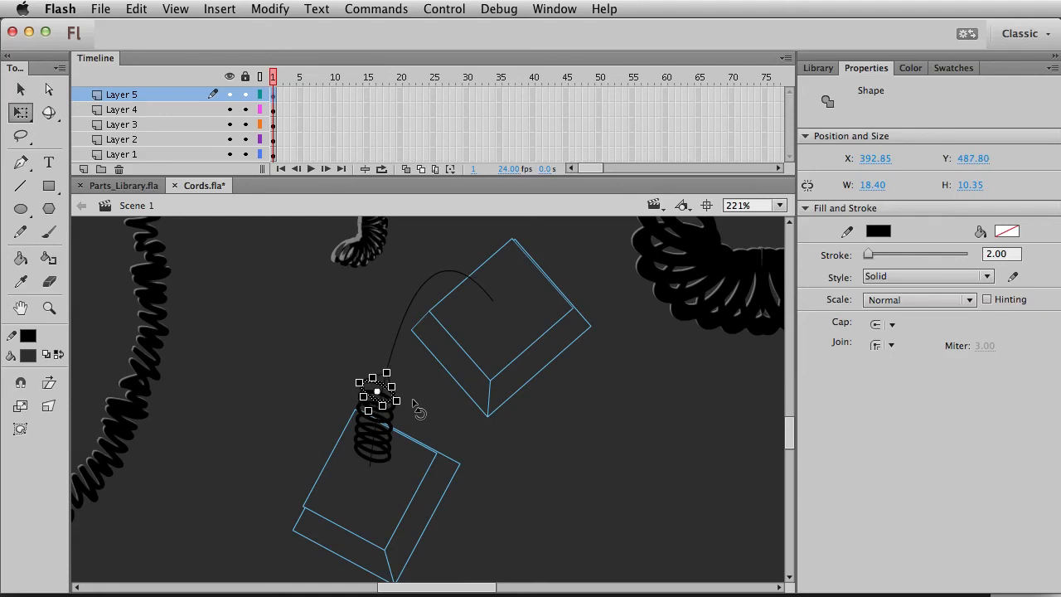
# Place a rotated ring one position further up the curve and tilt it more clockwise
pyautogui.hotkey('shift', 'Up')
pyautogui.press('Right')
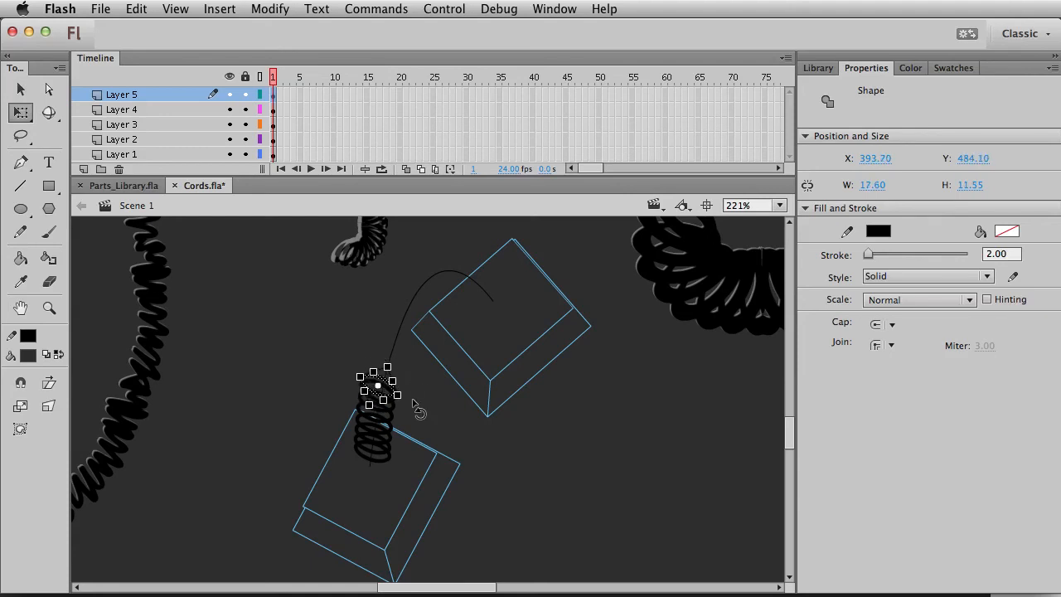
pyautogui.press('v')
pyautogui.press('q')
pyautogui.moveTo(409, 389); pyautogui.dragTo(410, 398)
# Nudge the next ring up along the curve and rotate it slightly to match the bend
pyautogui.press('v')
pyautogui.press('Up')
pyautogui.hotkey('shift', 'Up')
pyautogui.press('Up')
pyautogui.press('q')
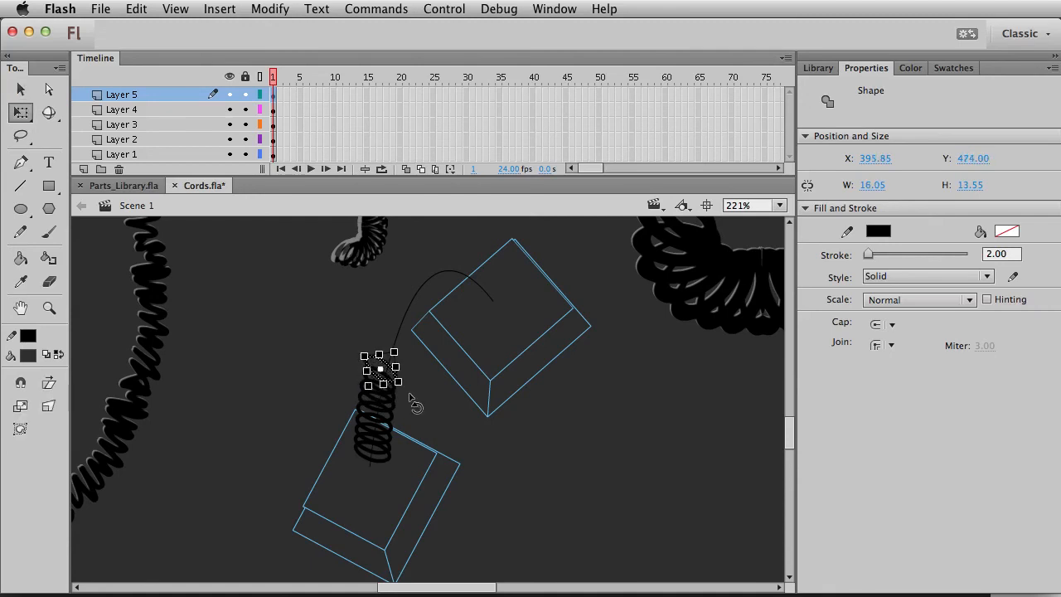
pyautogui.moveTo(409, 391); pyautogui.dragTo(408, 393)
# Extend the coil with a further tilted ring of about 15 by 15 px, nudged up along the curve
pyautogui.press('Up')
pyautogui.press('Up')
pyautogui.press('Up')
pyautogui.press('Up')
pyautogui.press('Up')
pyautogui.press('Up')
pyautogui.press('Up')
pyautogui.press('Up')
pyautogui.press('v')
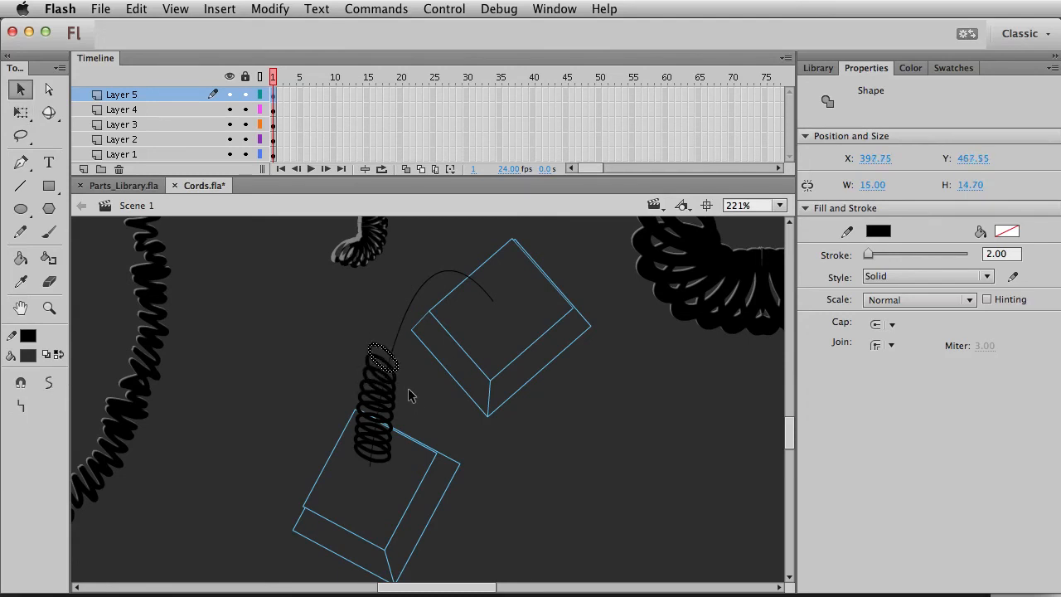
# Place the next ring further up and right along the curve and rotate it slightly clockwise to match the bend
pyautogui.press('Up')
pyautogui.press('Up')
pyautogui.press('Up')
pyautogui.press('Up')
pyautogui.press('Up')
pyautogui.press('super+z')
pyautogui.press('Up')
pyautogui.press('Up')
pyautogui.press('Up')
pyautogui.press('Up')
pyautogui.press('Up')
pyautogui.press('Right')
pyautogui.press('Right')
pyautogui.press('Up')
pyautogui.press('Up')
pyautogui.press('Up')
pyautogui.press('Up')
pyautogui.press('Up')
pyautogui.press('Right')
pyautogui.press('Up')
pyautogui.press('q')
pyautogui.moveTo(416, 378); pyautogui.dragTo(411, 383)
pyautogui.press('v')
# Extend the coil up and right along the curve to the upper box's edge with a ring of about 13 by 16 px
pyautogui.press('Up')
pyautogui.press('Up')
pyautogui.press('Up')
pyautogui.press('Up')
pyautogui.press('Up')
pyautogui.press('Up')
pyautogui.press('Up')
pyautogui.press('Right')
pyautogui.press('Right')
pyautogui.press('Up')
pyautogui.press('Up')
pyautogui.press('Right')
pyautogui.press('Right')
pyautogui.press('Right')
pyautogui.press('Right')
pyautogui.press('Right')
pyautogui.press('Right')
pyautogui.press('Up')
pyautogui.press('Up')
pyautogui.press('Up')
pyautogui.press('Up')
pyautogui.press('Right')
pyautogui.press('Right')
pyautogui.press('Right')
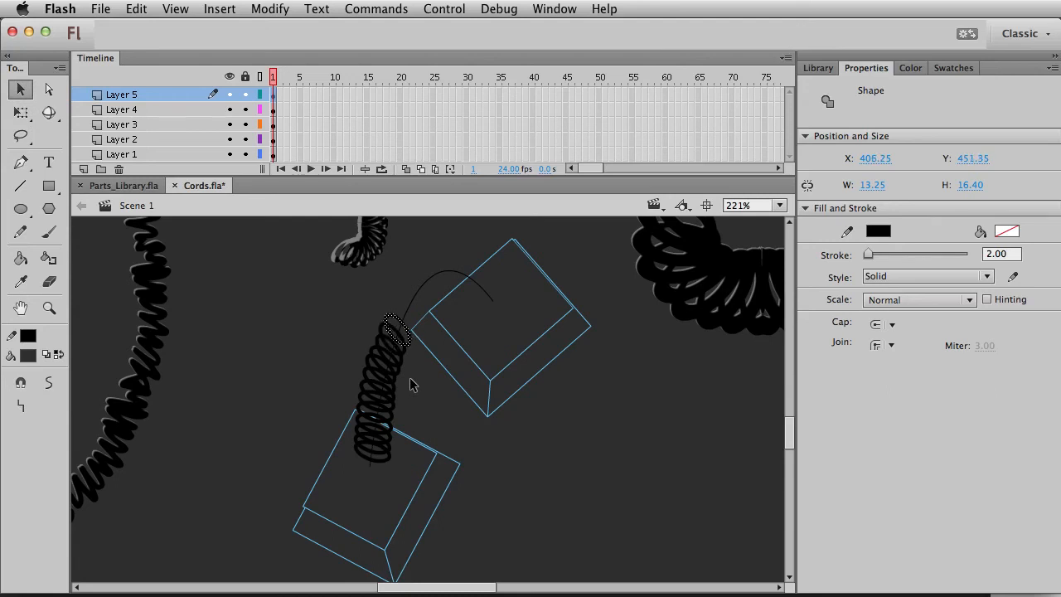
pyautogui.click(550, 466)
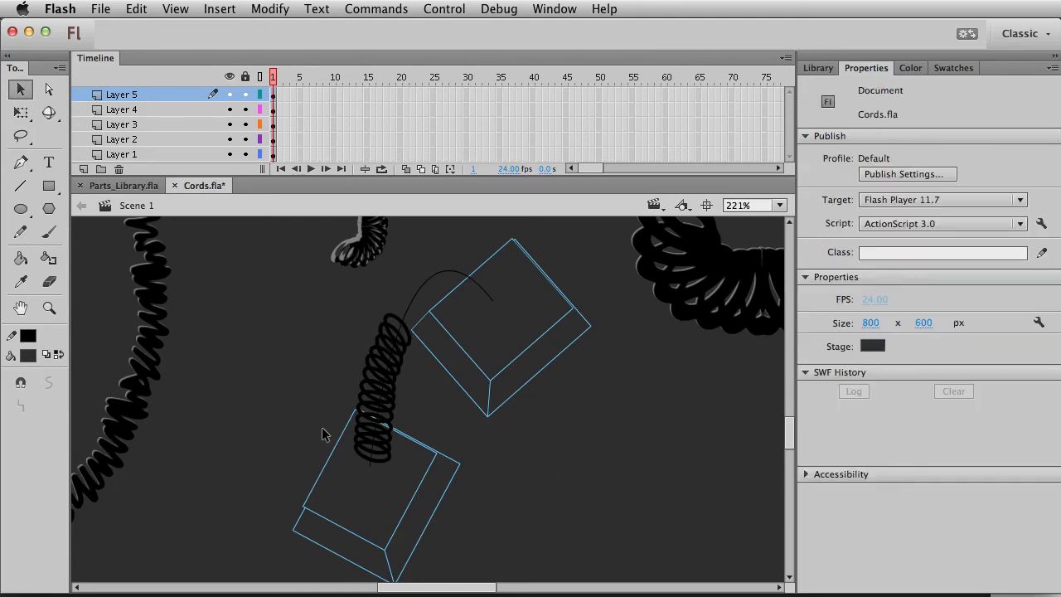
# Select the whole ring coil between the boxes and convert its lines to fills
pyautogui.press('super+1')
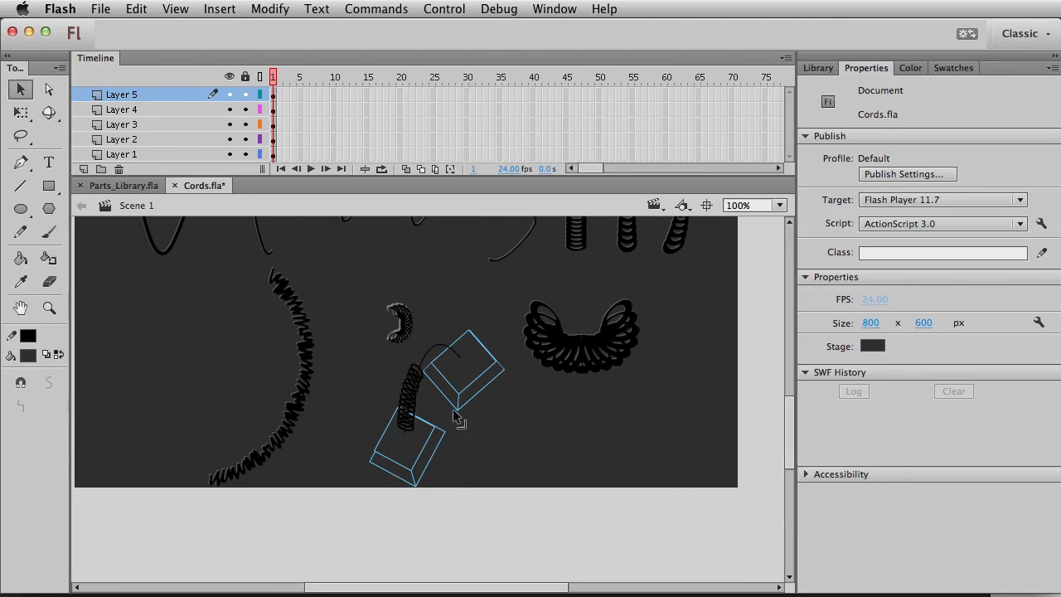
pyautogui.moveTo(367, 349); pyautogui.dragTo(456, 443)
pyautogui.click(381, 370)
pyautogui.click(47, 307)
pyautogui.moveTo(371, 332); pyautogui.dragTo(468, 424)
pyautogui.press('v')
pyautogui.press('space')
pyautogui.moveTo(273, 278); pyautogui.dragTo(482, 523)
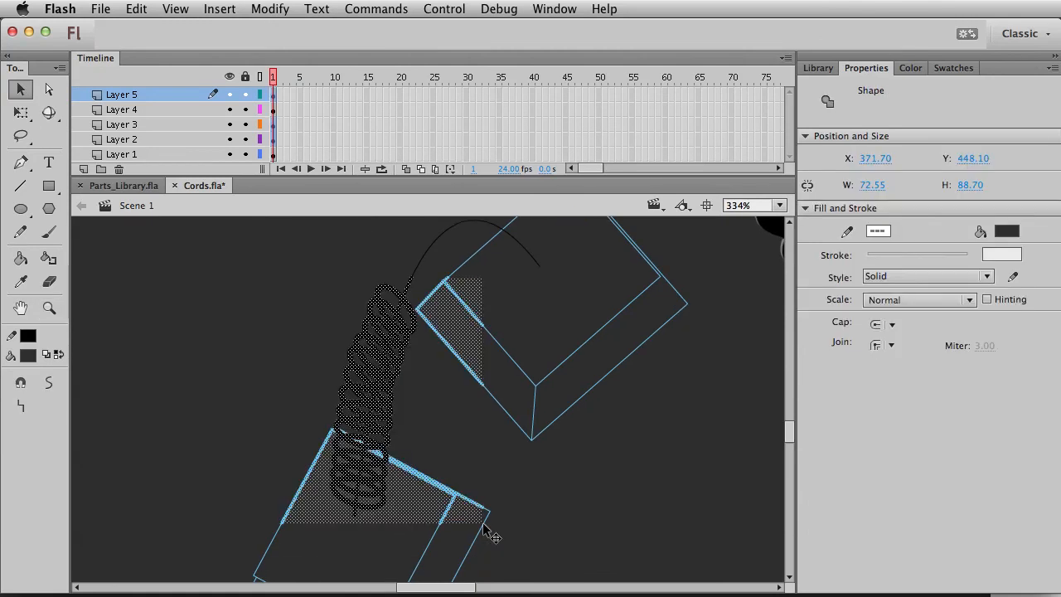
pyautogui.press('super+shift+c')
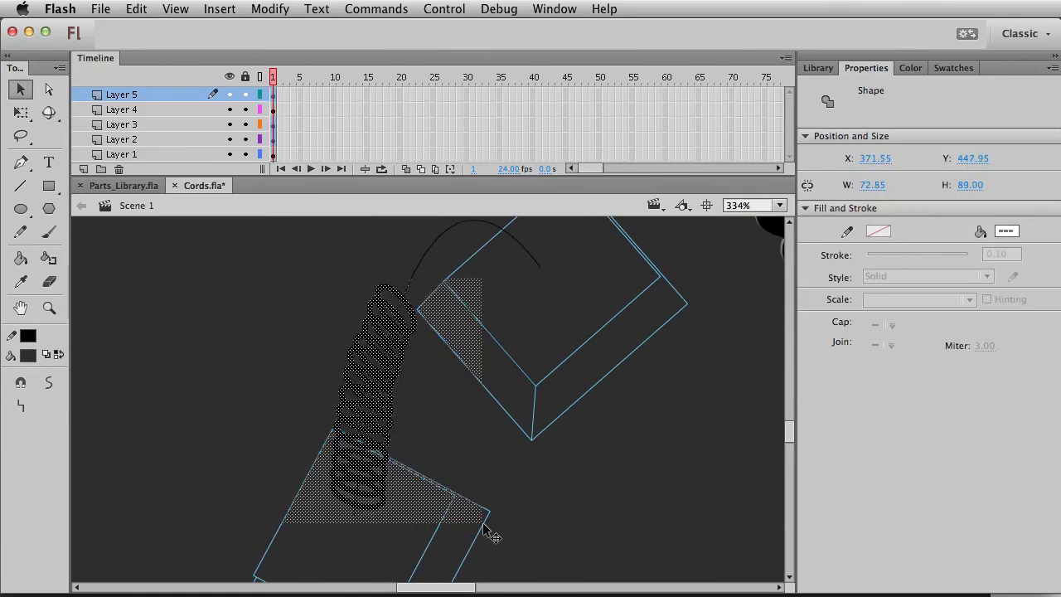
# Try to delete the selected pieces of the converted coil and undo the deletion
pyautogui.click(537, 498)
pyautogui.click(406, 371)
pyautogui.click(489, 487)
pyautogui.press('super+z')
pyautogui.press('super+z')
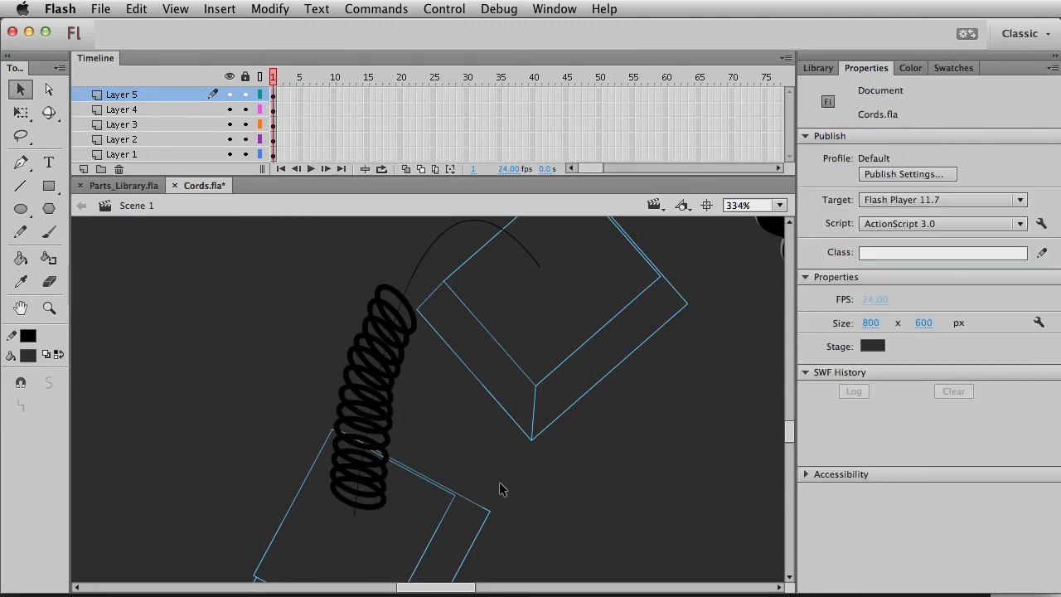
pyautogui.click(396, 398)
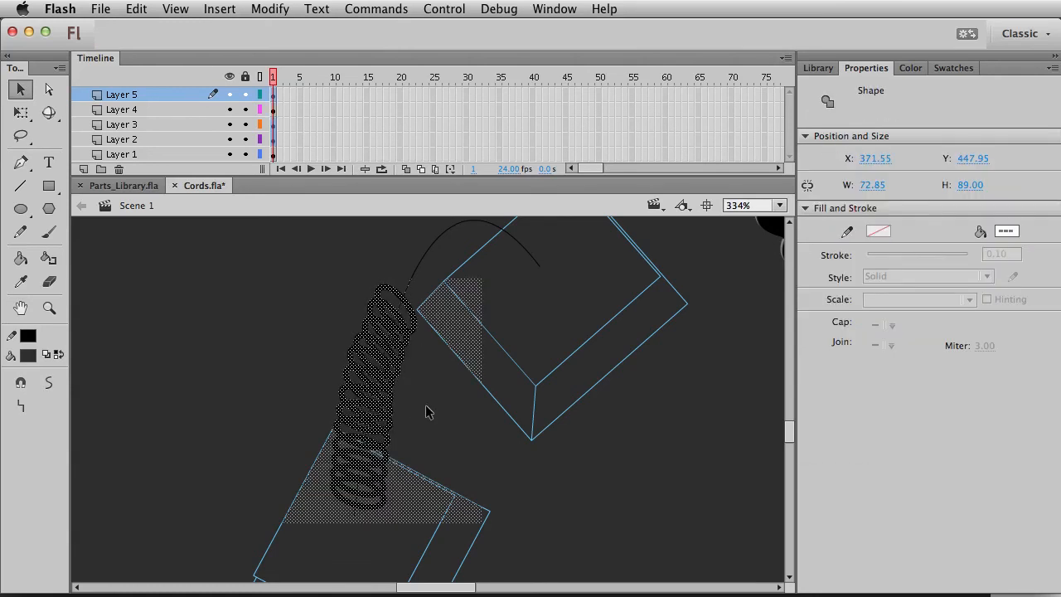
pyautogui.click(421, 407)
pyautogui.click(389, 444)
pyautogui.press('BackSpace')
pyautogui.press('super+z')
pyautogui.click(371, 412)
pyautogui.click(421, 421)
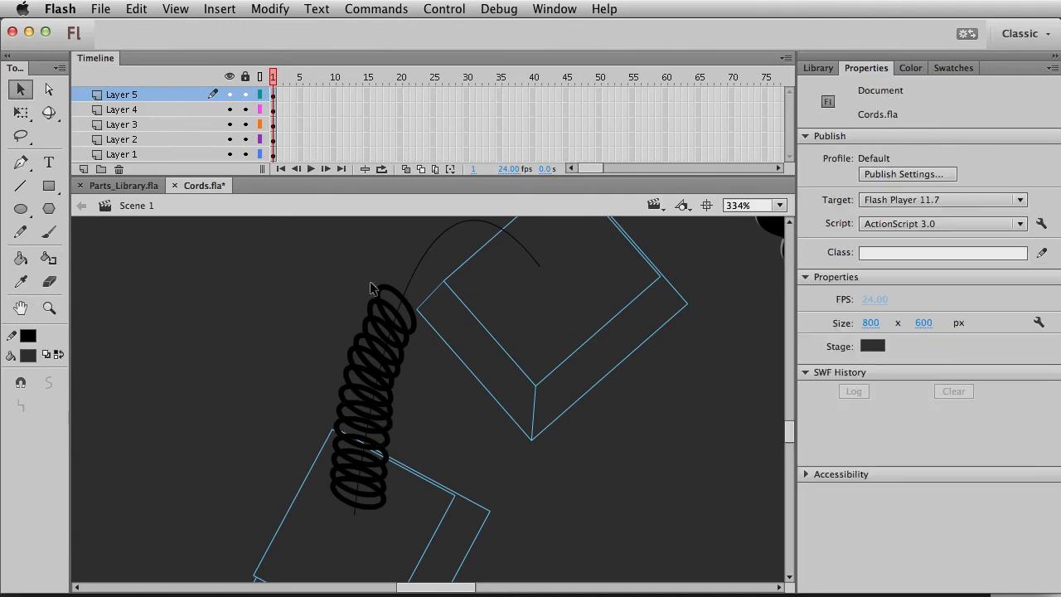
# Activate the Pen tool and add a new layer above Layer 5 for another cord
pyautogui.press('super+1')
pyautogui.moveTo(592, 479); pyautogui.dragTo(583, 479)
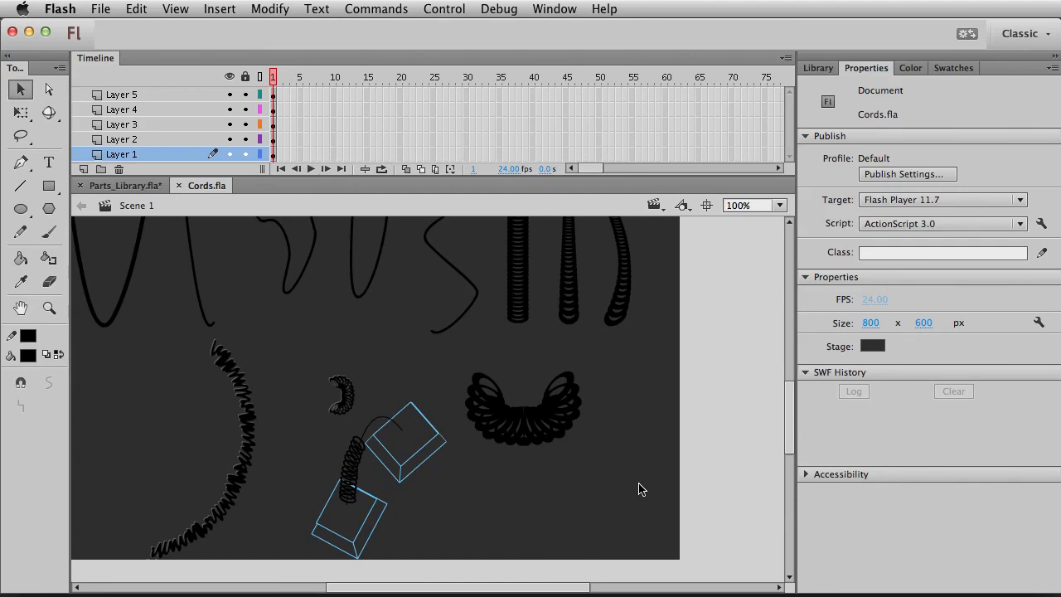
pyautogui.moveTo(552, 490); pyautogui.dragTo(595, 495)
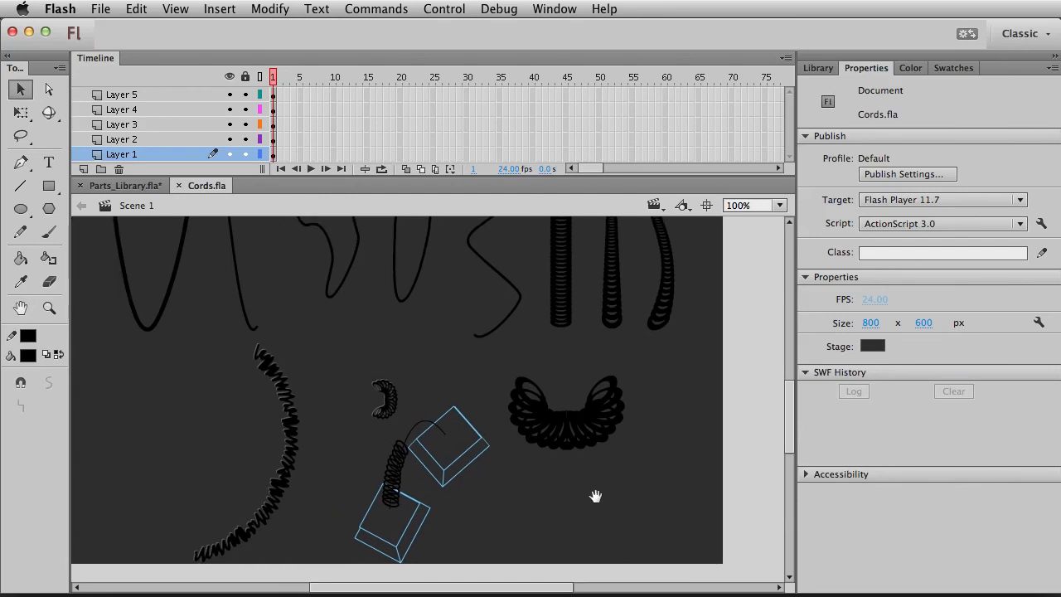
pyautogui.moveTo(288, 413); pyautogui.dragTo(382, 401)
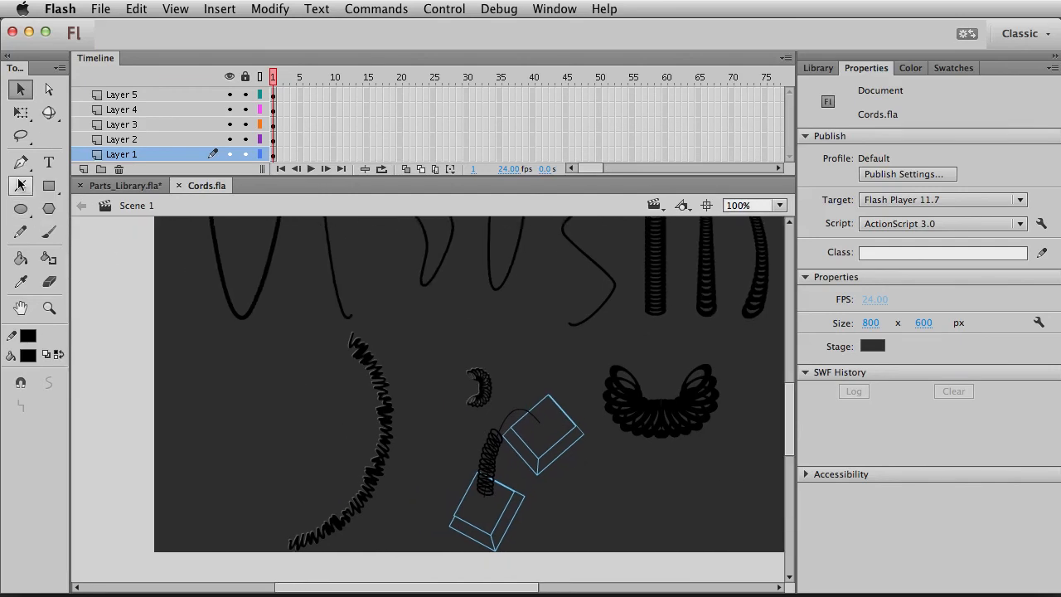
pyautogui.click(24, 169)
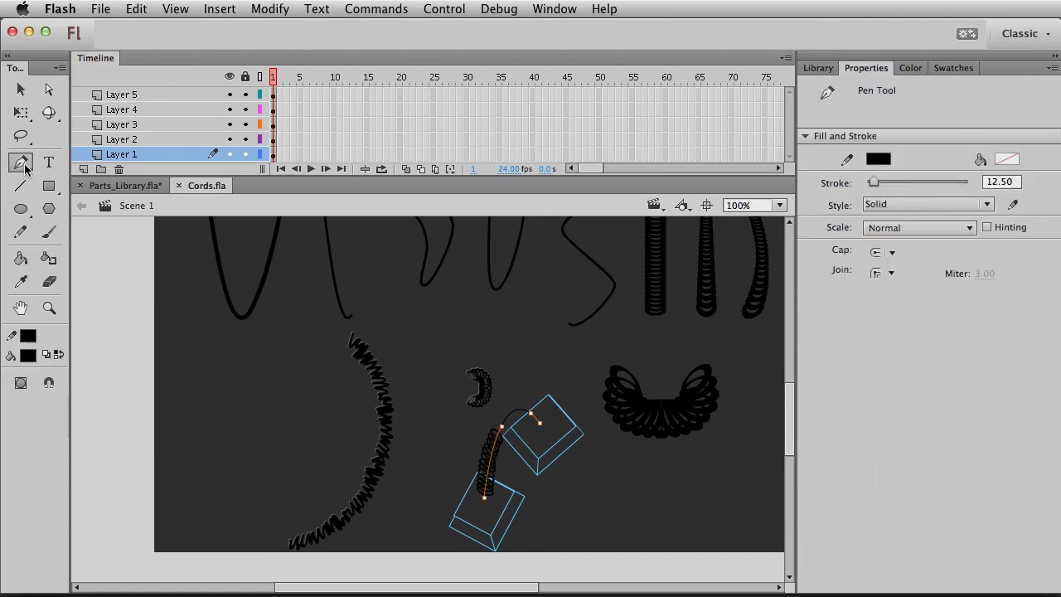
pyautogui.click(126, 97)
pyautogui.click(84, 169)
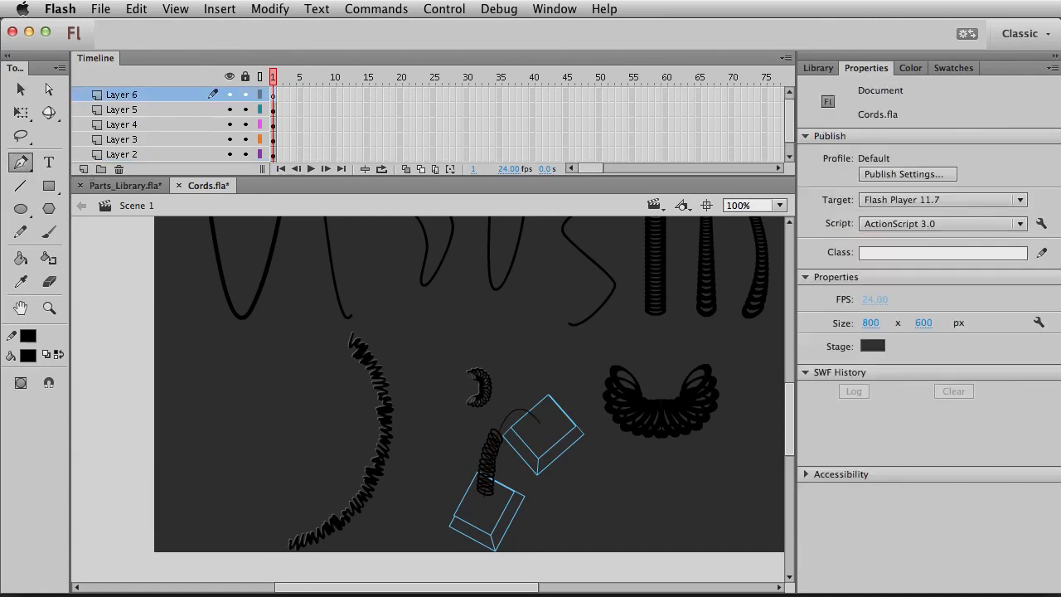
# Draw an S-shaped path about 68 px wide in the empty area left of the large zigzag cord
pyautogui.click(243, 337)
pyautogui.moveTo(222, 438); pyautogui.dragTo(269, 428)
pyautogui.click(238, 333)
pyautogui.moveTo(220, 400); pyautogui.dragTo(272, 459)
pyautogui.moveTo(236, 497); pyautogui.dragTo(217, 497)
pyautogui.press('v')
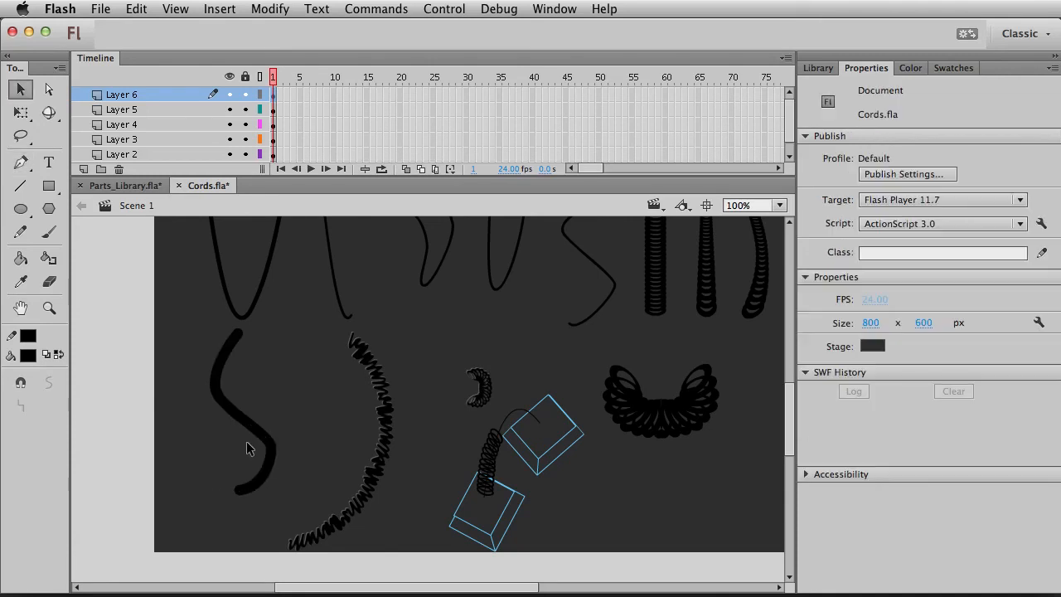
# Reduce the S-shaped path's stroke to a thin line
pyautogui.click(250, 428)
pyautogui.click(1015, 254)
pyautogui.write('12')
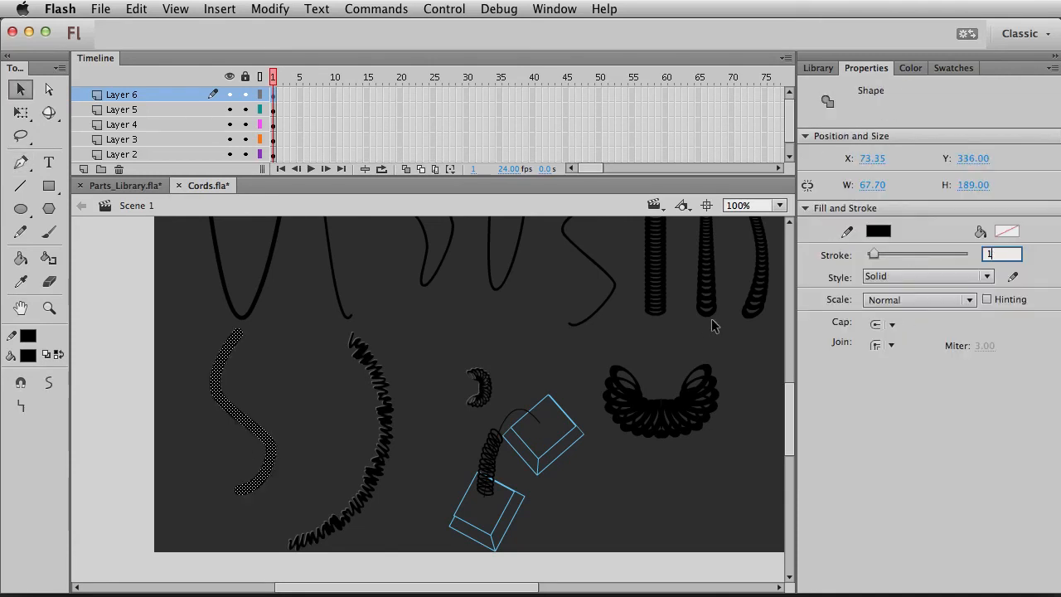
pyautogui.click(296, 356)
# On another new layer, draw a small tapered black shape about 34 by 11 px left of the S-curve
pyautogui.moveTo(214, 307); pyautogui.dragTo(415, 582)
pyautogui.click(21, 187)
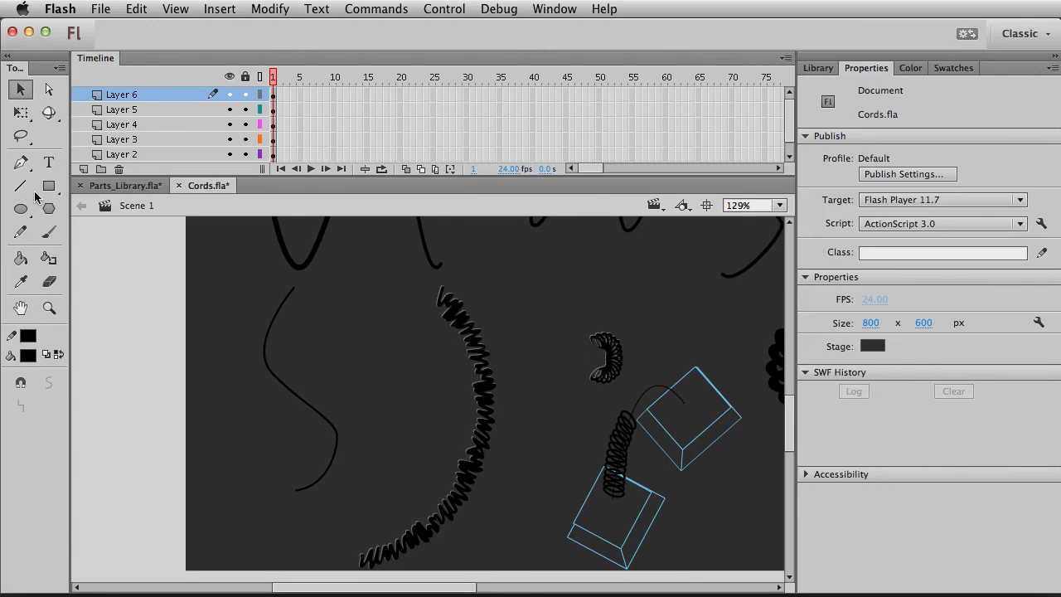
pyautogui.click(21, 209)
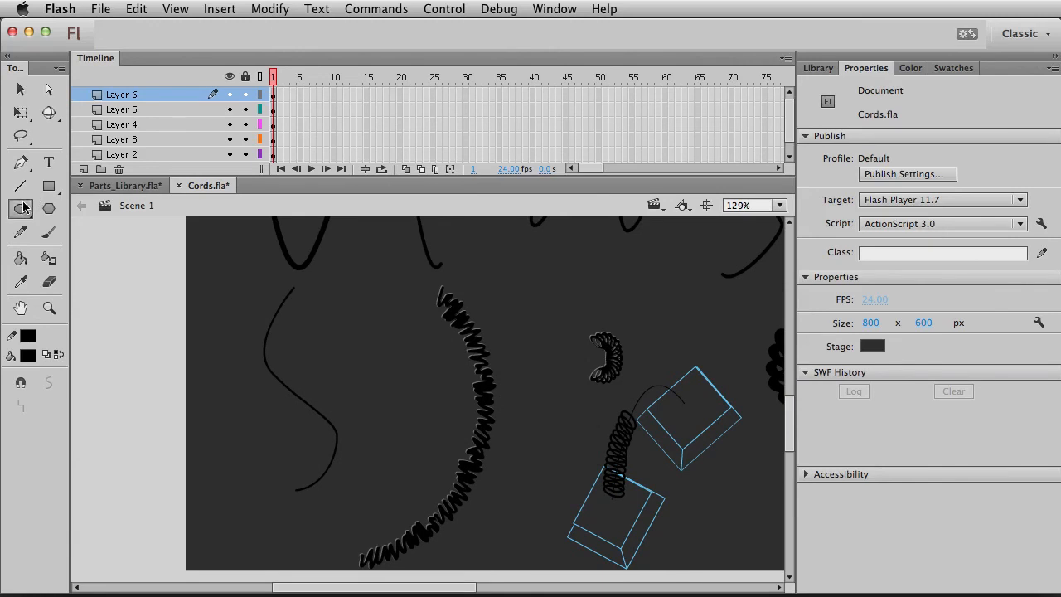
pyautogui.click(84, 169)
pyautogui.moveTo(300, 474)
pyautogui.mouseDown()
pyautogui.moveTo(337, 486)
pyautogui.moveTo(249, 426)
pyautogui.mouseUp()
pyautogui.press('v')
pyautogui.click(335, 484)
pyautogui.press('q')
pyautogui.click(250, 492)
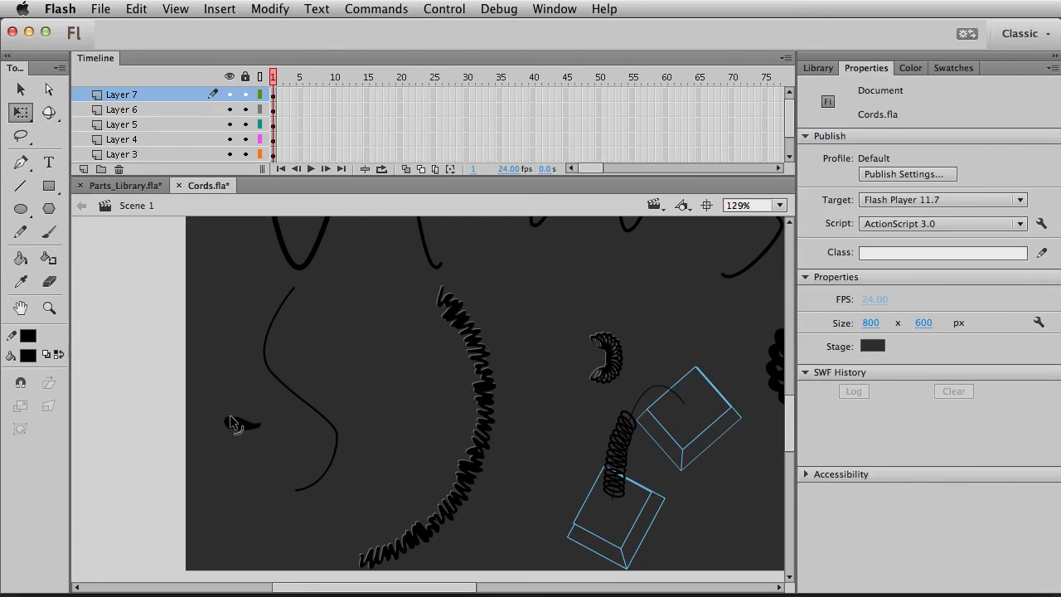
# Convert the small tapered shape to a movie clip symbol named "cord base part"
pyautogui.moveTo(245, 423); pyautogui.dragTo(243, 422)
pyautogui.click(244, 426)
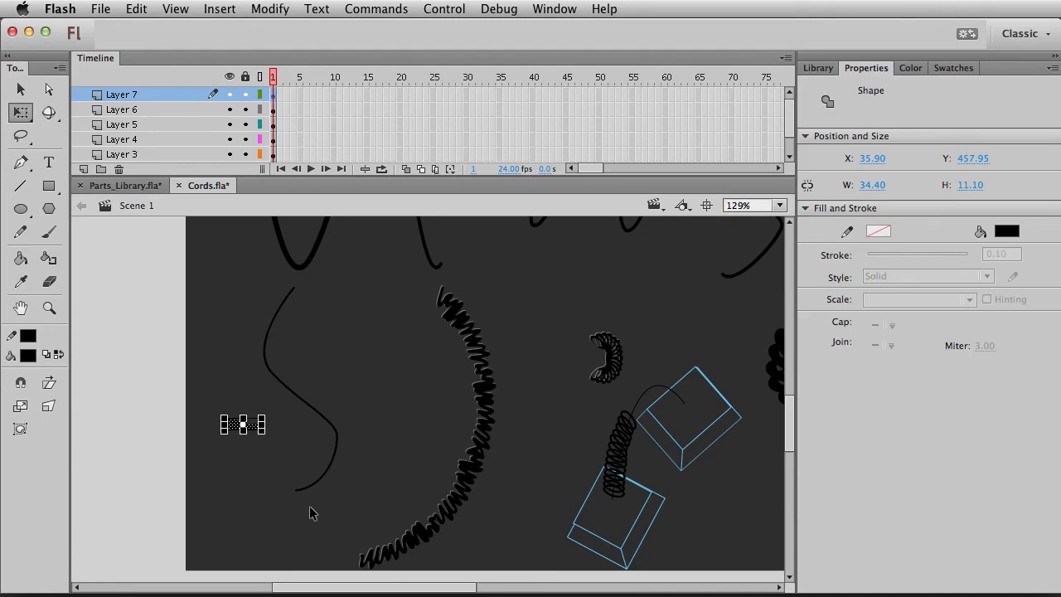
pyautogui.press('F8')
pyautogui.write('cr')
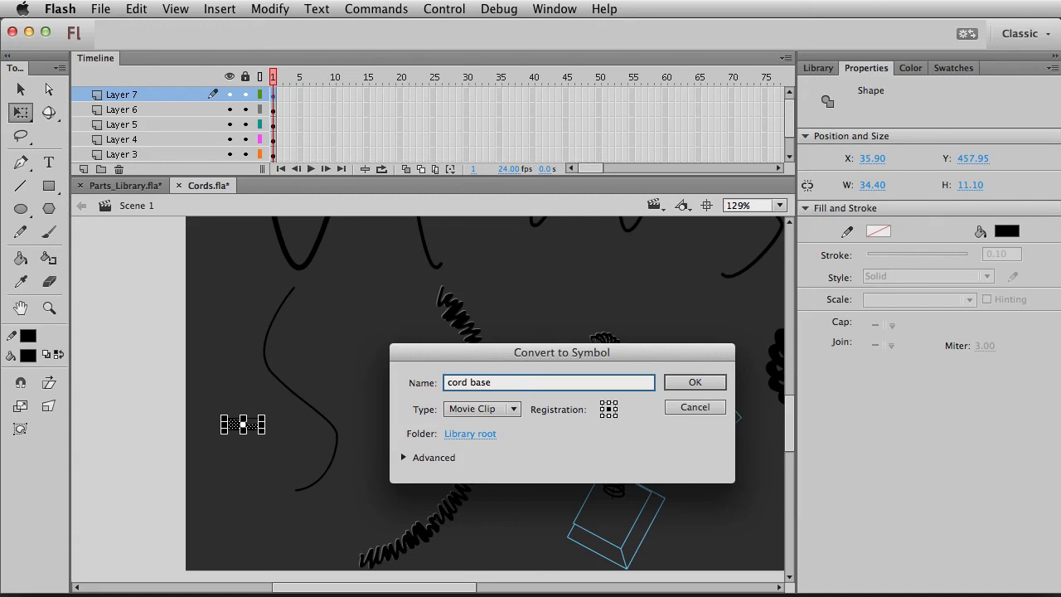
pyautogui.press('Return')
pyautogui.press('v')
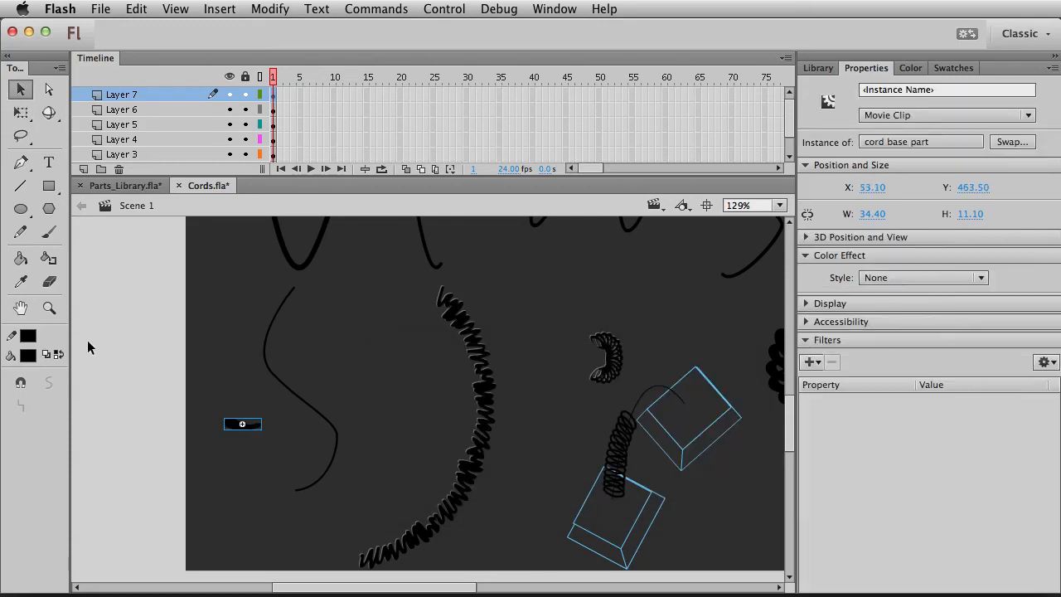
# Place the cord base part at the lower end of the S-curve and tilt it across the path
pyautogui.click(47, 308)
pyautogui.moveTo(214, 294); pyautogui.dragTo(474, 551)
pyautogui.press('v')
pyautogui.moveTo(279, 439); pyautogui.dragTo(419, 539)
pyautogui.press('q')
pyautogui.press('super+z')
pyautogui.press('v')
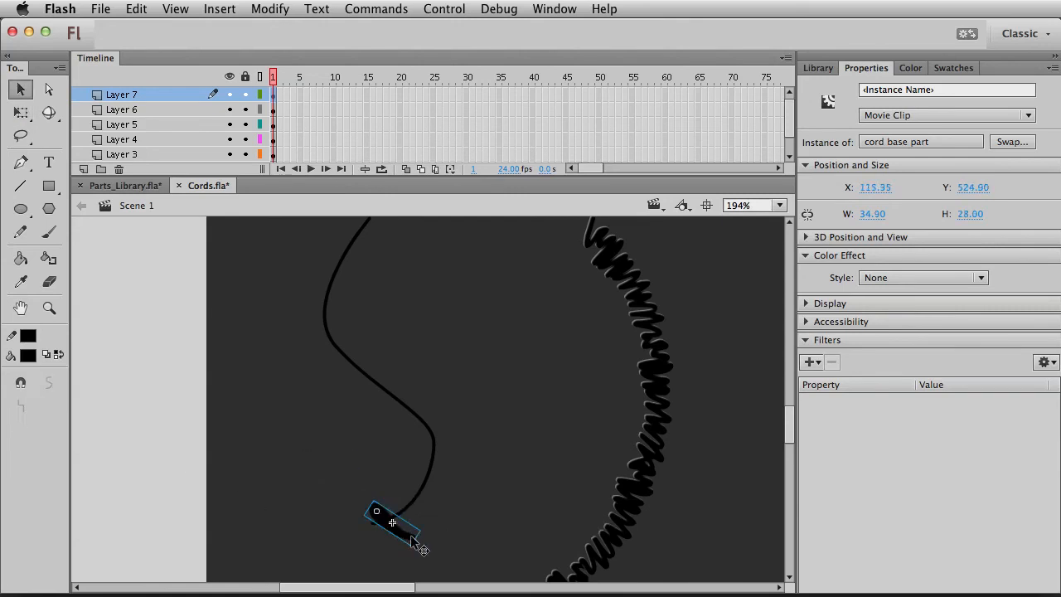
# Add overlapping copies of the cord part up the curve's lower end, rotating each counterclockwise to follow the bend
pyautogui.hotkey('shift', 'Up')
pyautogui.hotkey('shift', 'Right')
pyautogui.press('q')
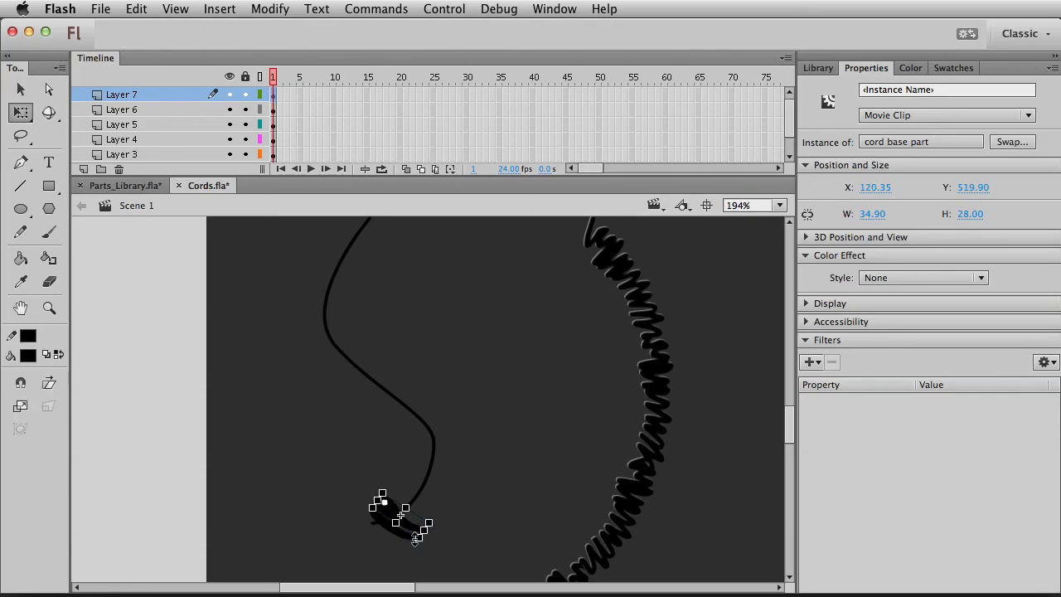
pyautogui.moveTo(432, 559); pyautogui.dragTo(463, 496)
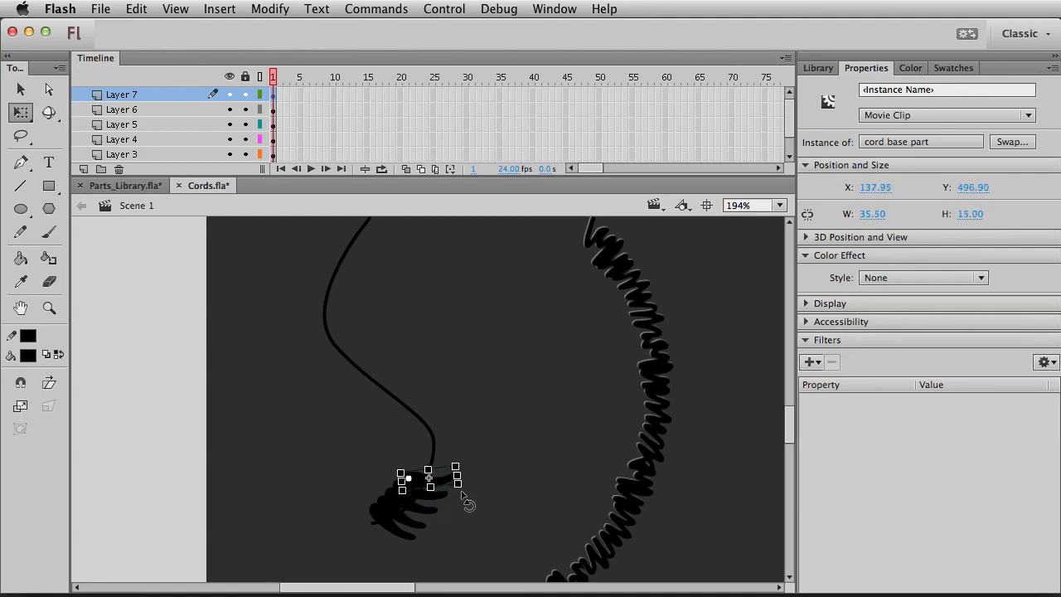
pyautogui.press('v')
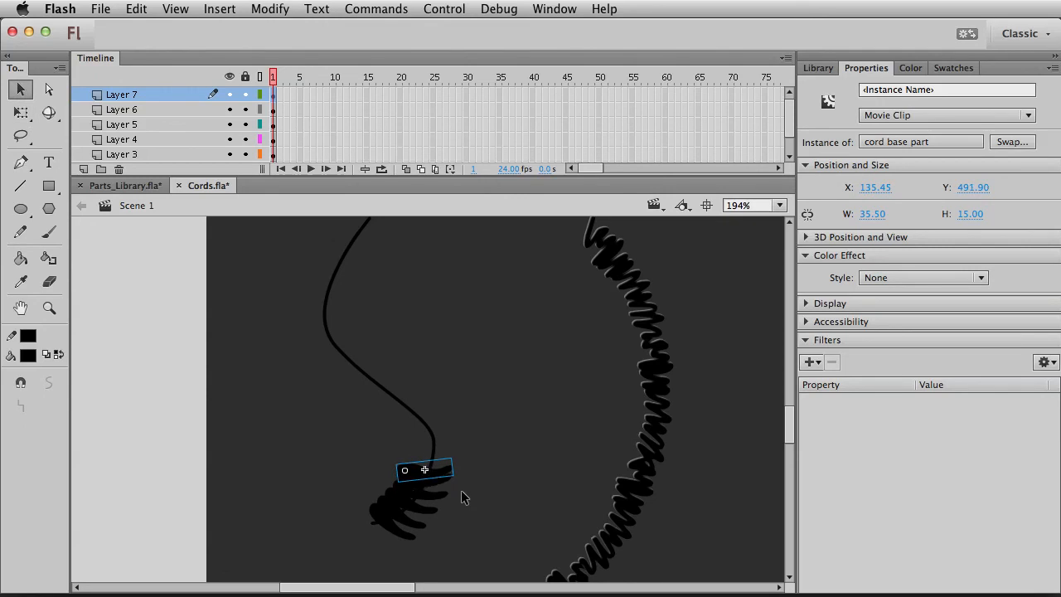
# Rotate the next cord part further counterclockwise and nudge it into line with the curve's lower bend
pyautogui.press('q')
pyautogui.moveTo(462, 491); pyautogui.dragTo(464, 471)
pyautogui.press('v')
pyautogui.hotkey('shift', 'Down')
pyautogui.hotkey('shift', 'Up')
pyautogui.hotkey('shift', 'Right')
pyautogui.press('Down')
pyautogui.press('Down')
pyautogui.press('Left')
pyautogui.press('Left')
pyautogui.press('Left')
pyautogui.press('Down')
pyautogui.press('Down')
pyautogui.press('Up')
pyautogui.press('Up')
pyautogui.press('Up')
pyautogui.press('Up')
pyautogui.press('Up')
# Extend the cord around the bend with steeply tilted parts and nudge the topmost one down and left onto the path
pyautogui.press('q')
pyautogui.moveTo(465, 473); pyautogui.dragTo(458, 413)
pyautogui.press('v')
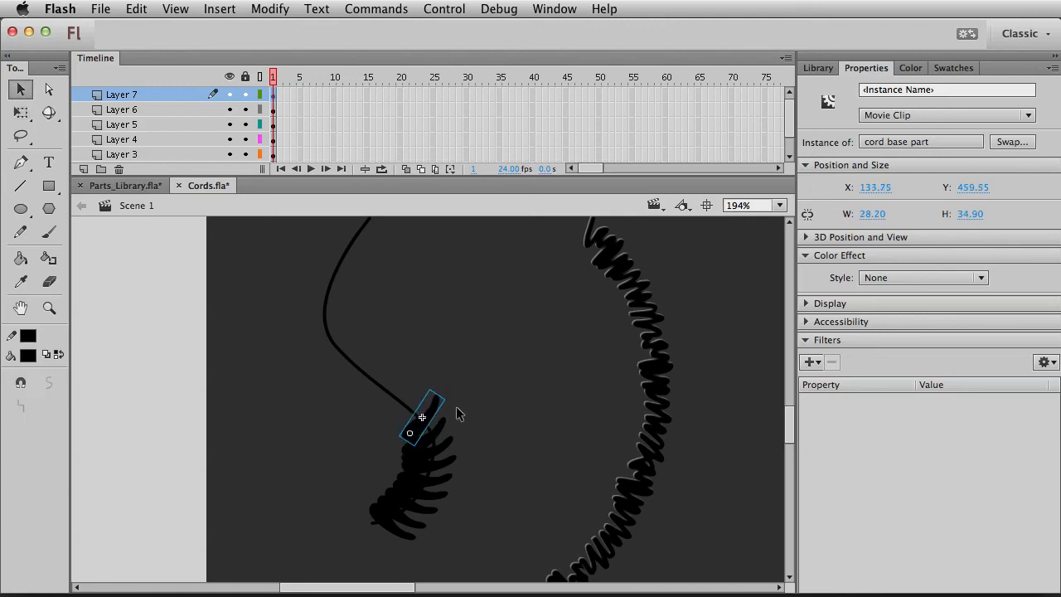
pyautogui.press('Down')
pyautogui.press('Left')
pyautogui.press('Down')
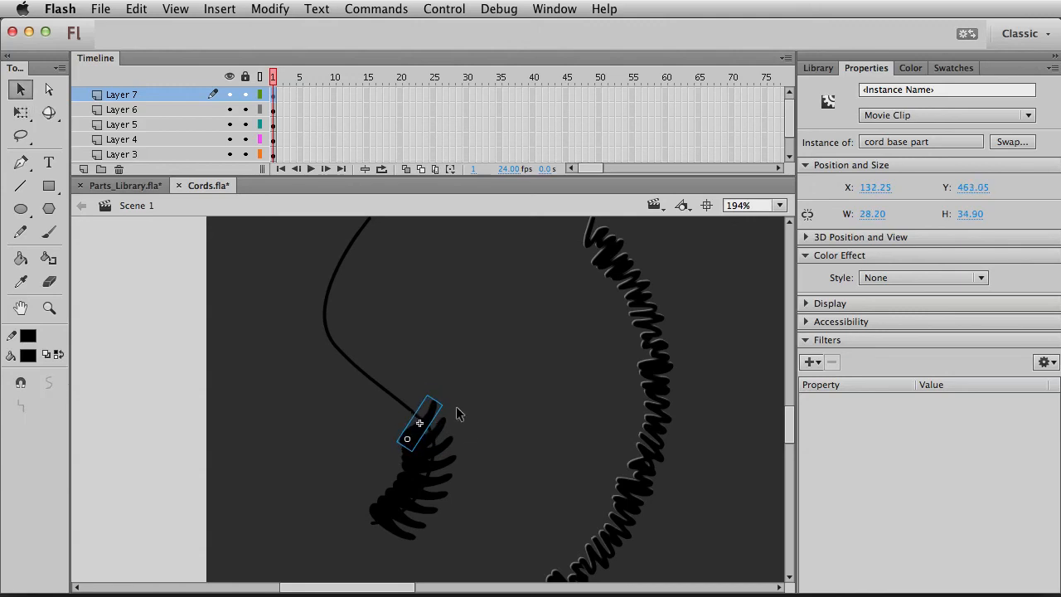
# Select all placed cord parts without the guide curve, duplicate them and move the copy 50 px up
pyautogui.moveTo(496, 367); pyautogui.dragTo(319, 582)
pyautogui.click(384, 374)
pyautogui.moveTo(493, 373); pyautogui.dragTo(336, 585)
pyautogui.keyDown('shift'); pyautogui.click(386, 396); pyautogui.keyUp('shift')
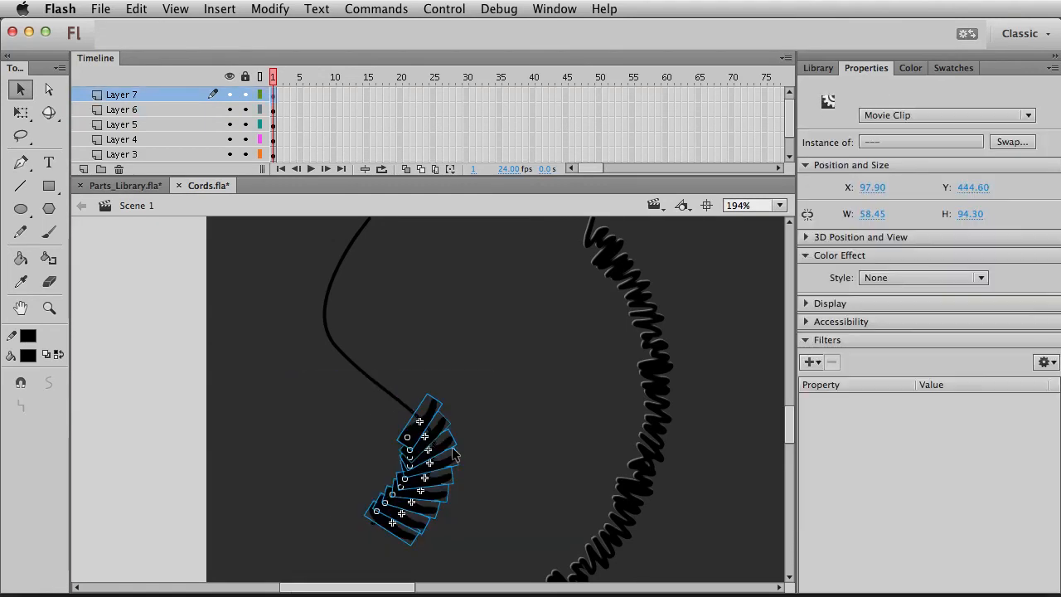
pyautogui.hotkey('shift', 'Up')
pyautogui.hotkey('shift', 'Up')
pyautogui.hotkey('shift', 'Up')
pyautogui.hotkey('shift', 'Up')
pyautogui.hotkey('shift', 'Up')
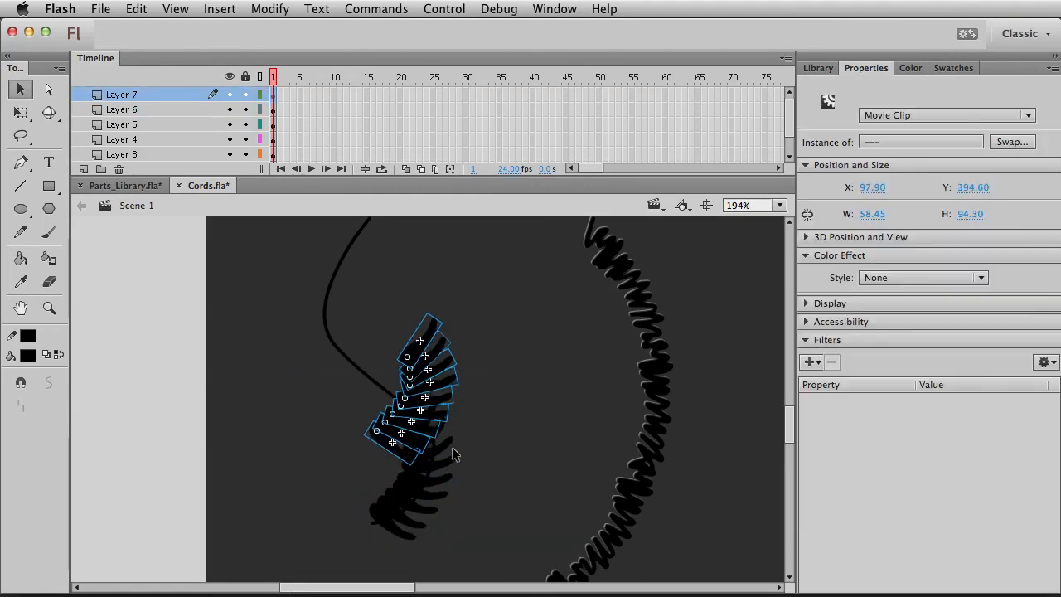
# Rotate the duplicated cord section counterclockwise and position it along the middle diagonal of the S-curve, joining the lower section
pyautogui.press('q')
pyautogui.moveTo(448, 461); pyautogui.dragTo(497, 357)
pyautogui.press('v')
pyautogui.moveTo(418, 411); pyautogui.dragTo(393, 411)
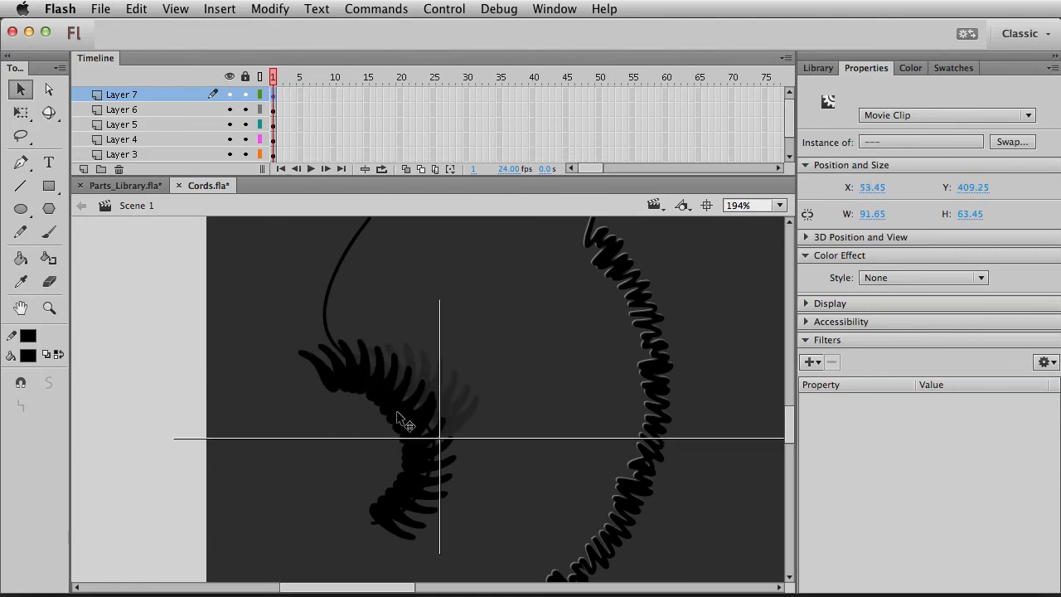
pyautogui.moveTo(406, 424); pyautogui.dragTo(407, 425)
# Try to nudge the rotated cord section up and left along the curve, and undo the move
pyautogui.press('Up')
pyautogui.press('Up')
pyautogui.press('Up')
pyautogui.press('Left')
pyautogui.press('Left')
pyautogui.press('Left')
pyautogui.press('Left')
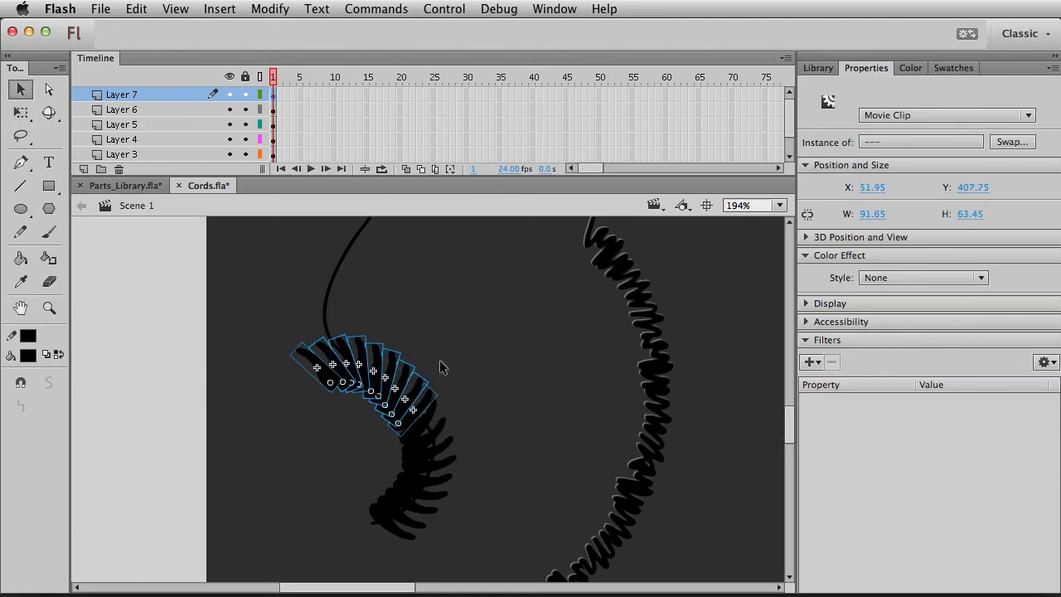
pyautogui.click(531, 424)
pyautogui.hotkey('ctrl', 'z')
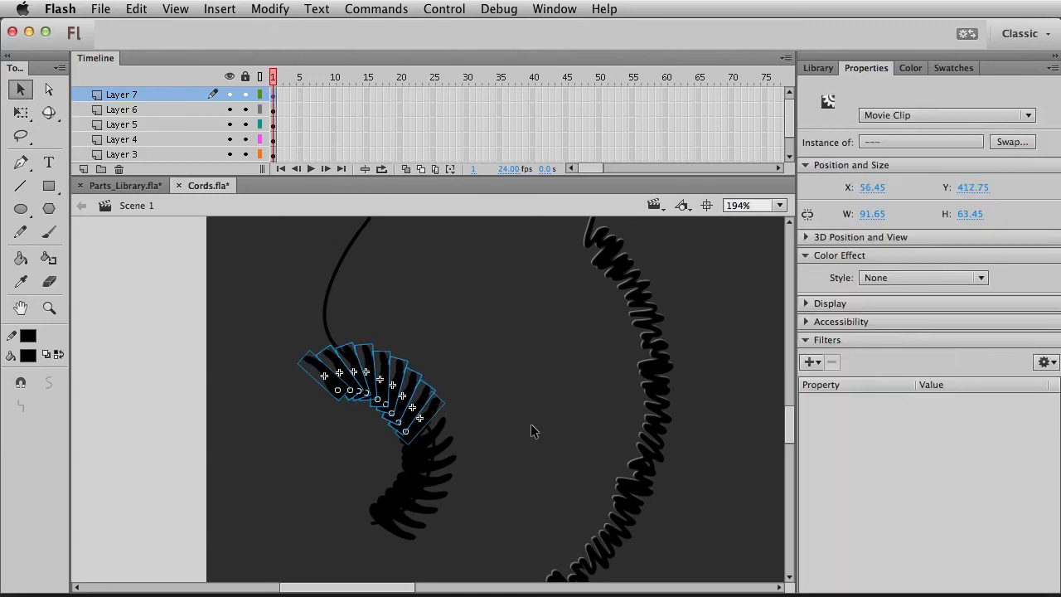
# Rotate the upper cord section slightly counterclockwise and nudge it left and down to follow the S-curve
pyautogui.press('q')
pyautogui.moveTo(457, 452); pyautogui.dragTo(456, 437)
pyautogui.press('v')
pyautogui.press('Left')
pyautogui.press('Left')
pyautogui.press('Left')
pyautogui.press('Left')
pyautogui.press('Left')
pyautogui.press('Down')
pyautogui.click(457, 439)
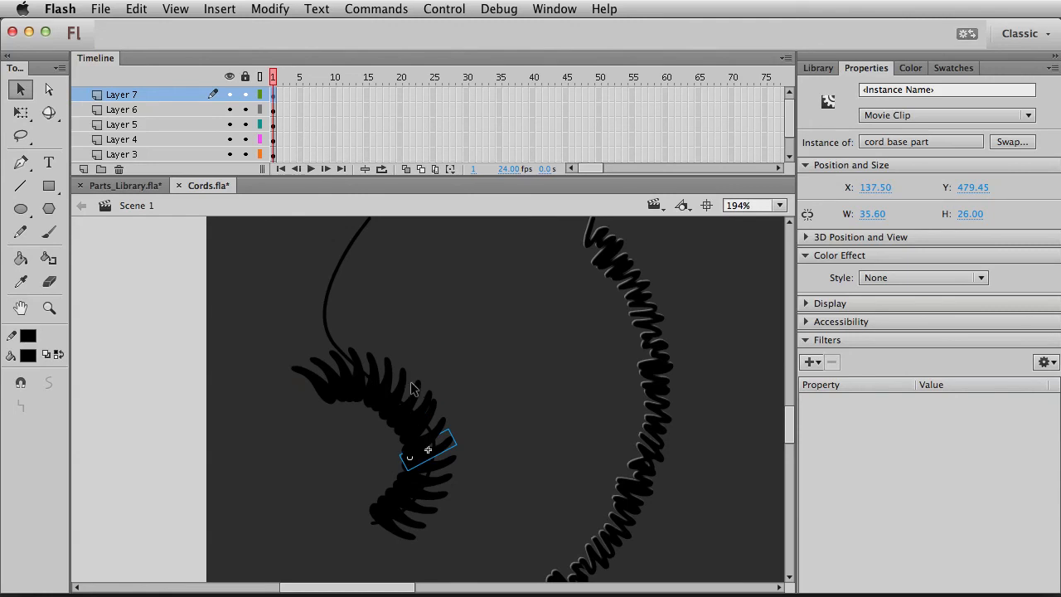
# Rotate individual parts in the middle of the upper cord section and nudge them up to align with the diagonal
pyautogui.click(369, 368)
pyautogui.press('q')
pyautogui.click(397, 365)
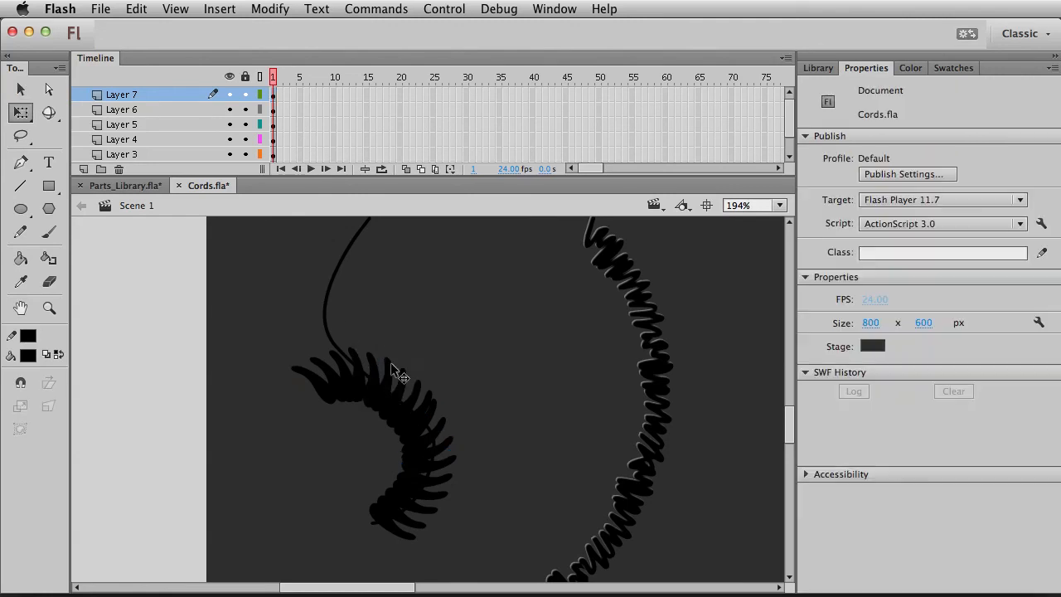
pyautogui.click(400, 367)
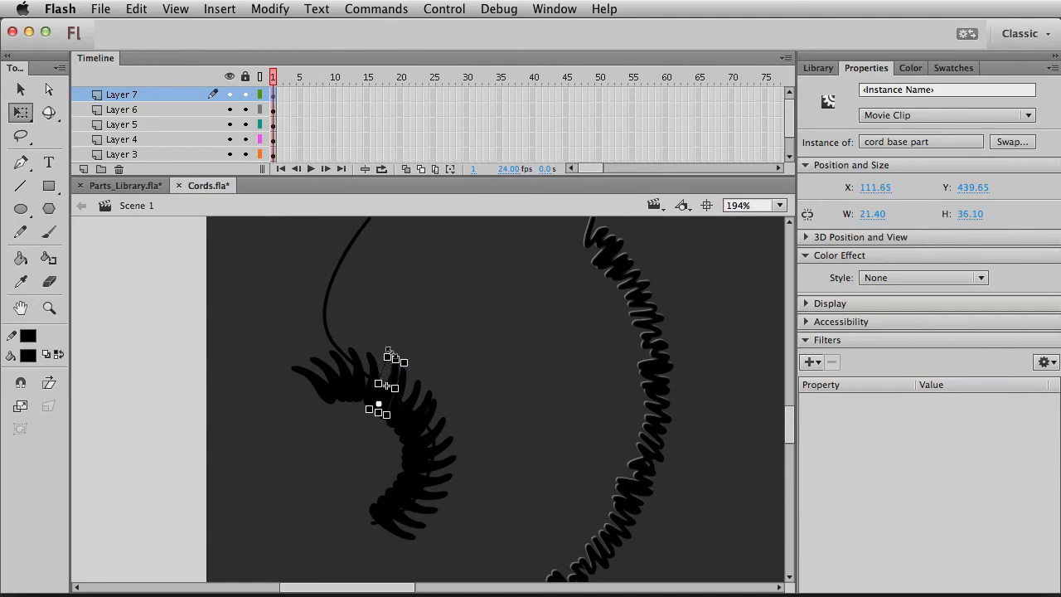
pyautogui.moveTo(393, 359)
pyautogui.mouseDown()
pyautogui.moveTo(356, 358)
pyautogui.moveTo(368, 351)
pyautogui.moveTo(399, 369)
pyautogui.moveTo(384, 353)
pyautogui.moveTo(337, 353)
pyautogui.moveTo(394, 339)
pyautogui.mouseUp()
pyautogui.press('v')
pyautogui.press('q')
pyautogui.press('v')
pyautogui.press('Up')
pyautogui.press('Up')
pyautogui.press('Up')
pyautogui.press('Up')
pyautogui.press('Up')
pyautogui.press('q')
# Shift the remaining tilted parts of the upper section left and vertically so they sit along the guide curve
pyautogui.press('v')
pyautogui.press('Left')
pyautogui.press('Left')
pyautogui.press('Left')
pyautogui.press('Left')
pyautogui.press('Left')
pyautogui.press('Down')
pyautogui.press('Down')
pyautogui.press('Down')
pyautogui.press('Down')
pyautogui.press('Down')
pyautogui.press('Left')
pyautogui.press('Left')
pyautogui.press('Left')
pyautogui.press('Left')
pyautogui.press('Left')
pyautogui.press('Up')
pyautogui.press('Up')
pyautogui.press('Up')
pyautogui.press('Up')
pyautogui.press('Right')
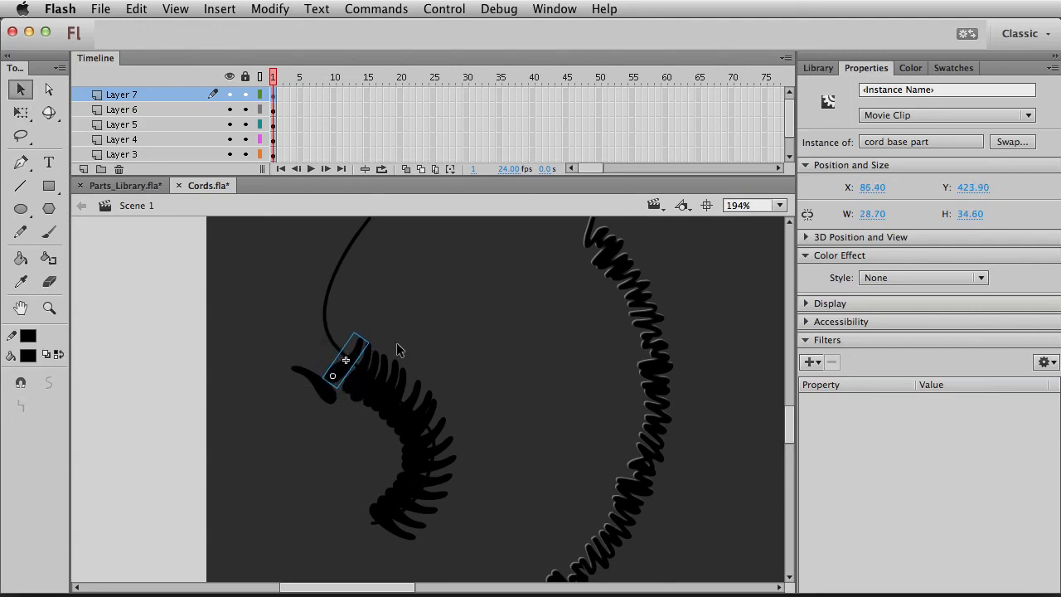
# Even out the spacing near the section's upper end by nudging one part left and the tilted end part down
pyautogui.click(360, 378)
pyautogui.press('Left')
pyautogui.press('Left')
pyautogui.press('Left')
pyautogui.press('Left')
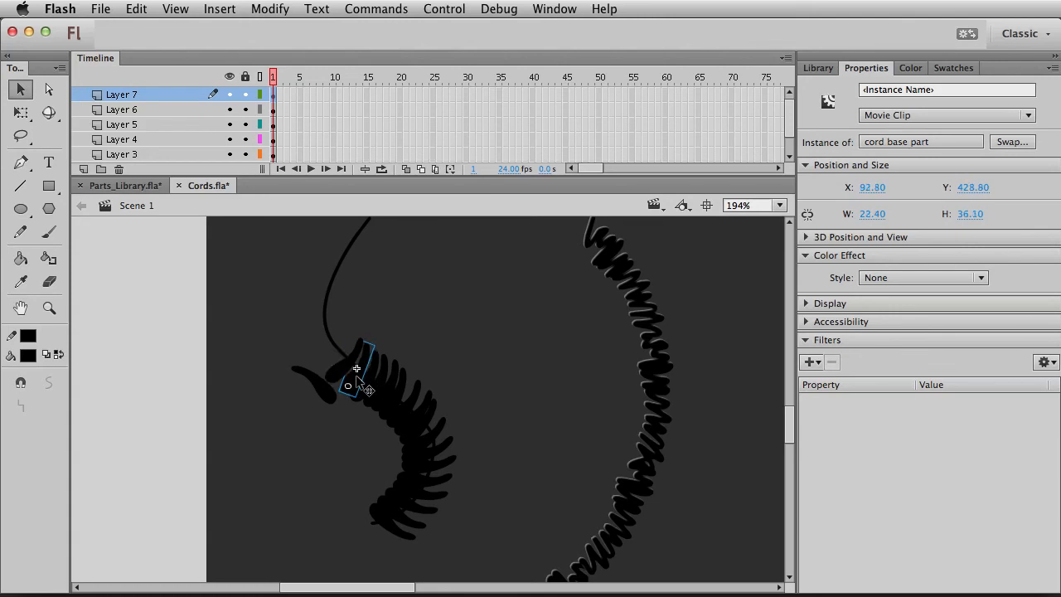
pyautogui.click(325, 370)
pyautogui.doubleClick(341, 376)
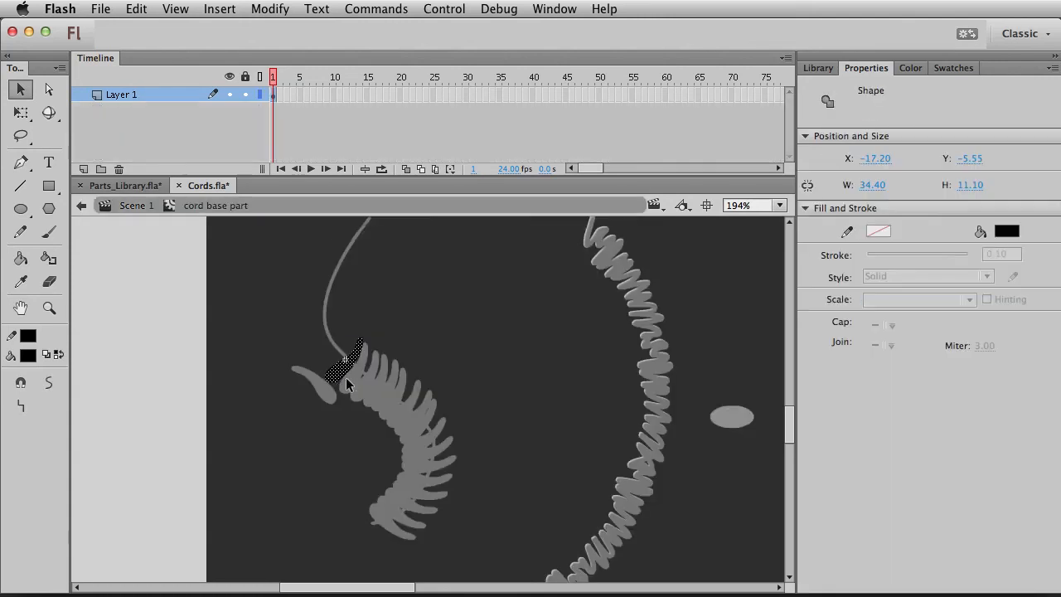
pyautogui.doubleClick(402, 324)
pyautogui.press('Down')
pyautogui.press('Down')
pyautogui.press('Down')
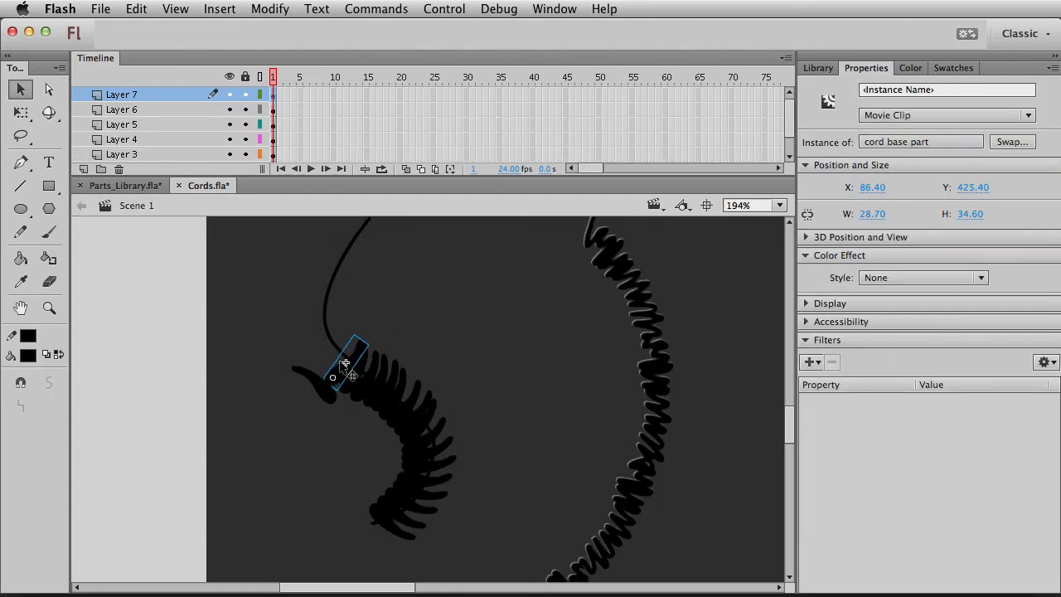
# Rotate the stray leftmost part clockwise and move it up to the end of the aligned row
pyautogui.click(306, 375)
pyautogui.press('q')
pyautogui.moveTo(294, 358); pyautogui.dragTo(395, 362)
pyautogui.hotkey('shift', 'Up')
pyautogui.hotkey('shift', 'Up')
pyautogui.hotkey('shift', 'Up')
pyautogui.hotkey('shift', 'Left')
pyautogui.press('Up')
pyautogui.press('Up')
pyautogui.press('Up')
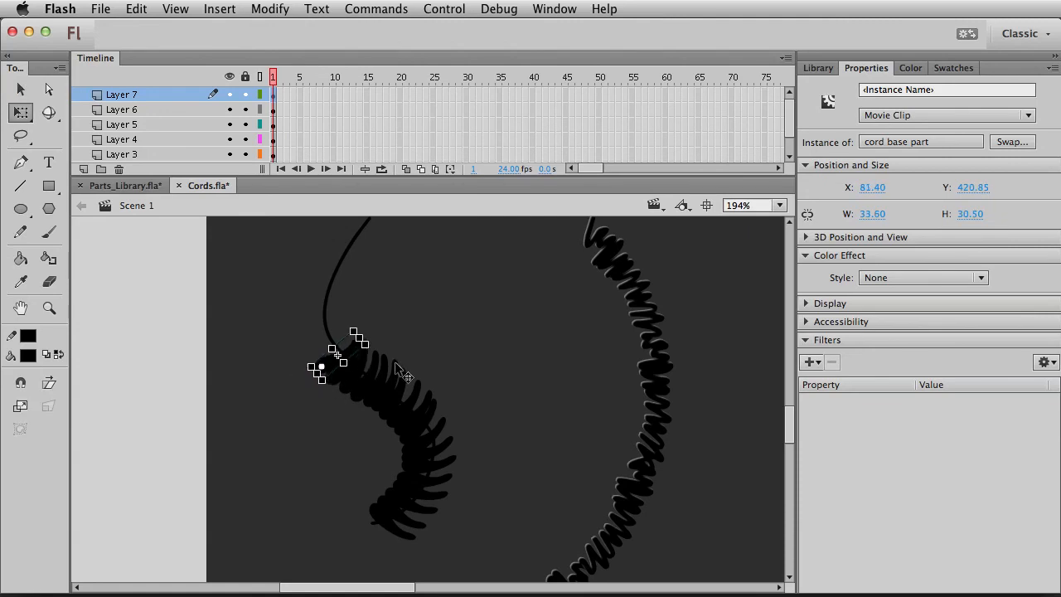
# Fine-tune the end part's rotation and nudge it down together with the neighbouring part
pyautogui.press('v')
pyautogui.click(408, 329)
pyautogui.click(328, 369)
pyautogui.press('q')
pyautogui.press('v')
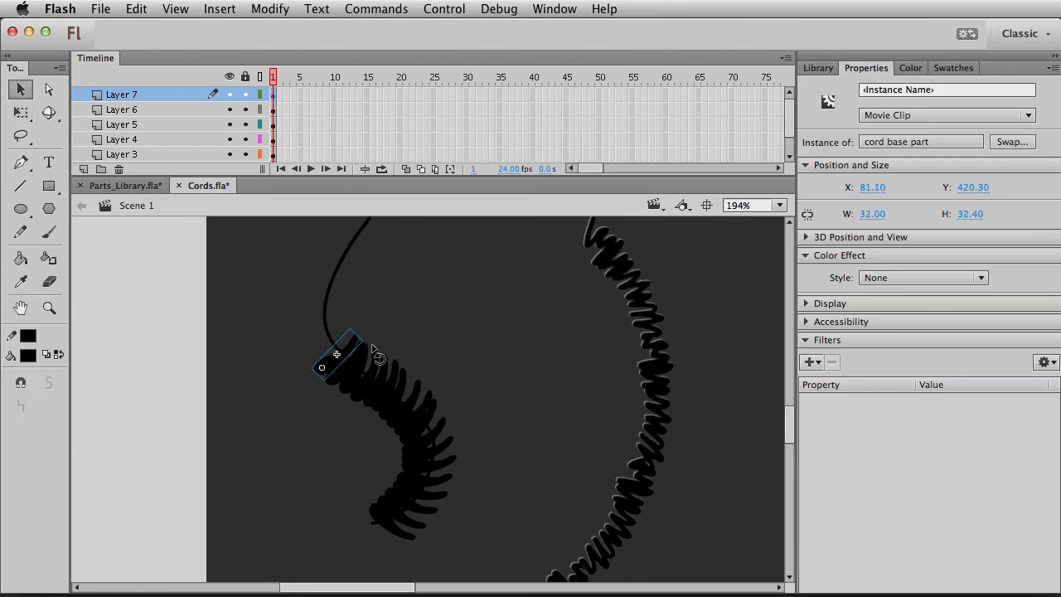
pyautogui.keyDown('shift'); pyautogui.click(344, 393); pyautogui.keyUp('shift')
pyautogui.press('Down')
pyautogui.press('Down')
pyautogui.press('Down')
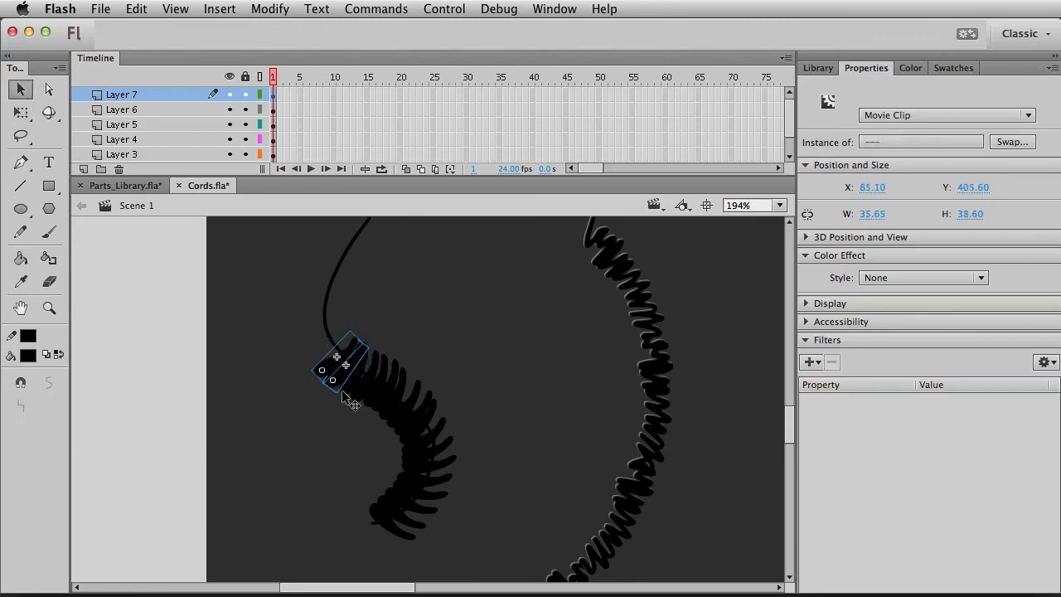
# Duplicate the two end parts, move the copies up and left, and rotate them clockwise into the upper bend
pyautogui.hotkey('shift', 'Up')
pyautogui.hotkey('shift', 'Left')
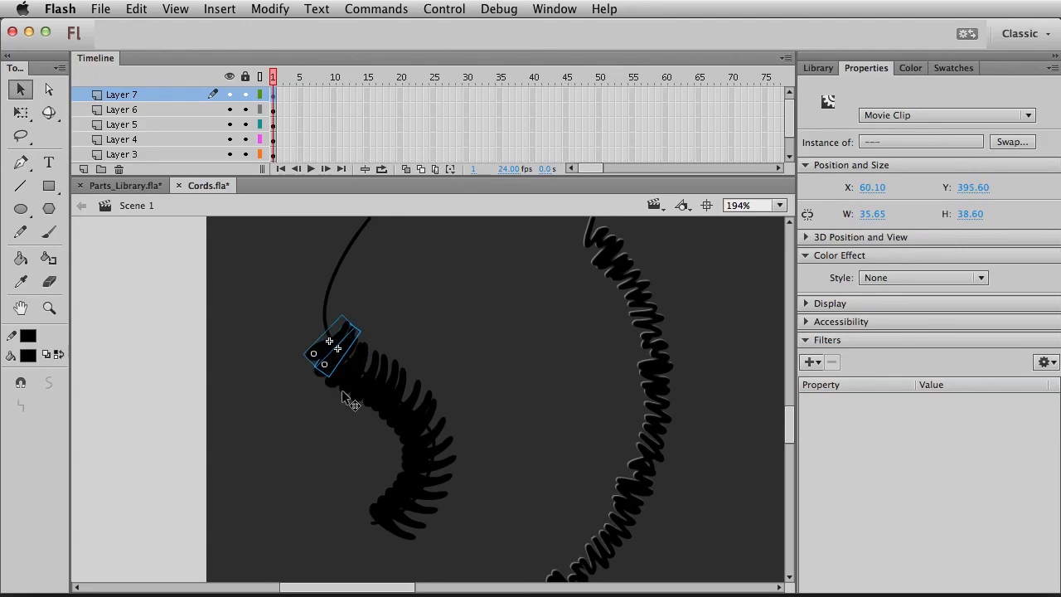
pyautogui.press('q')
pyautogui.moveTo(384, 319); pyautogui.dragTo(396, 324)
pyautogui.press('v')
pyautogui.press('Left')
pyautogui.press('Left')
pyautogui.press('Left')
pyautogui.press('Left')
pyautogui.press('Up')
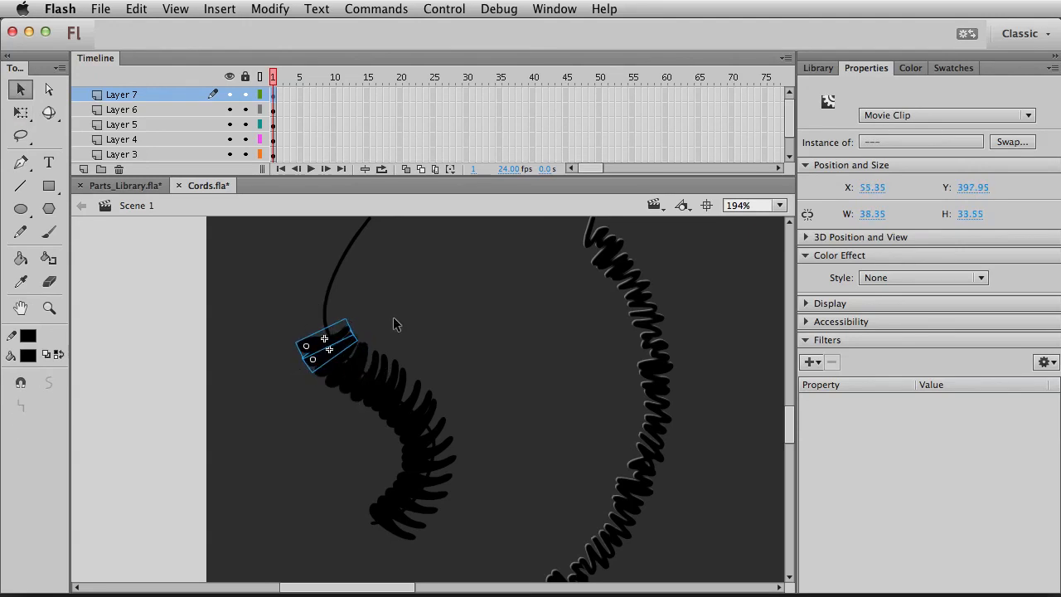
# Move the end part's transformation point to its inner end and add progressively rotated copies upward around the upper bend
pyautogui.click(396, 324)
pyautogui.click(319, 342)
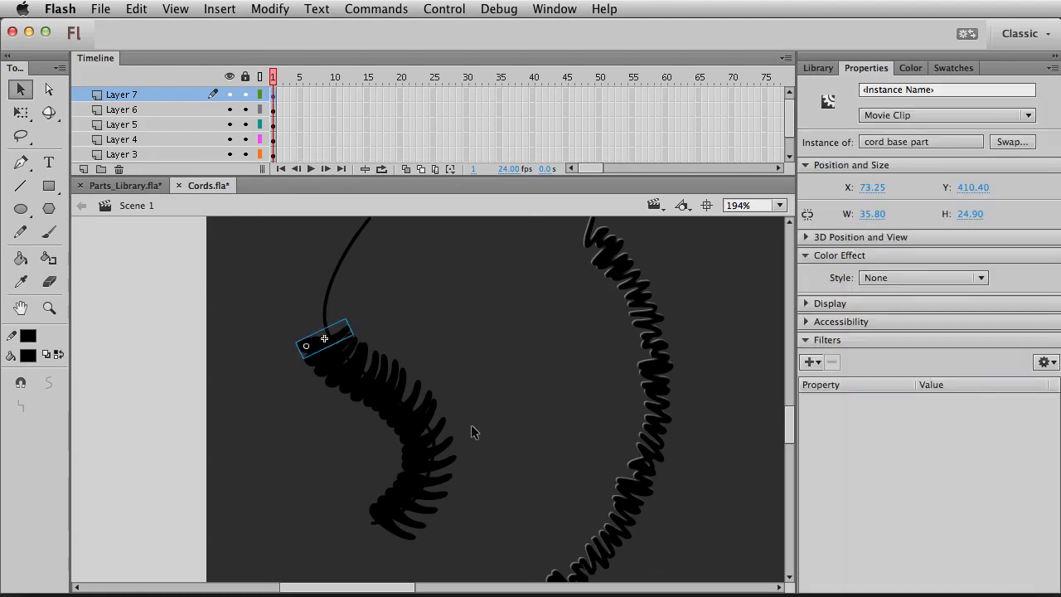
pyautogui.press('q')
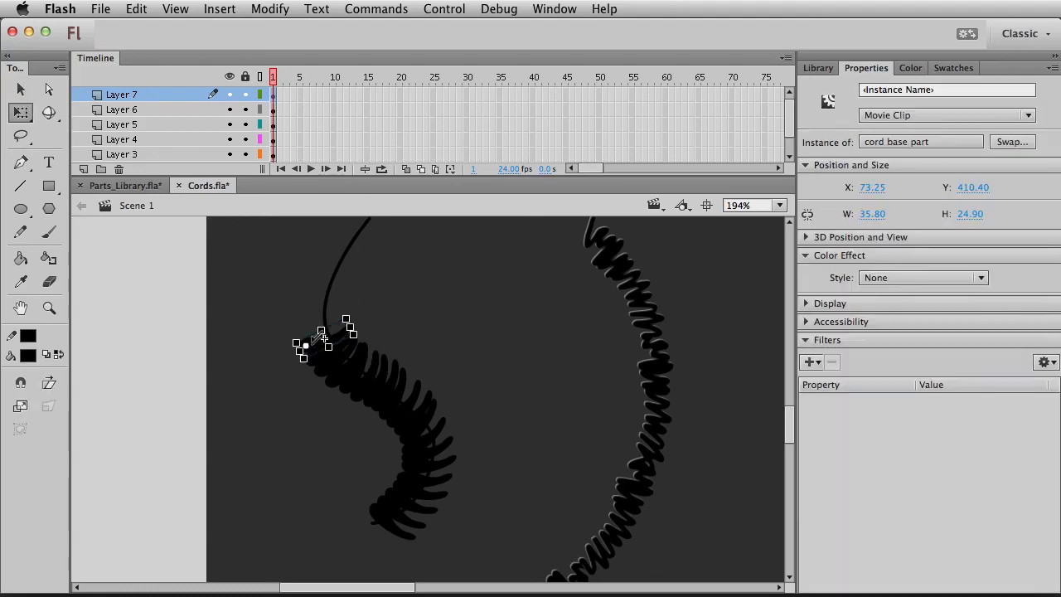
pyautogui.moveTo(306, 345); pyautogui.dragTo(351, 330)
pyautogui.hotkey('shift', 'Up')
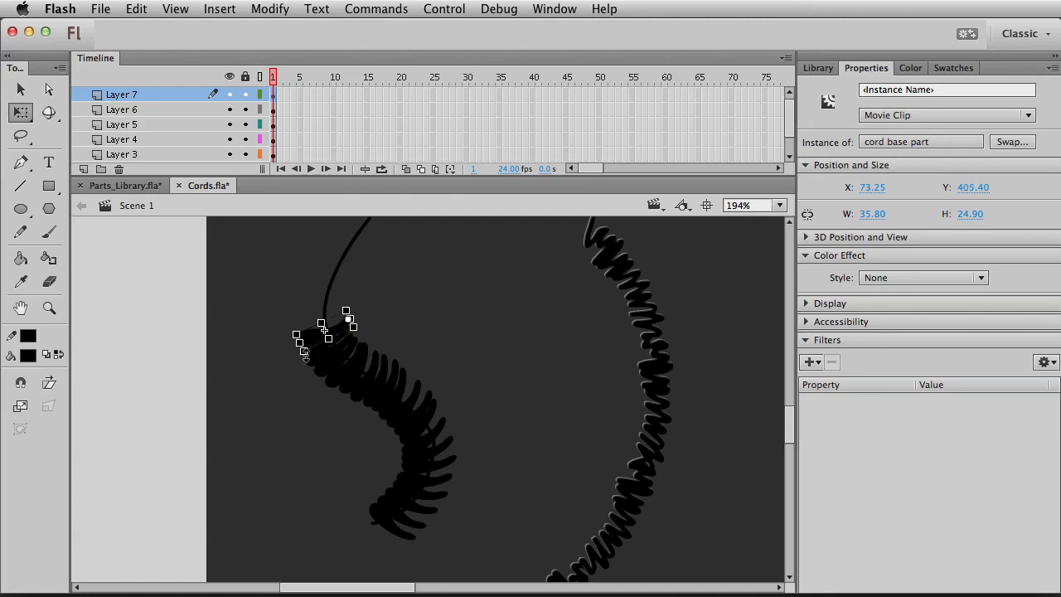
pyautogui.moveTo(306, 360); pyautogui.dragTo(303, 247)
pyautogui.hotkey('shift', 'Up')
pyautogui.hotkey('shift', 'Up')
pyautogui.press('v')
pyautogui.hotkey('shift', 'Up')
pyautogui.press('q')
pyautogui.moveTo(514, 306); pyautogui.dragTo(511, 341)
pyautogui.hotkey('shift', 'Up')
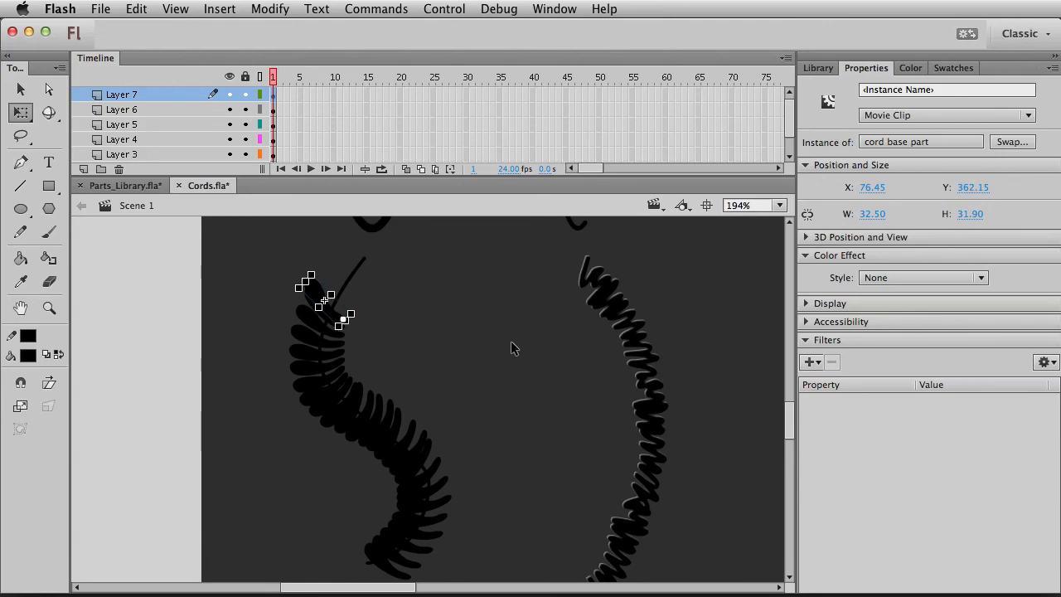
# Finish the cord's upper end with two more parts rotated clockwise and placed to the right along the curve
pyautogui.moveTo(306, 265); pyautogui.dragTo(351, 248)
pyautogui.press('v')
pyautogui.press('Right')
pyautogui.press('Right')
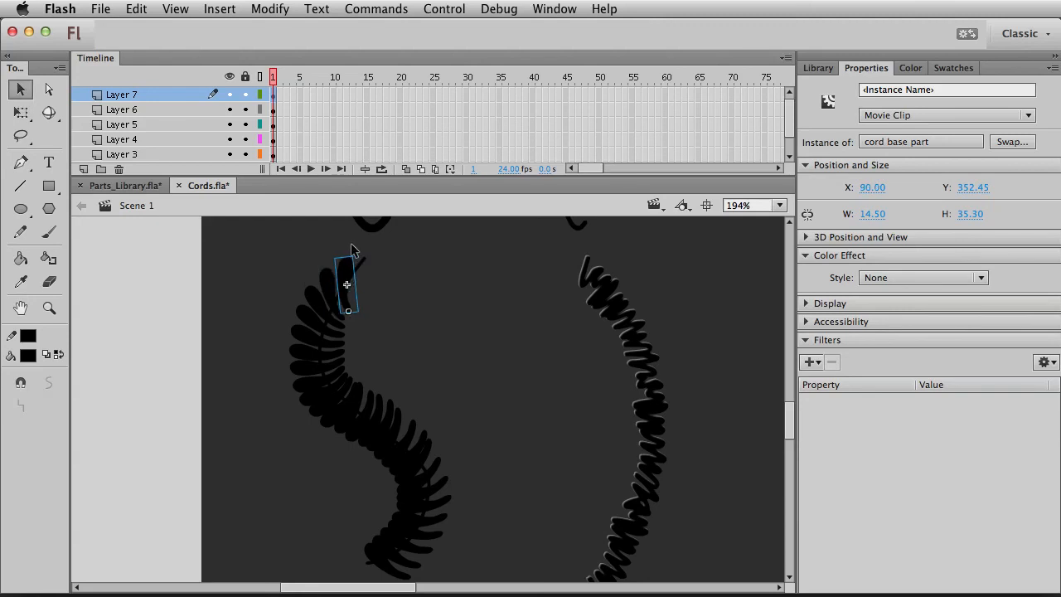
pyautogui.click(389, 372)
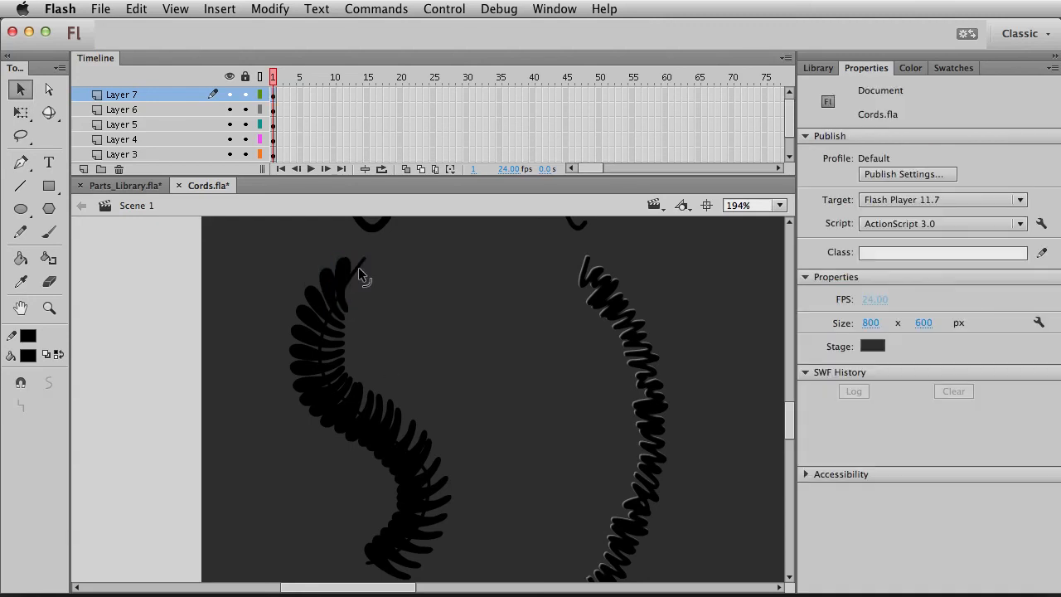
pyautogui.click(353, 266)
pyautogui.hotkey('shift', 'Right')
pyautogui.press('q')
pyautogui.moveTo(376, 257); pyautogui.dragTo(391, 251)
pyautogui.press('v')
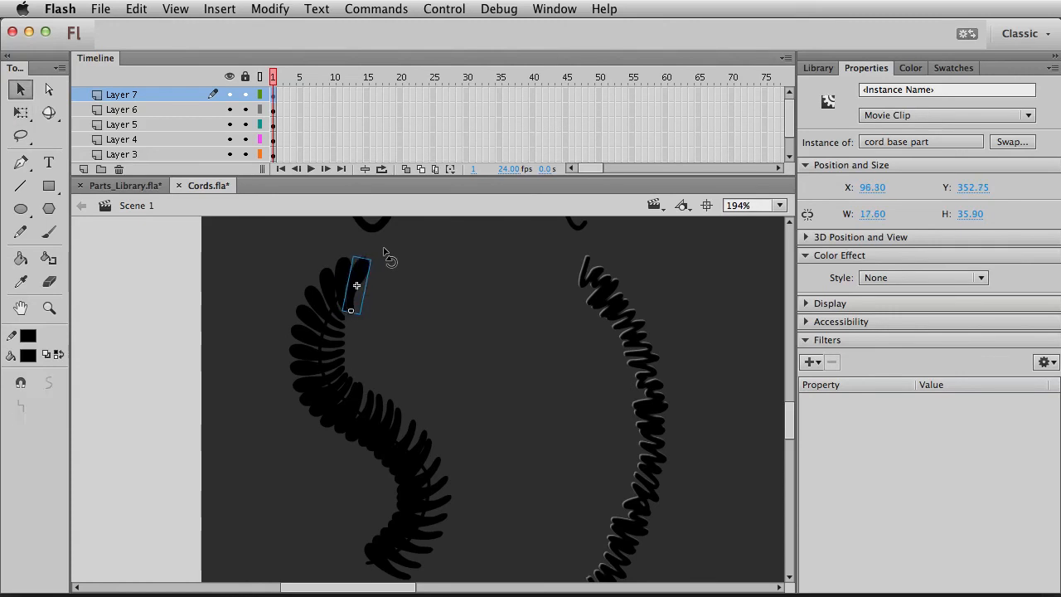
# Rotate one part above the lower bend clockwise to even the gaps between the cord's ribs
pyautogui.click(423, 306)
pyautogui.scroll(-5, 425, 364)
pyautogui.scroll(4, 427, 387)
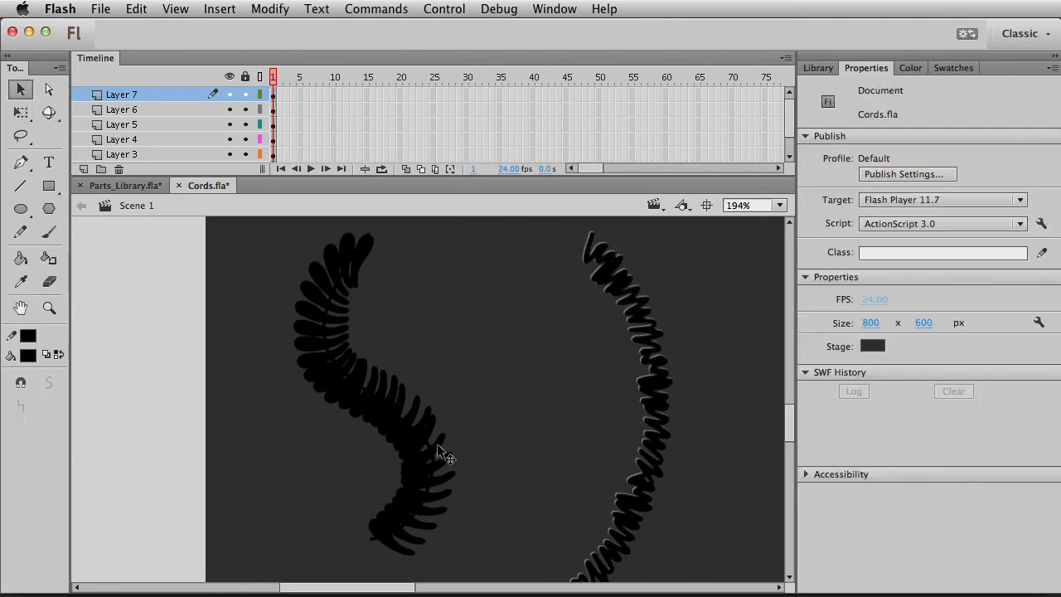
pyautogui.click(431, 420)
pyautogui.press('q')
pyautogui.moveTo(437, 418); pyautogui.dragTo(457, 423)
pyautogui.press('v')
pyautogui.click(423, 349)
# Edit the "cord base part" symbol in place, bulge its lower edge outward, and return to the scene
pyautogui.doubleClick(443, 519)
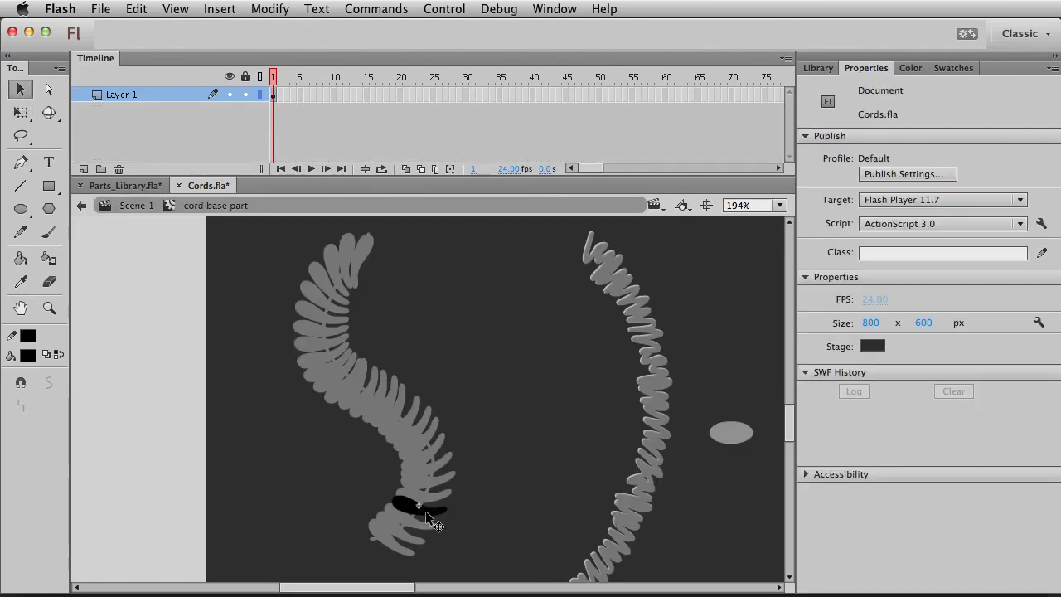
pyautogui.moveTo(426, 520); pyautogui.dragTo(431, 519)
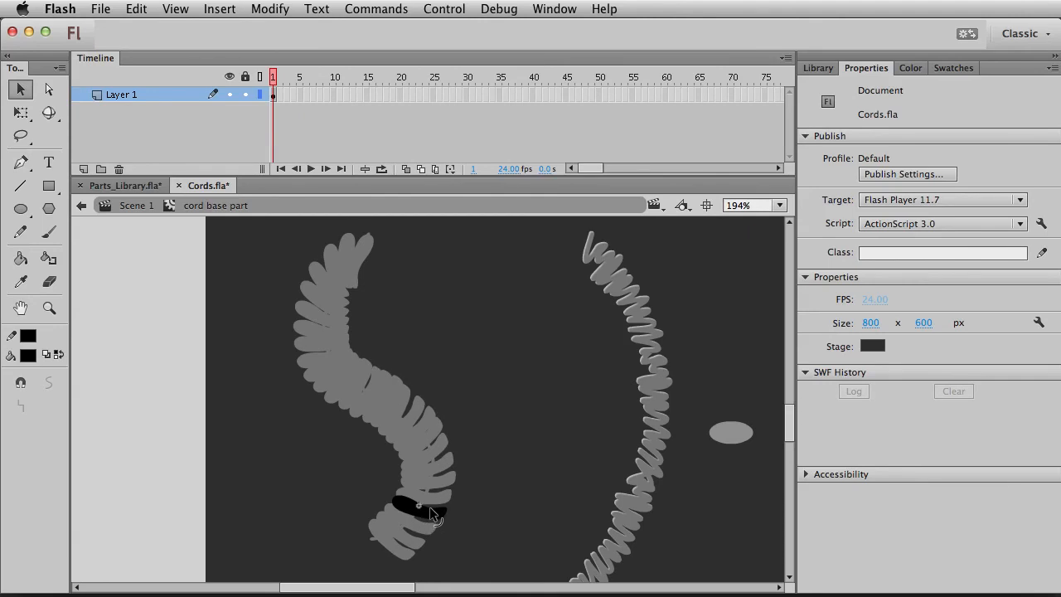
pyautogui.doubleClick(522, 503)
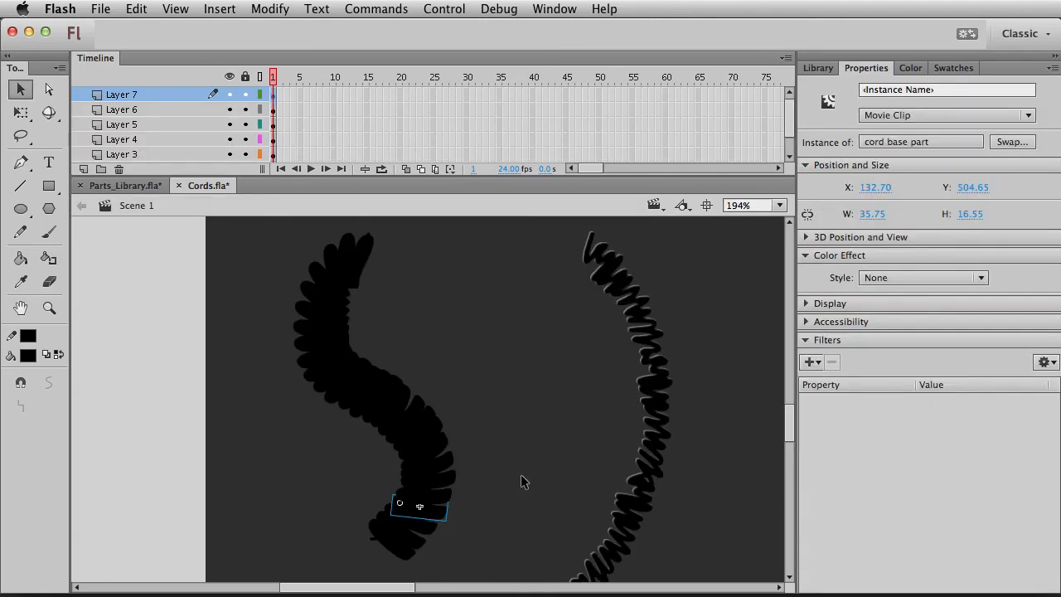
# Reshape the "cord base part" symbol again by curving its upper edge inward, and return to the scene at 100% zoom
pyautogui.doubleClick(448, 519)
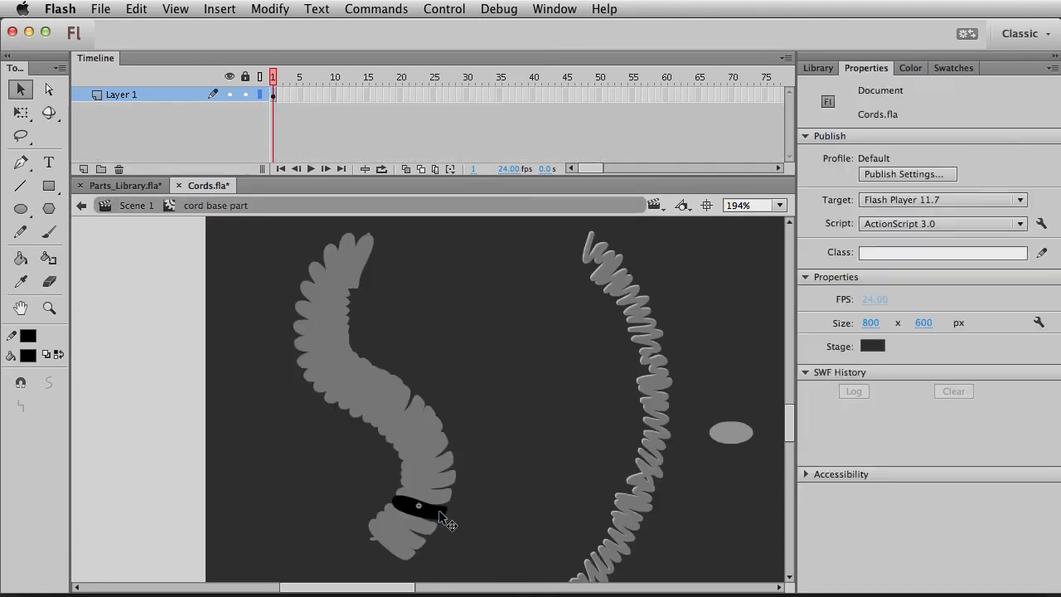
pyautogui.moveTo(424, 505); pyautogui.dragTo(423, 508)
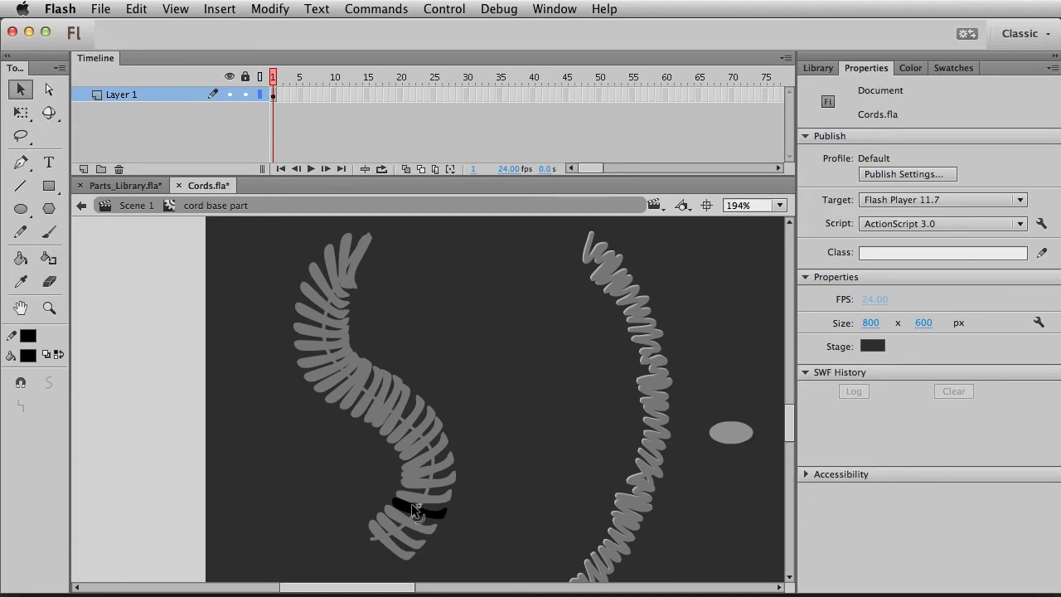
pyautogui.doubleClick(526, 487)
pyautogui.click(525, 487)
pyautogui.press('super+1')
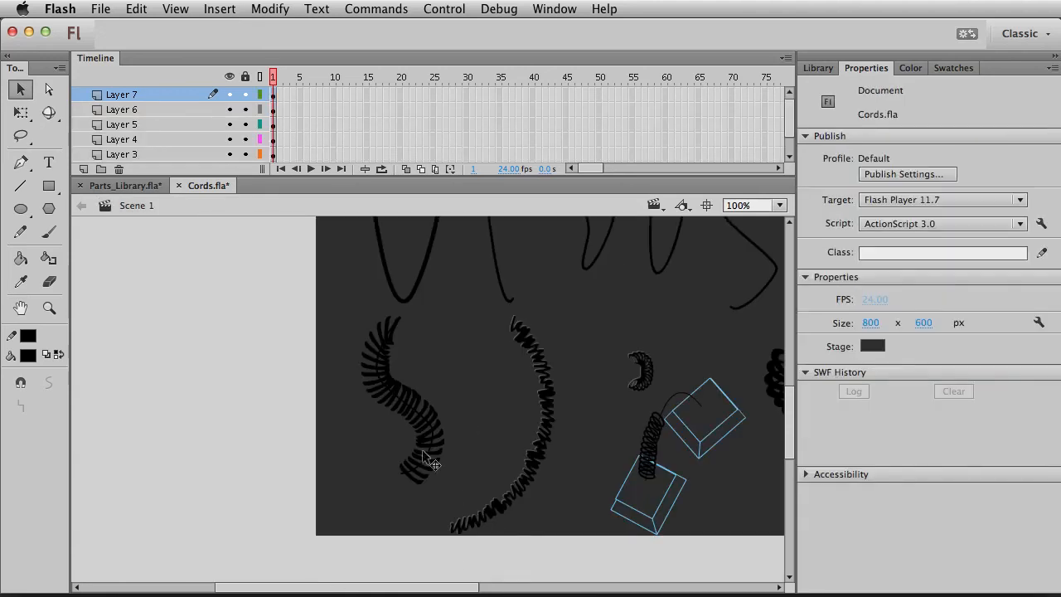
# Lock Layer 7, which holds the cord's rib parts
pyautogui.moveTo(463, 487); pyautogui.dragTo(327, 304)
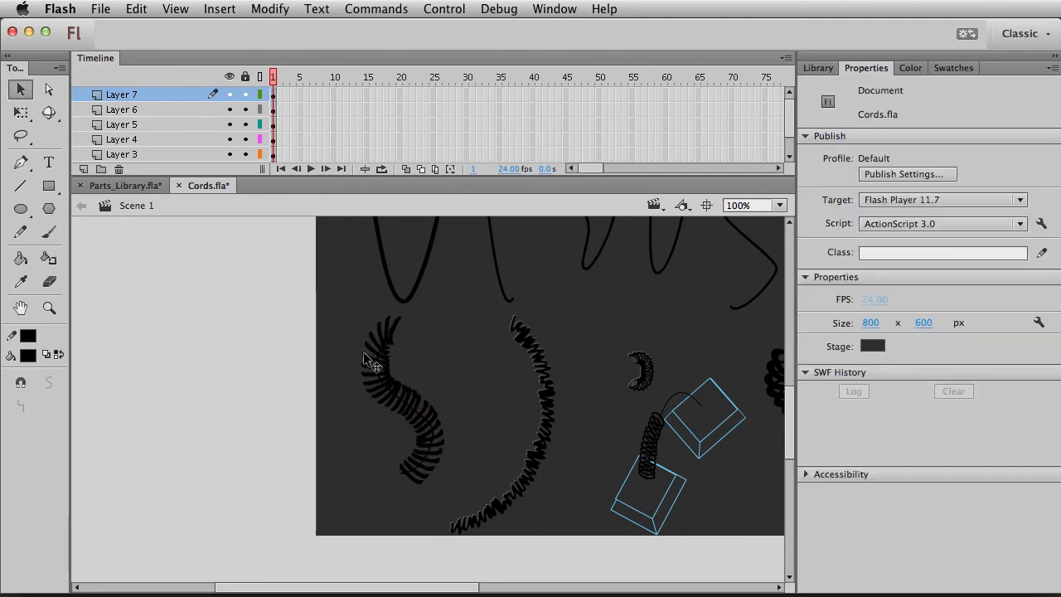
pyautogui.click(358, 357)
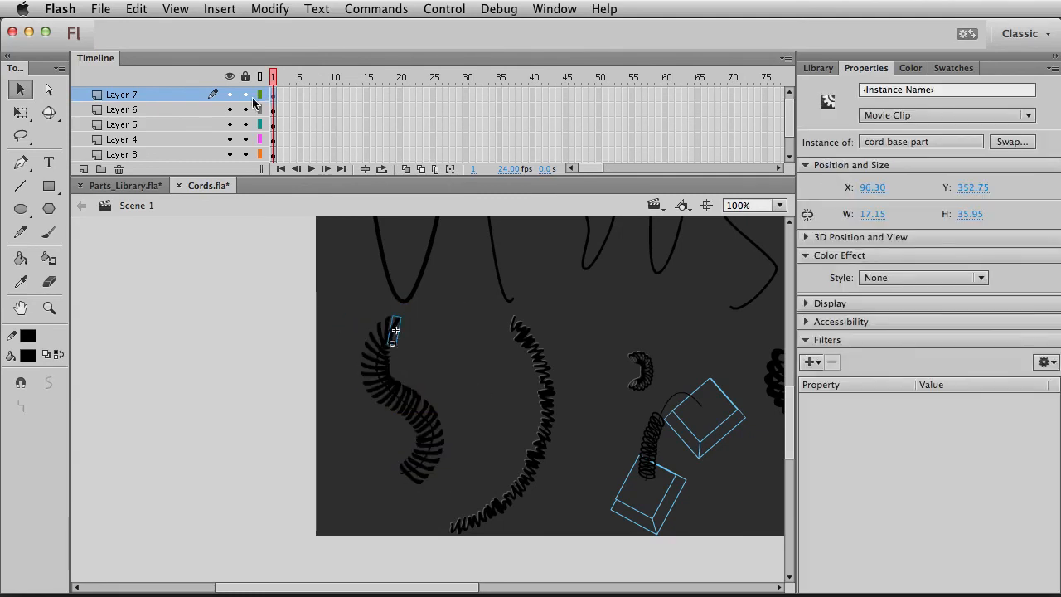
pyautogui.click(245, 94)
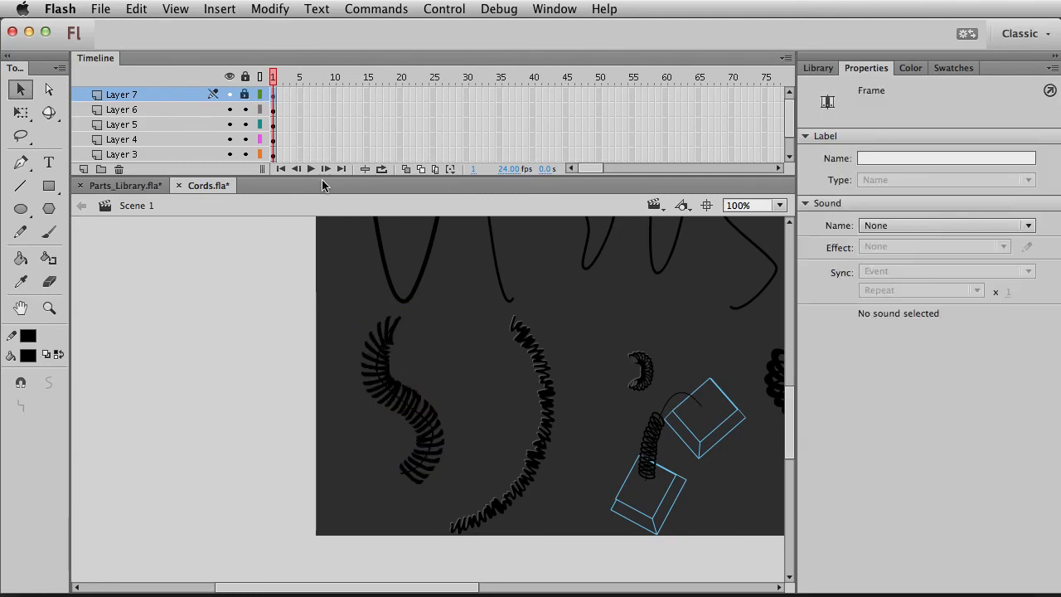
pyautogui.click(384, 359)
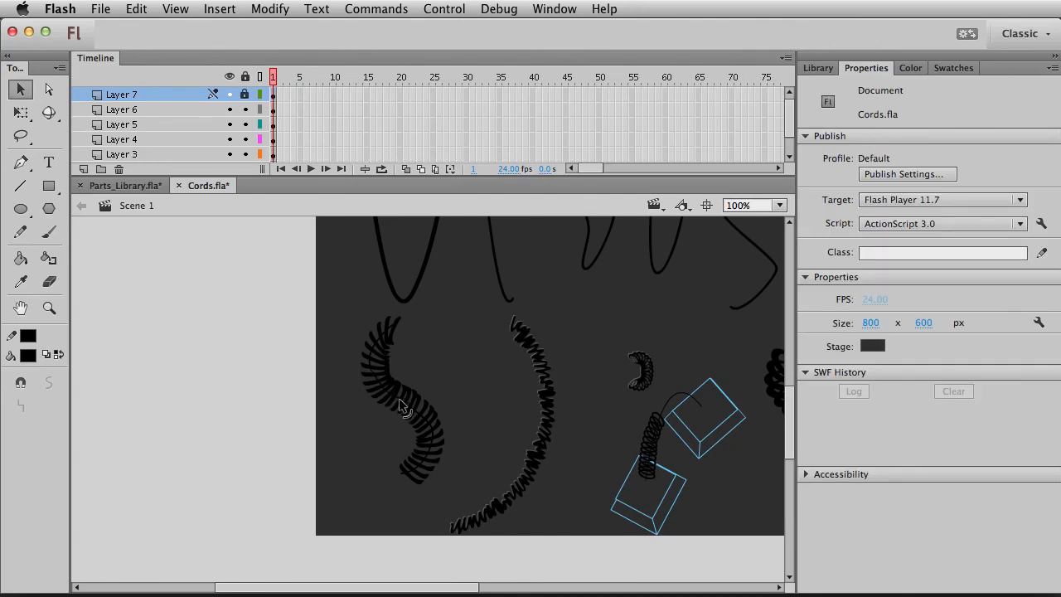
# Thicken the S-shaped guide curve on Layer 6 to a stroke of about 18 and pull its upper end back inside the ribs
pyautogui.click(411, 415)
pyautogui.moveTo(874, 256); pyautogui.dragTo(881, 259)
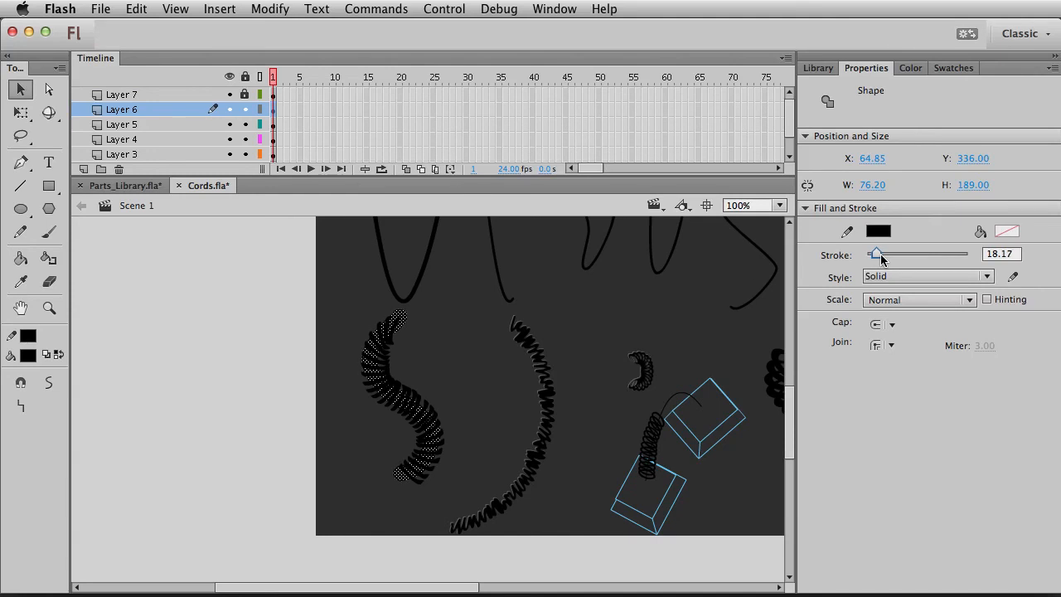
pyautogui.click(410, 330)
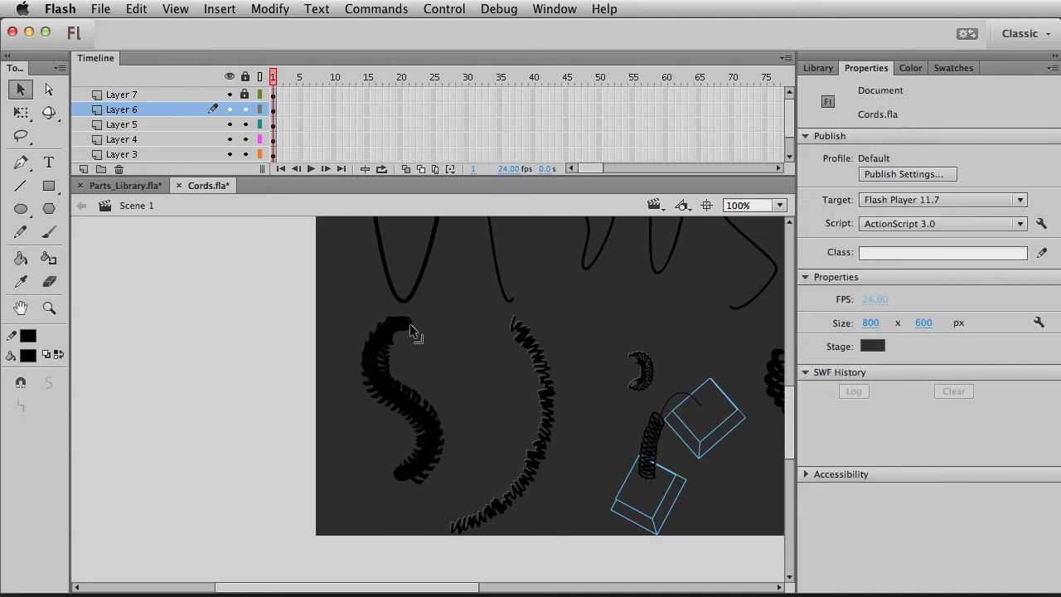
pyautogui.click(404, 401)
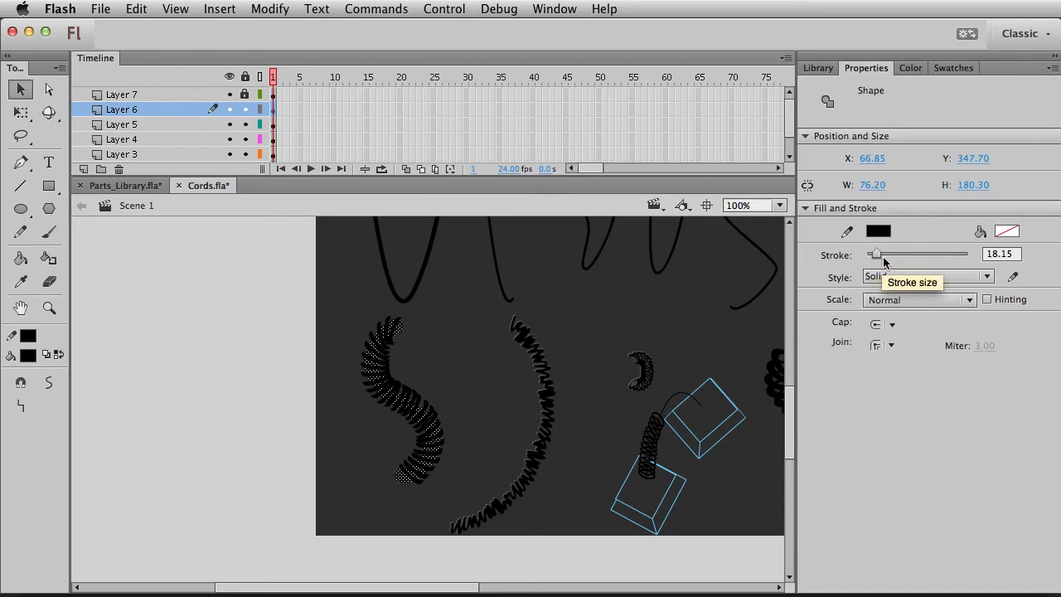
pyautogui.moveTo(883, 258); pyautogui.dragTo(883, 257)
# Convert the thickened S-curve to a movie clip symbol with default settings and add a Bevel filter
pyautogui.press('F8')
pyautogui.press('Return')
pyautogui.click(811, 361)
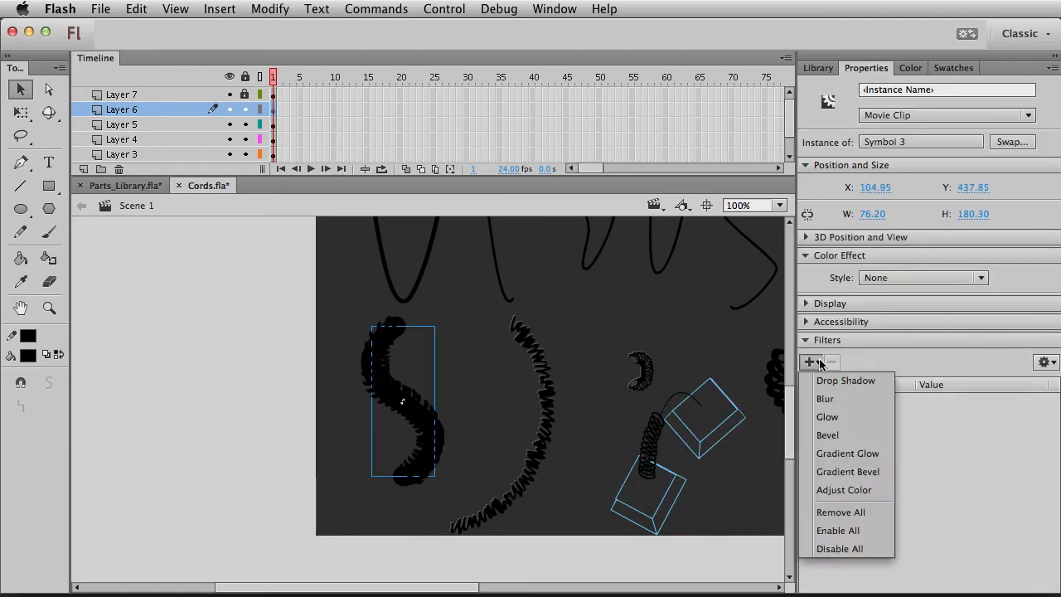
pyautogui.click(851, 436)
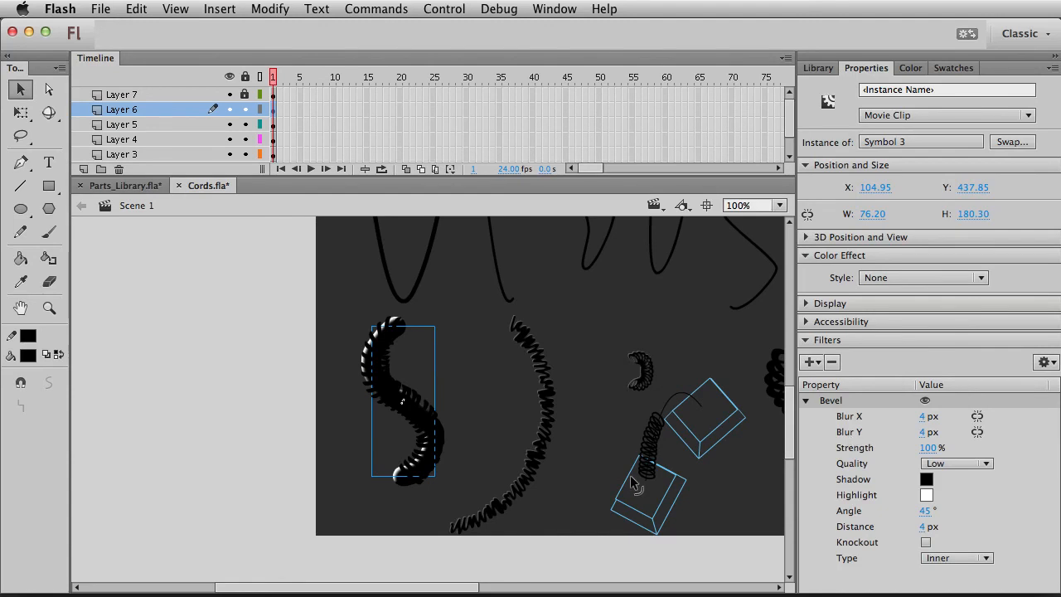
# Set the S-shaped core's Bevel filter to a strength of 62%, a distance of 11 px and an angle of about 96°
pyautogui.moveTo(931, 449); pyautogui.dragTo(898, 449)
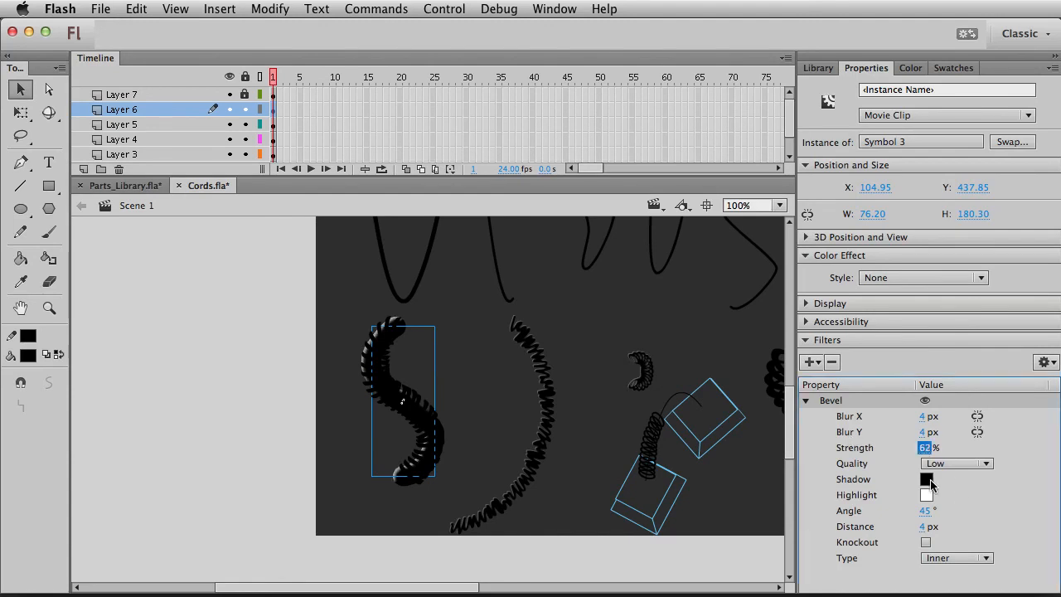
pyautogui.moveTo(928, 527); pyautogui.dragTo(937, 526)
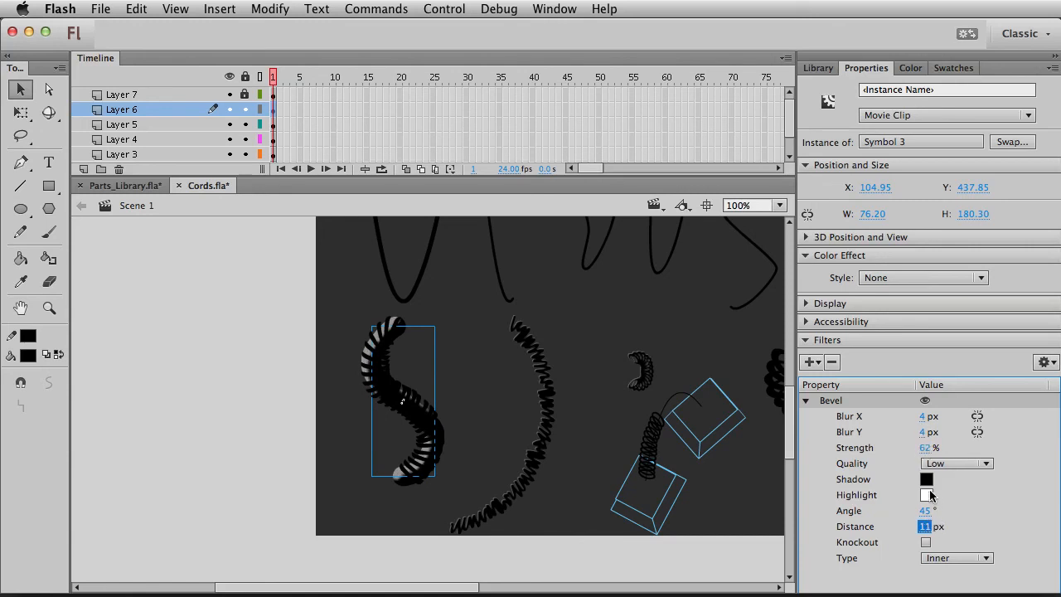
pyautogui.moveTo(930, 510)
pyautogui.mouseDown()
pyautogui.moveTo(982, 499)
pyautogui.moveTo(967, 499)
pyautogui.mouseUp()
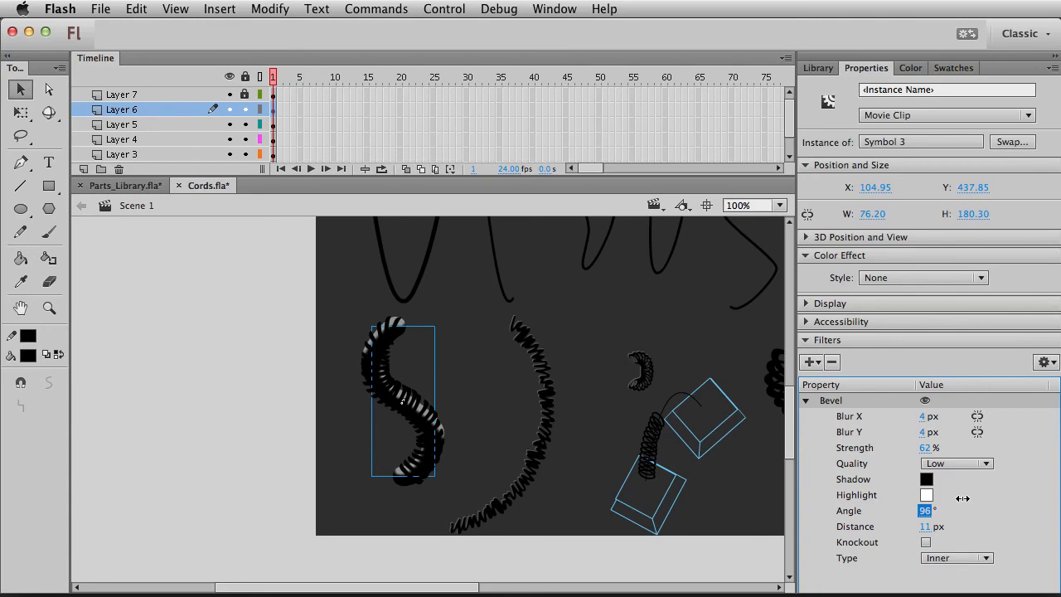
pyautogui.click(535, 464)
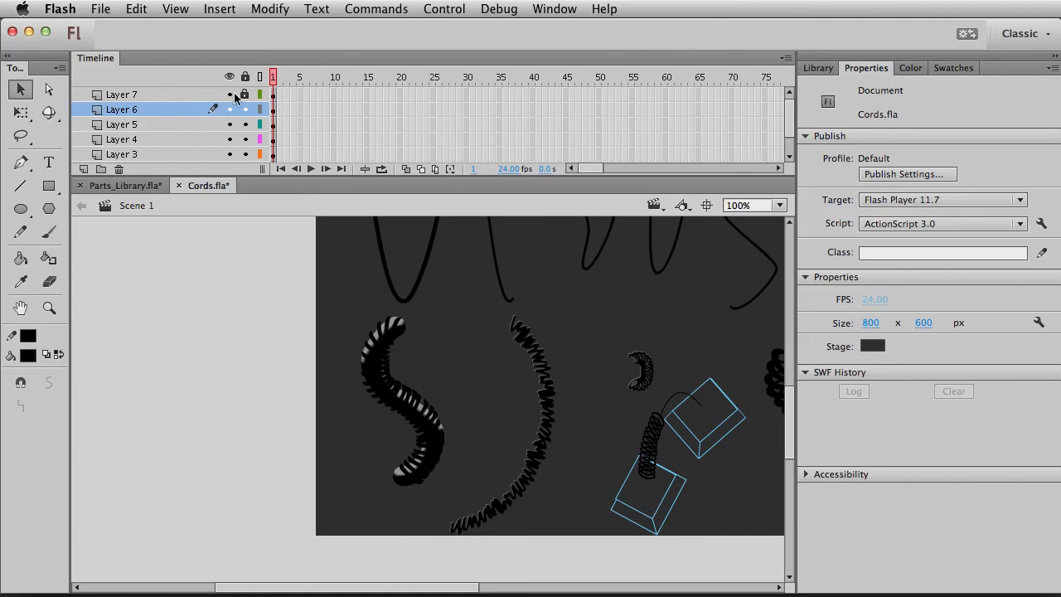
# Unlock Layer 7, thicken the rib shape in the "cord base part" symbol slightly by pulling its edge outward, and return to the scene
pyautogui.doubleClick(433, 415)
pyautogui.moveTo(420, 408); pyautogui.dragTo(423, 410)
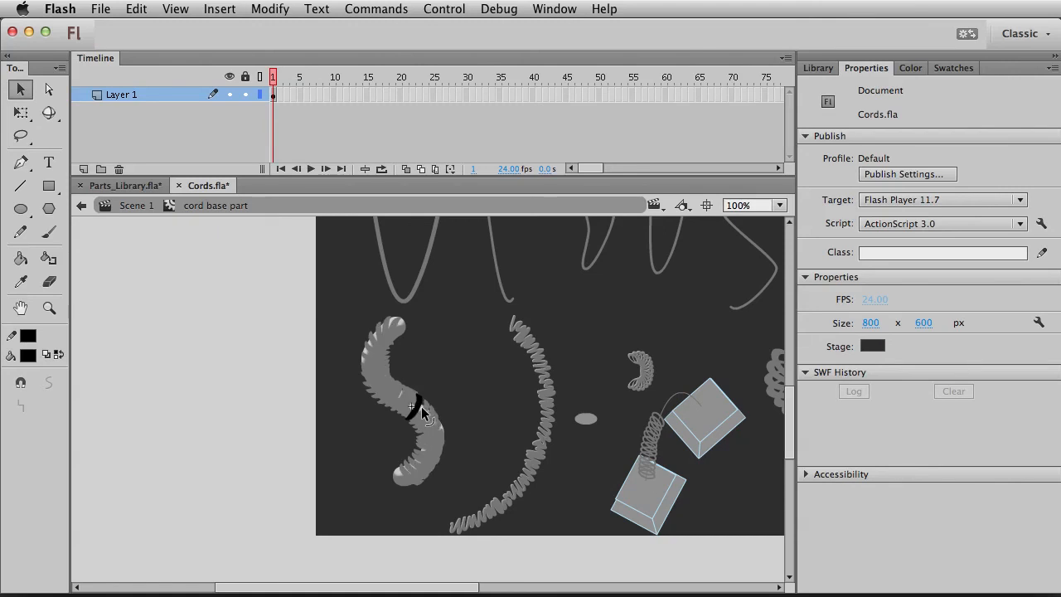
pyautogui.press('super+e')
pyautogui.click(298, 502)
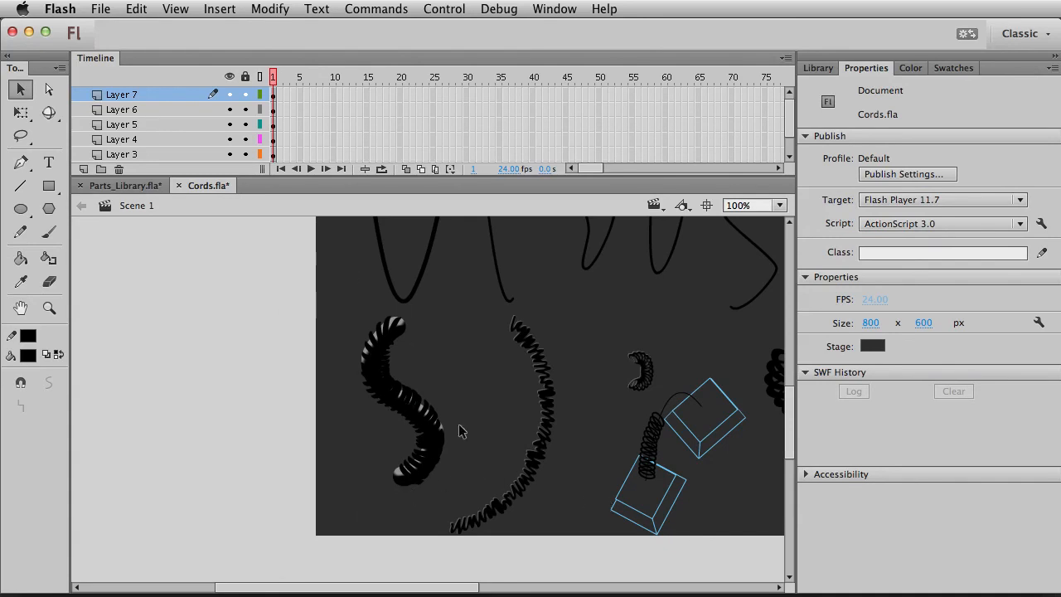
# Delete the beveled core of the S-shaped cord from Layer 6
pyautogui.click(407, 488)
pyautogui.click(426, 493)
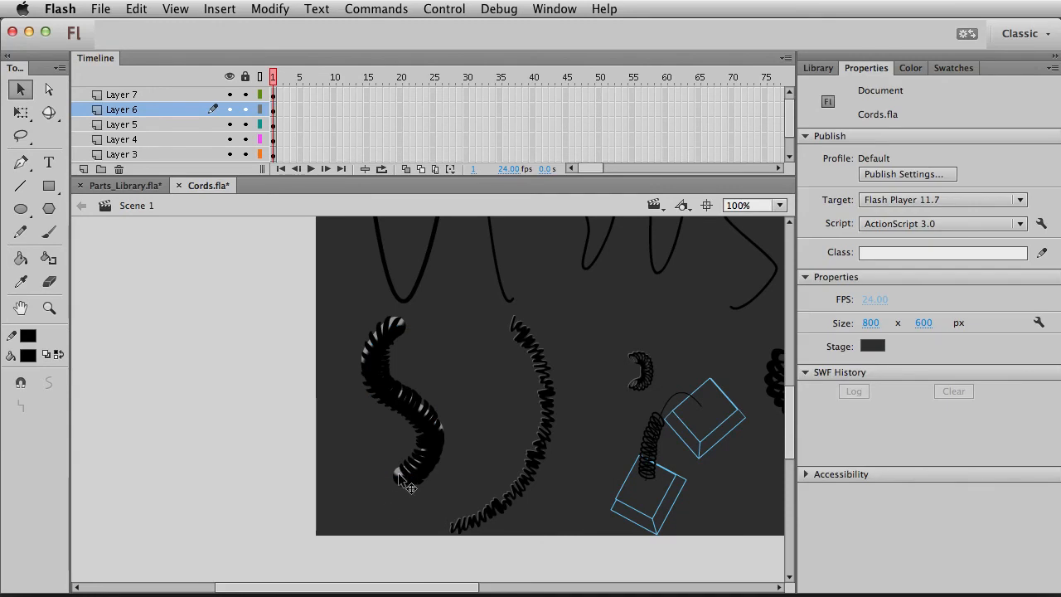
pyautogui.press('super+z')
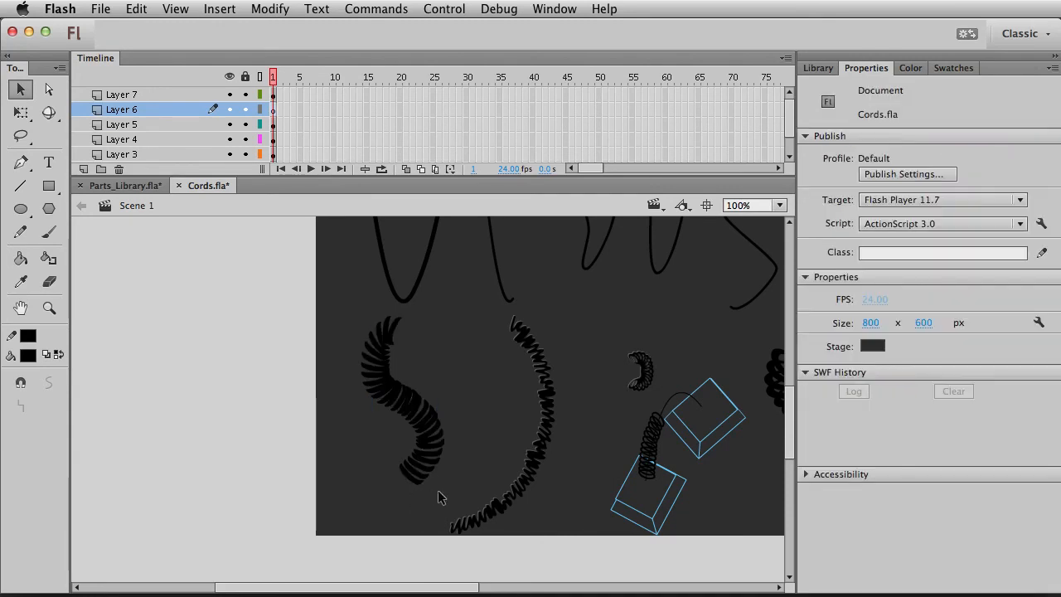
# Edit the "cord base part" symbol in place again, pull its edge outward to close the gaps between ribs, and return to the scene
pyautogui.doubleClick(426, 404)
pyautogui.moveTo(421, 408); pyautogui.dragTo(421, 404)
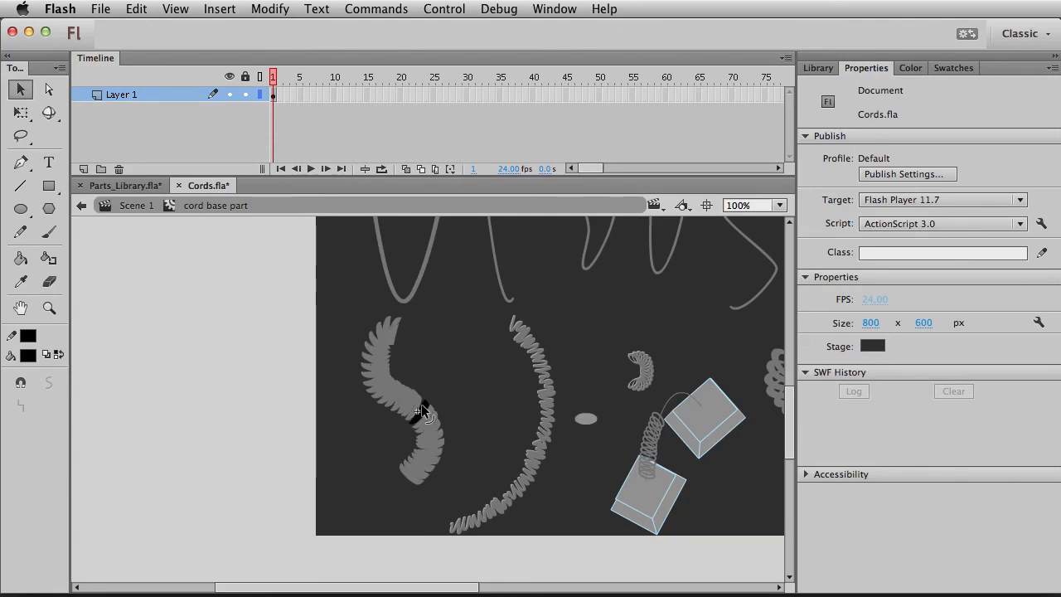
pyautogui.doubleClick(463, 373)
pyautogui.click(130, 415)
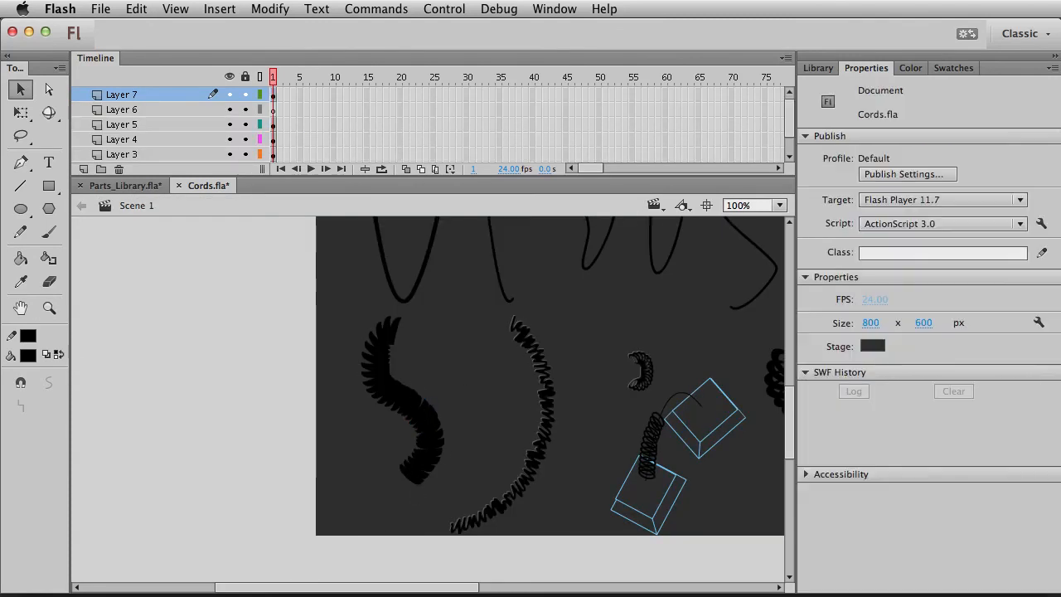
pyautogui.click(49, 308)
pyautogui.keyDown('alt'); pyautogui.click(279, 379); pyautogui.keyUp('alt')
pyautogui.press('v')
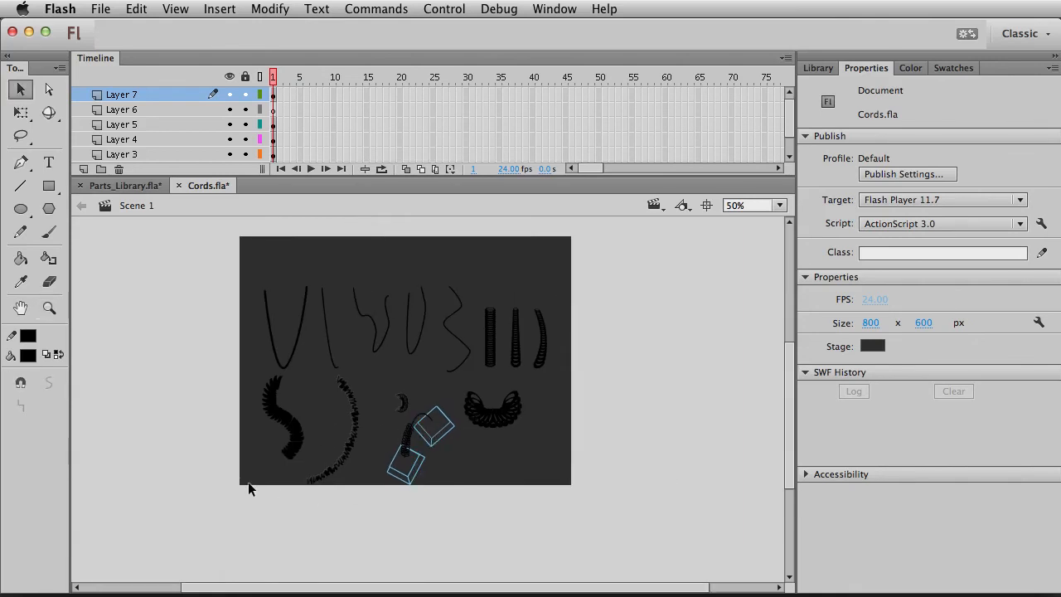
pyautogui.press('super+1')
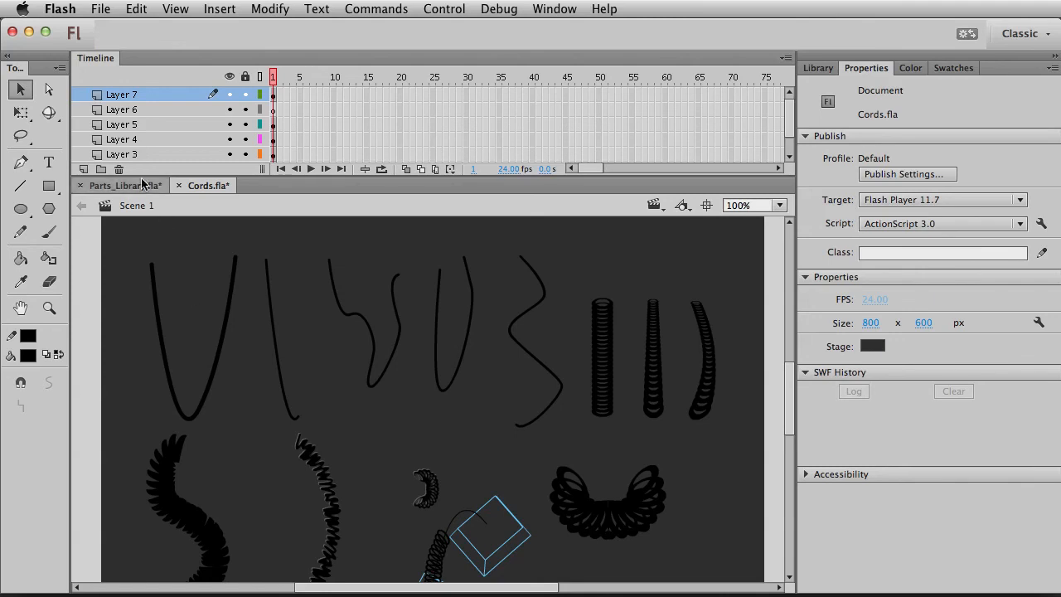
pyautogui.scroll(-2, 277, 434)
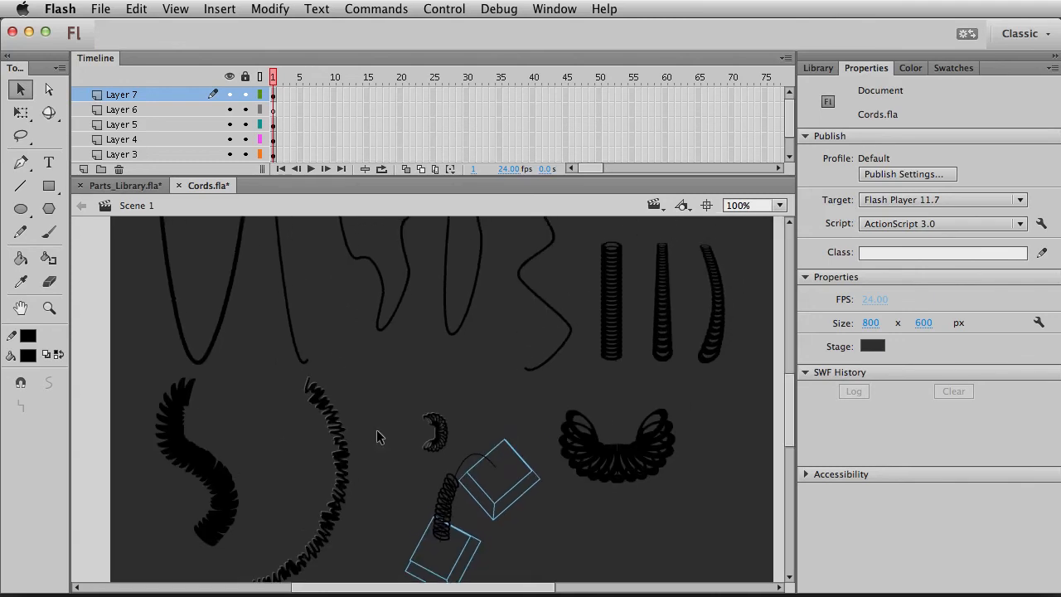